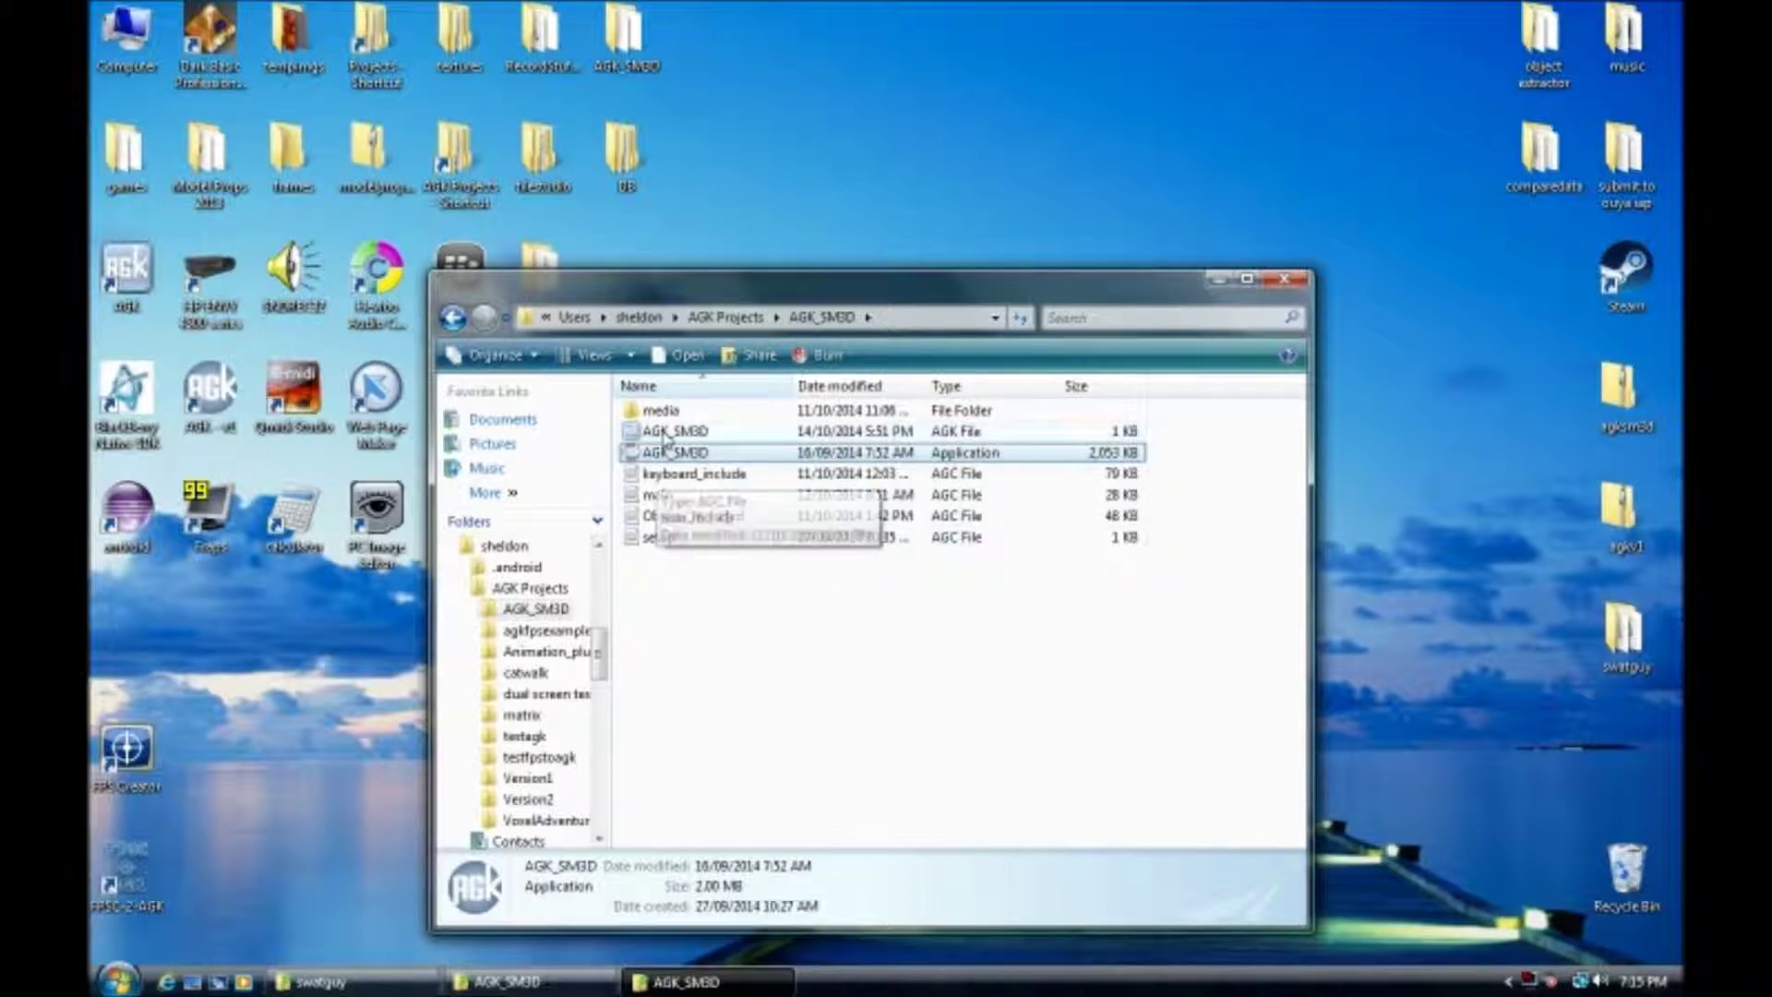
Launch the AGK_SM3D application and load the animated model swatguy.ob2
double_click(699, 452)
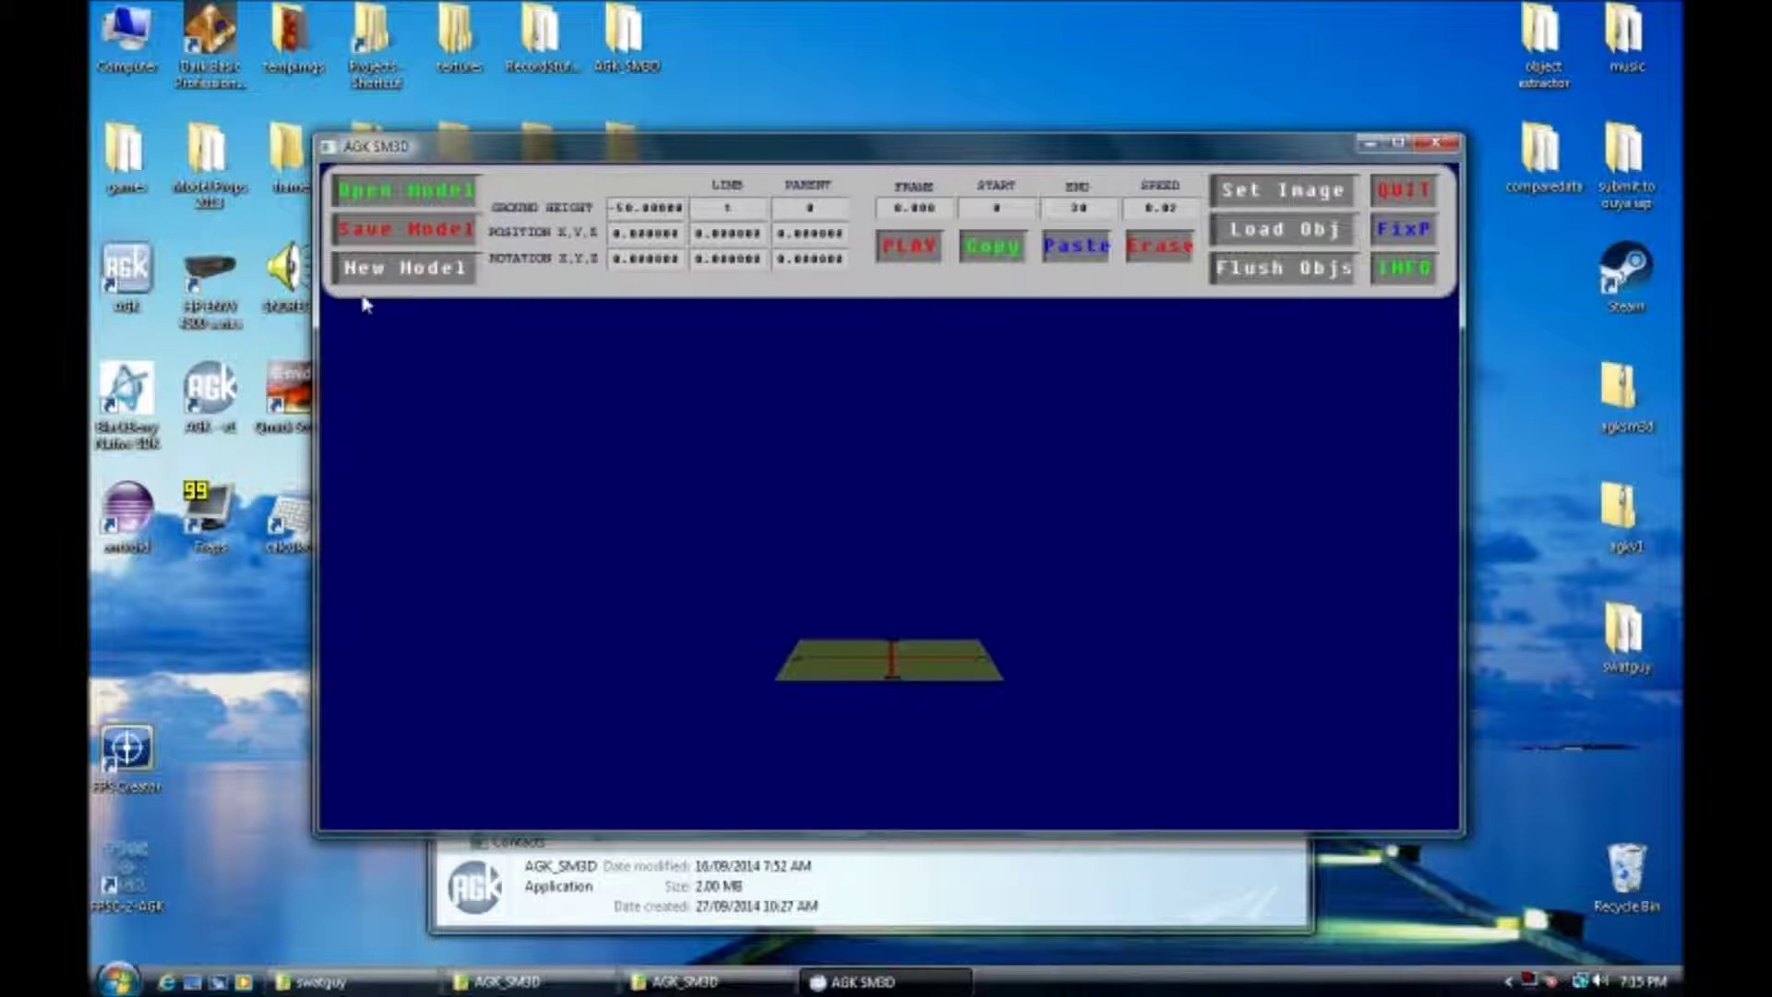
click(437, 195)
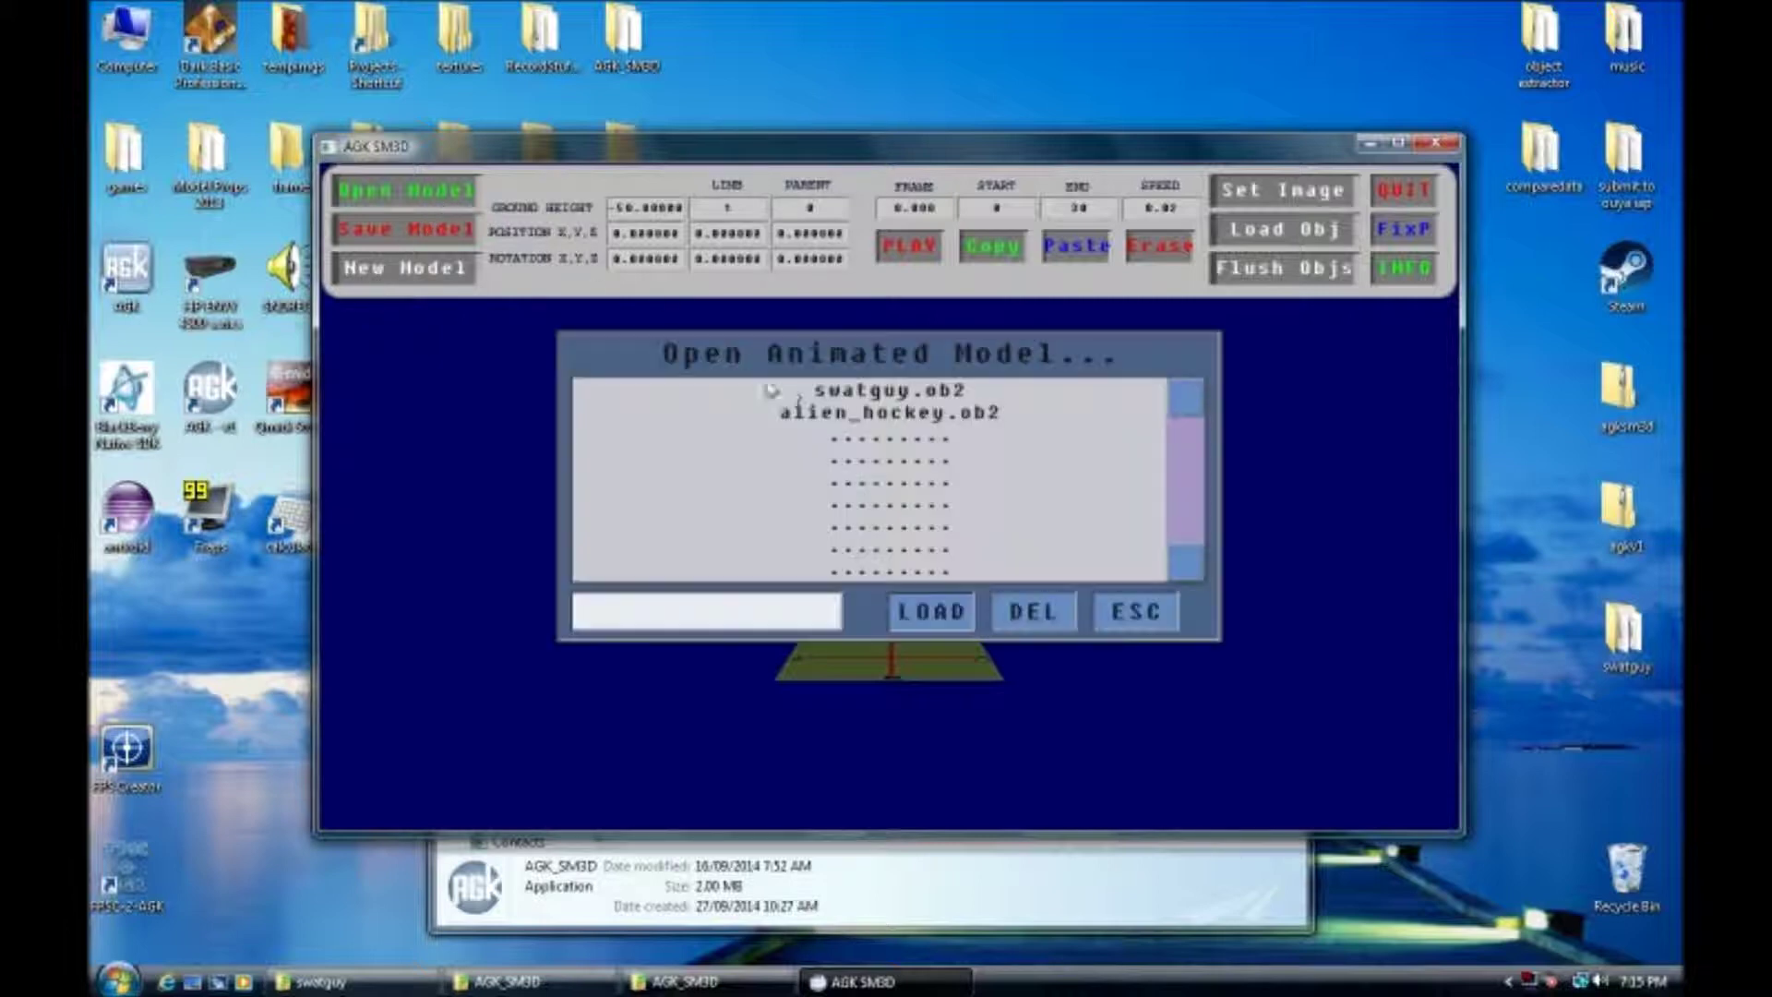
click(872, 391)
click(932, 612)
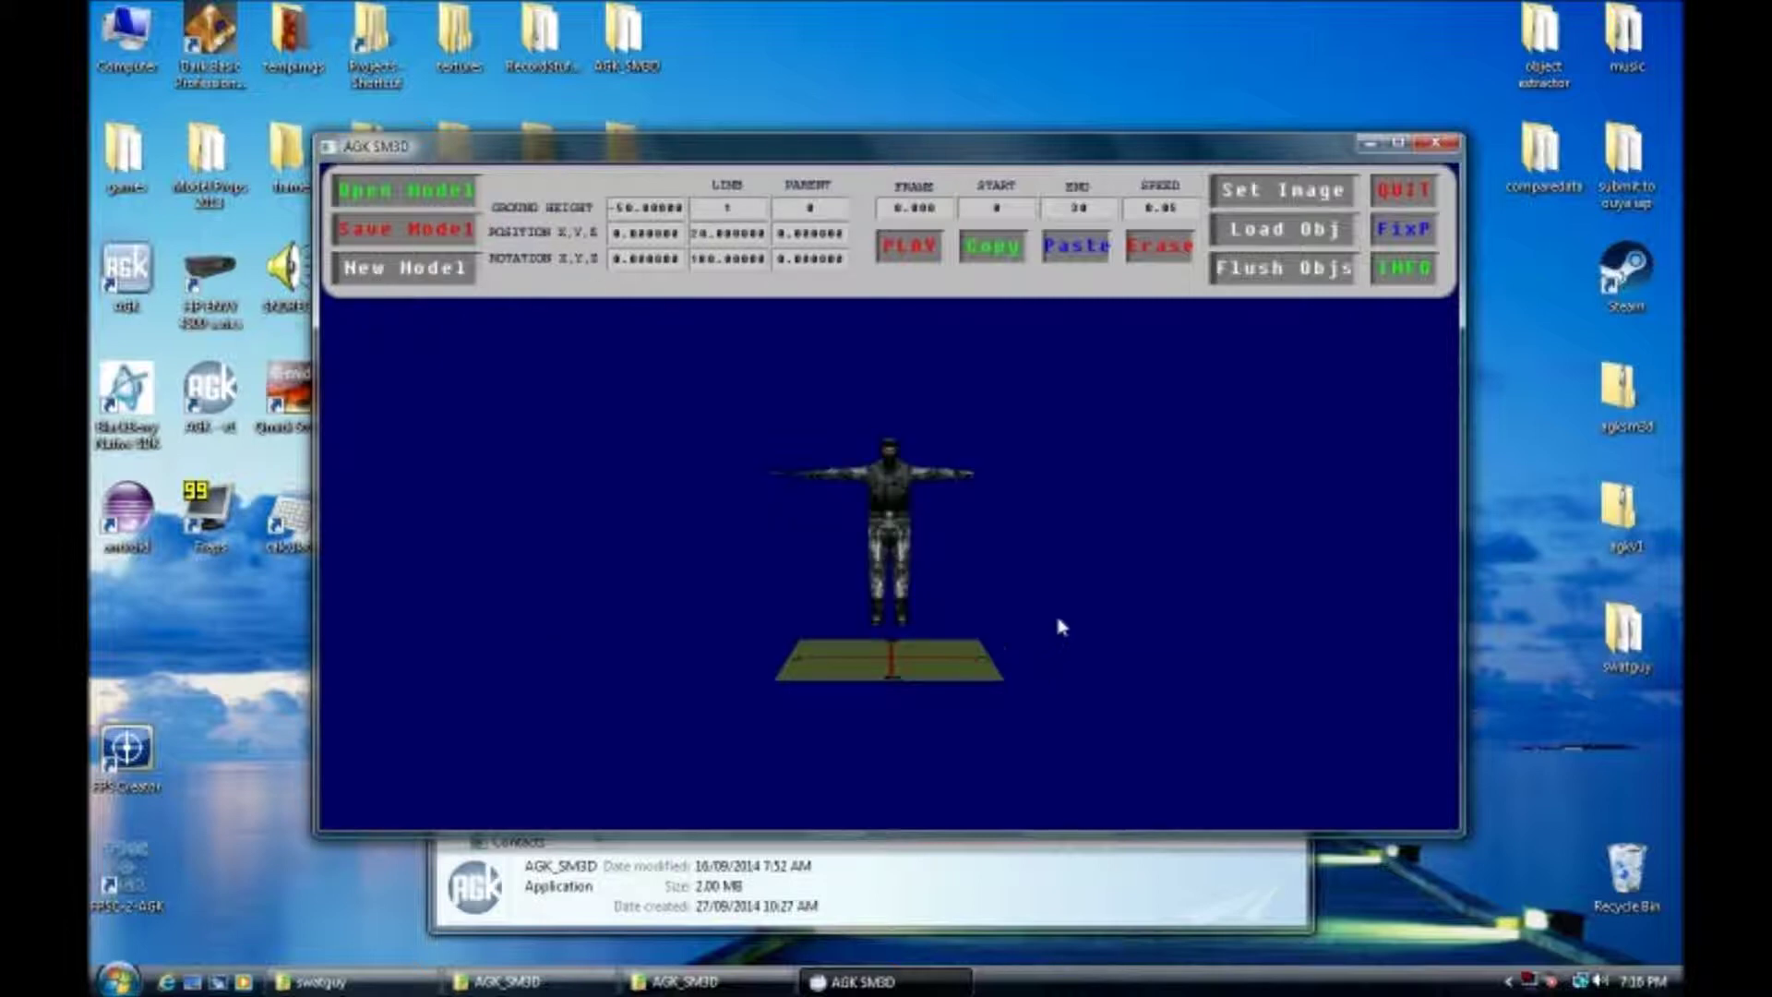
scroll(892, 498, up, 6)
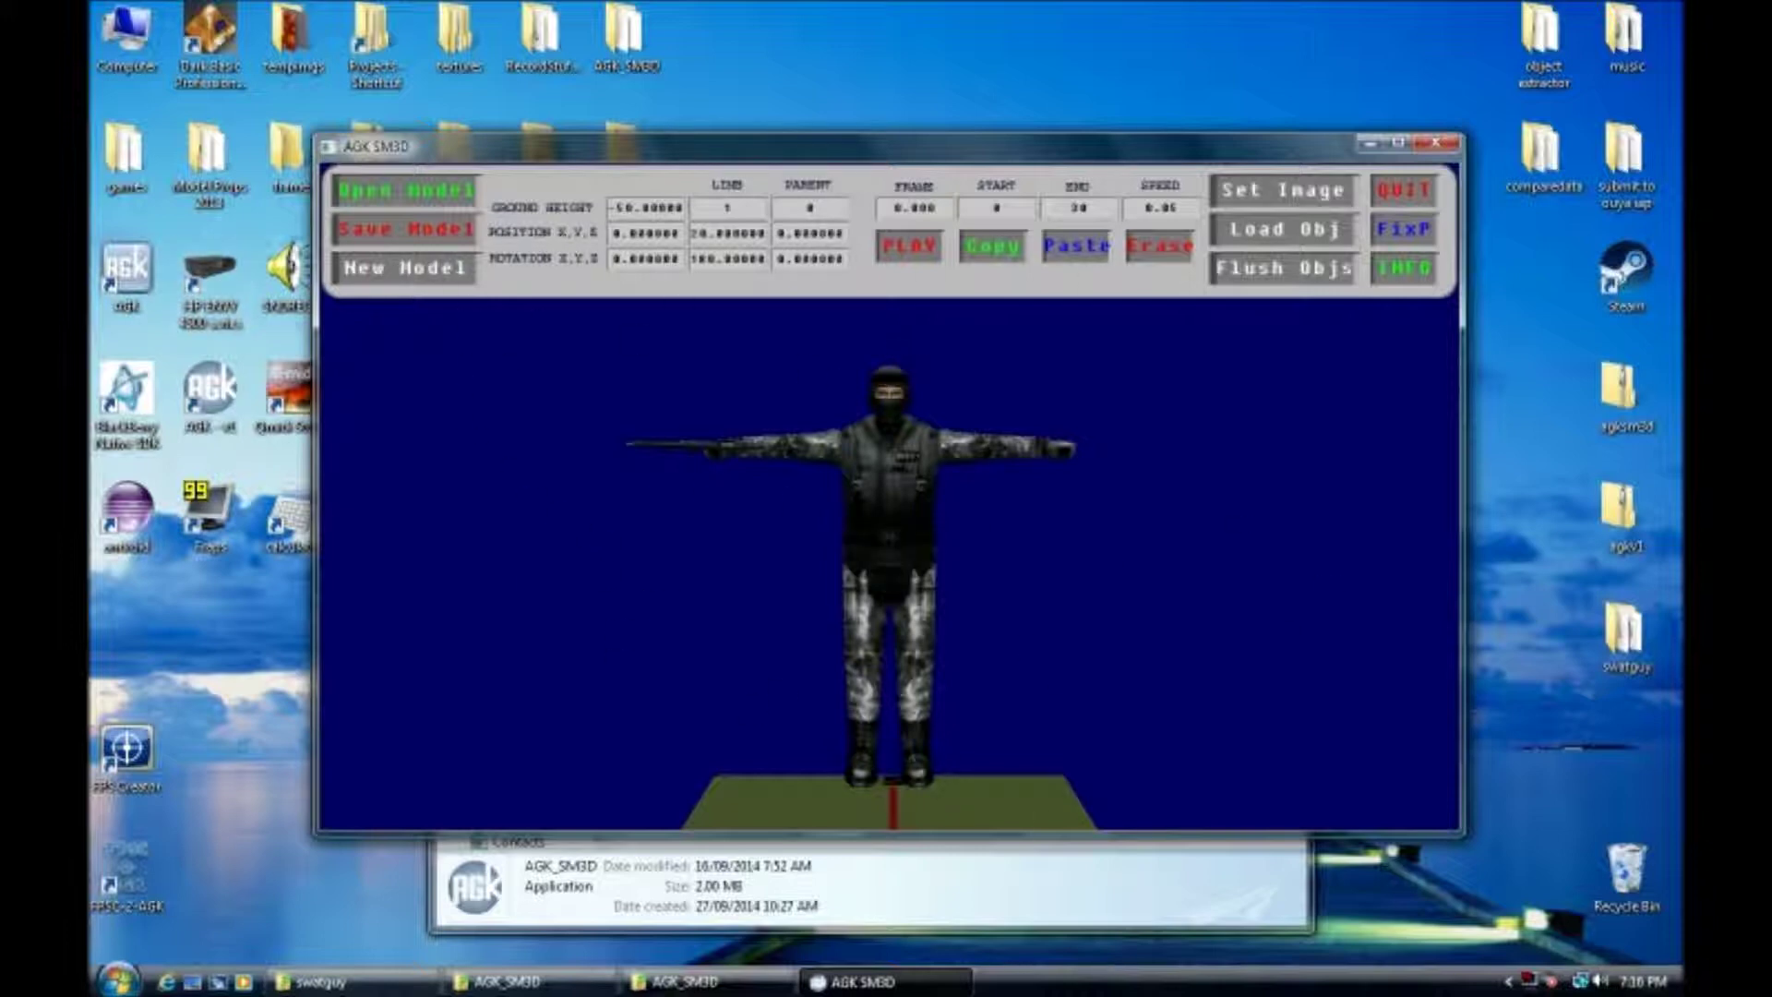
Clear the scene for a new model and reload swatguy.ob2
click(412, 273)
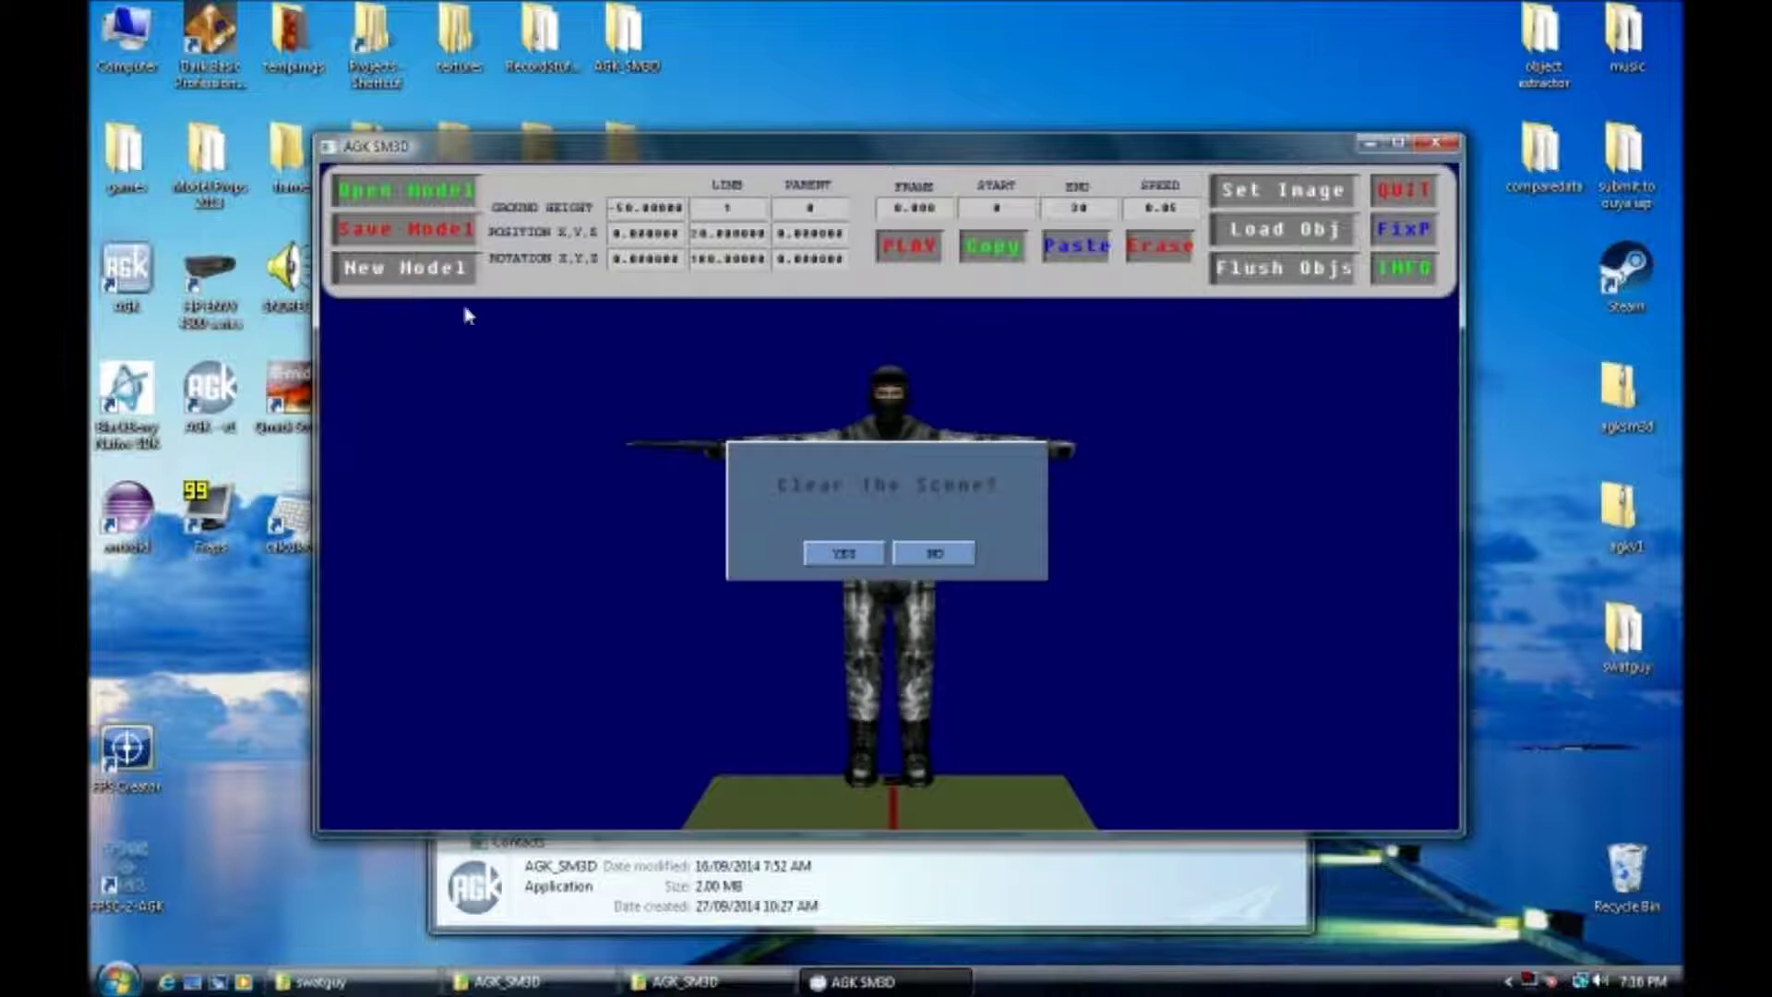
click(849, 553)
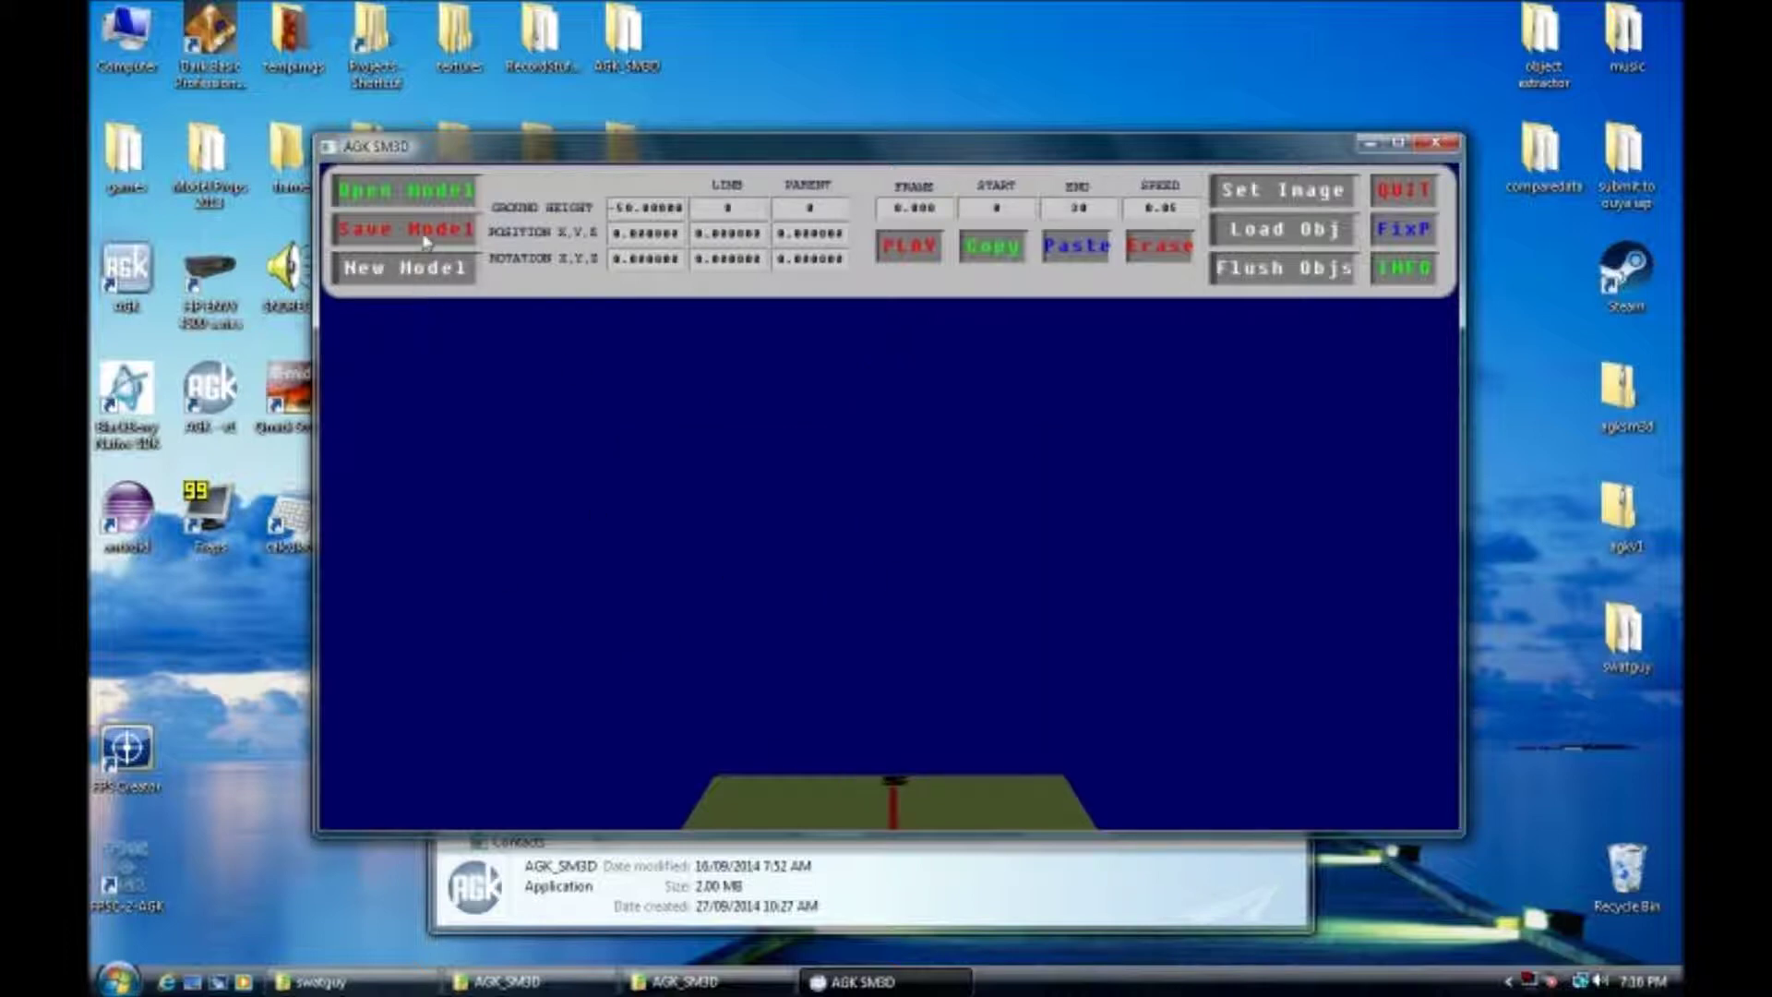
click(432, 196)
click(930, 394)
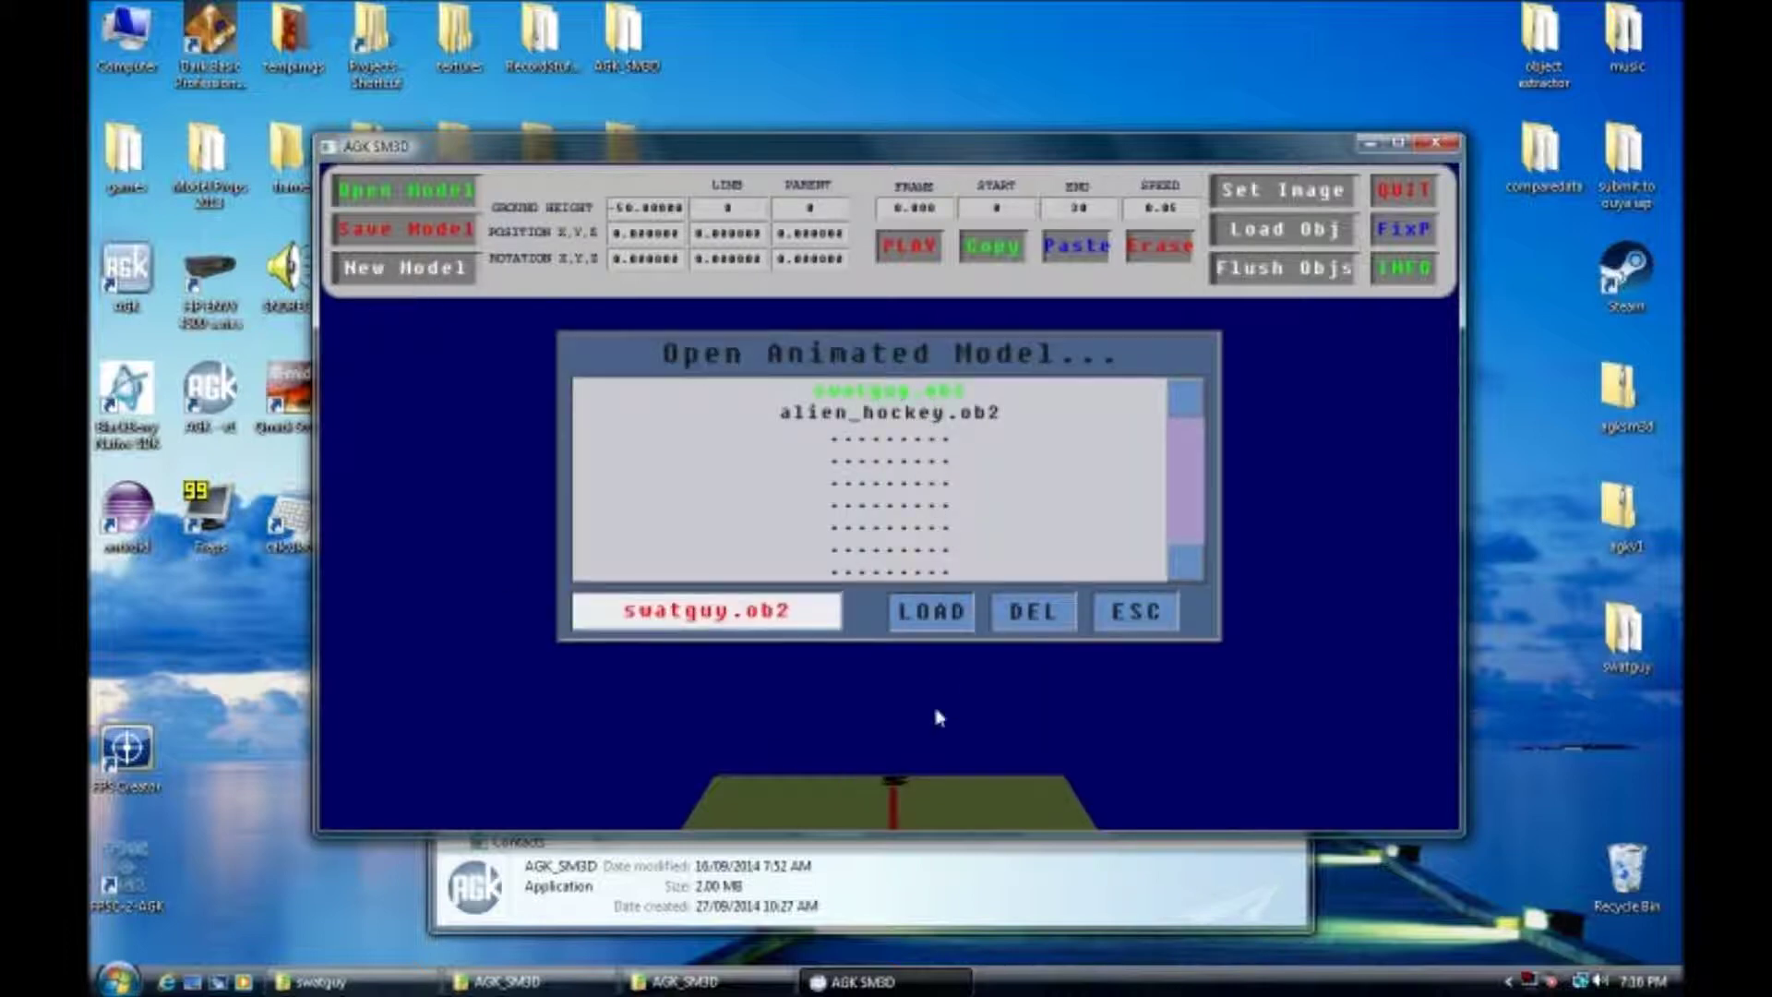
click(929, 613)
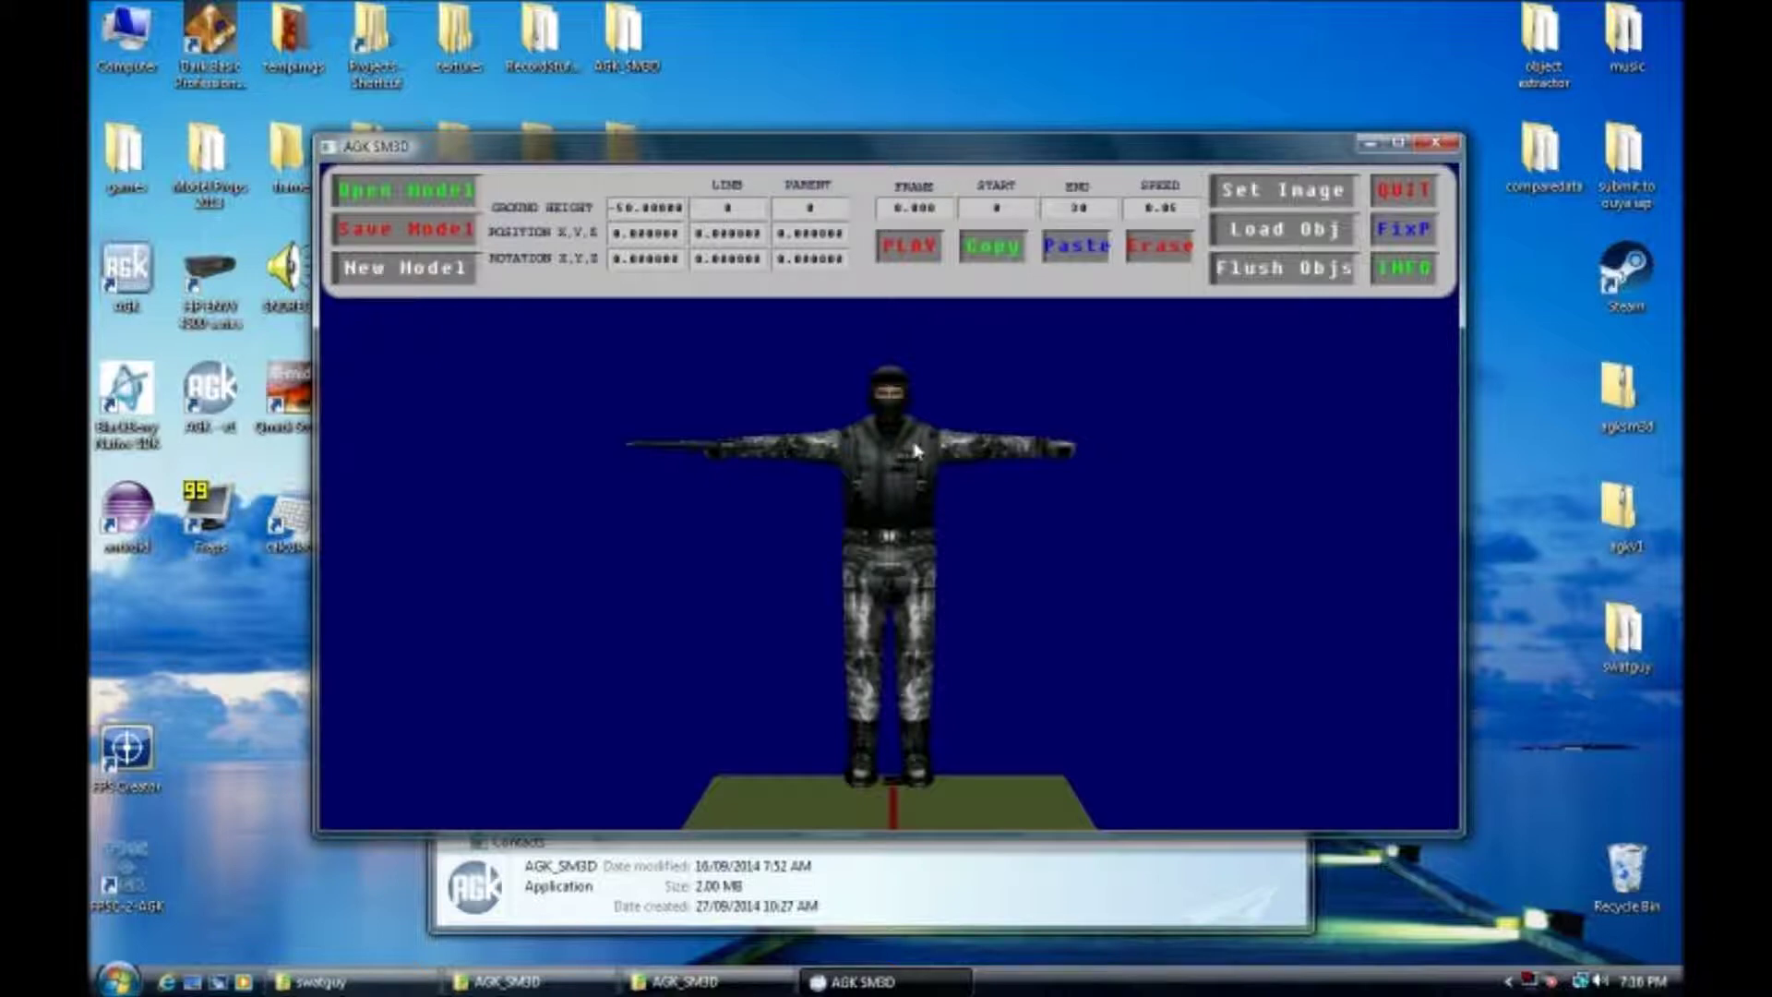
Select limb 1, the soldier's waist, and apply the swat_waist.png texture to it
key(Up)
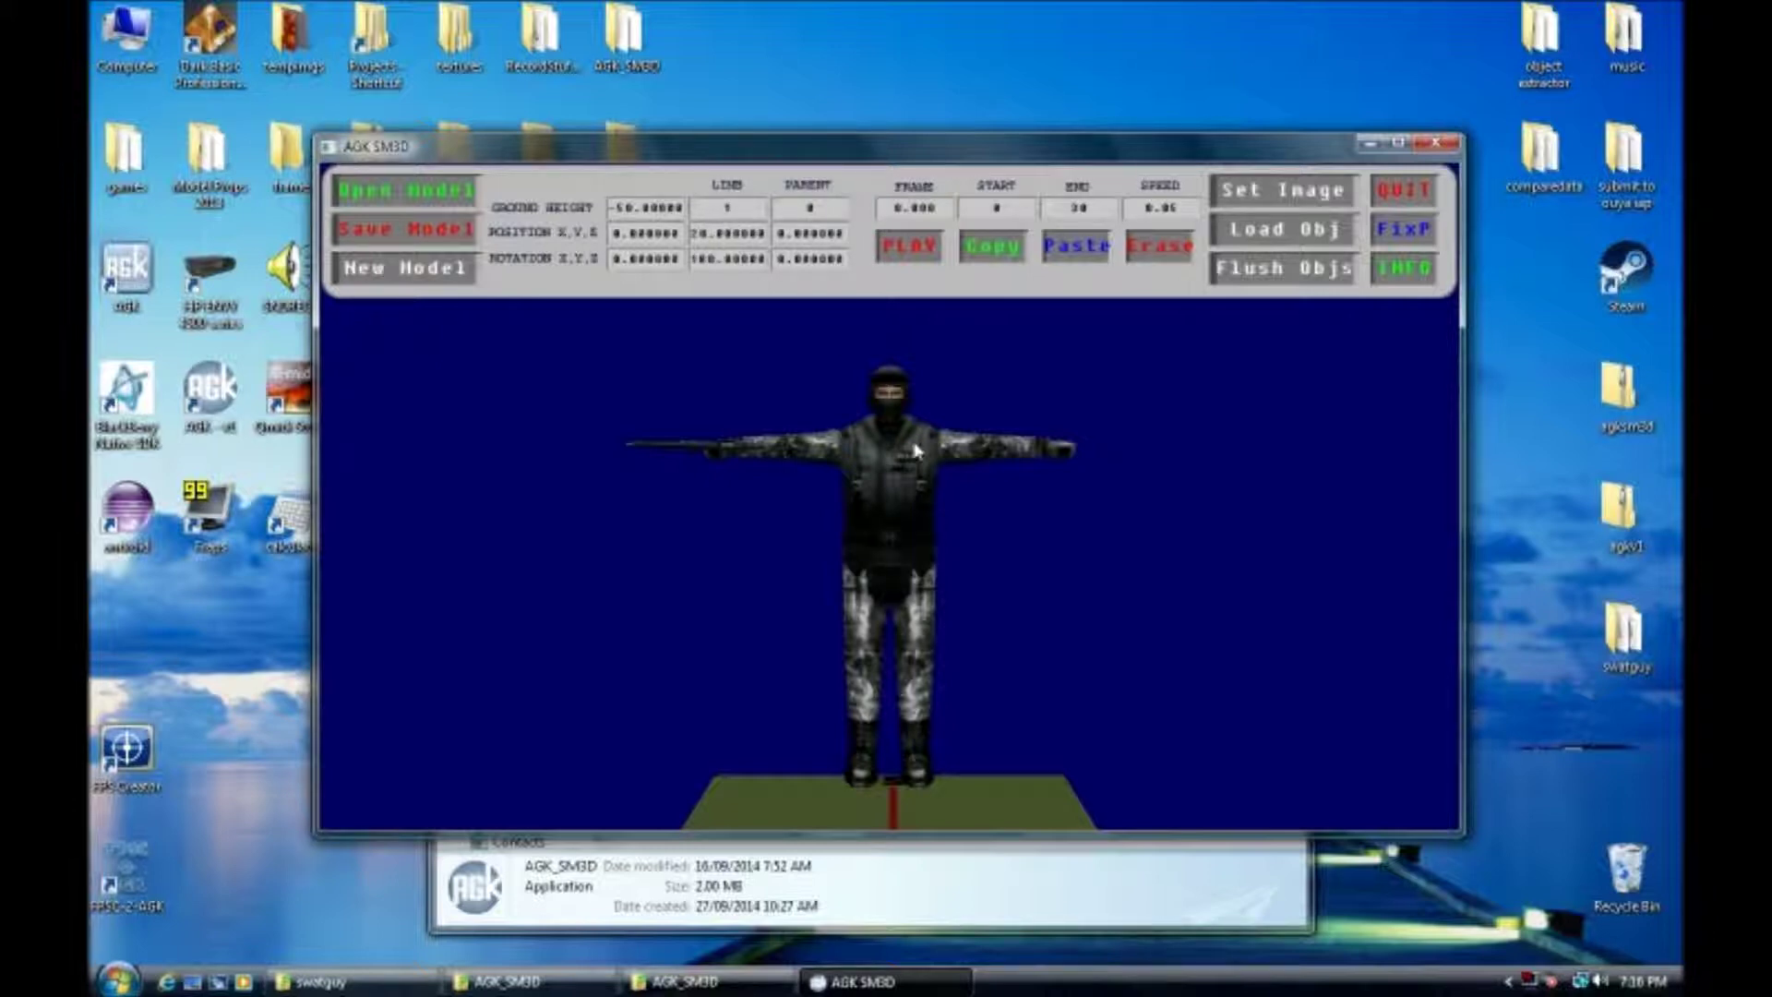
key(Down)
key(Up)
click(1304, 195)
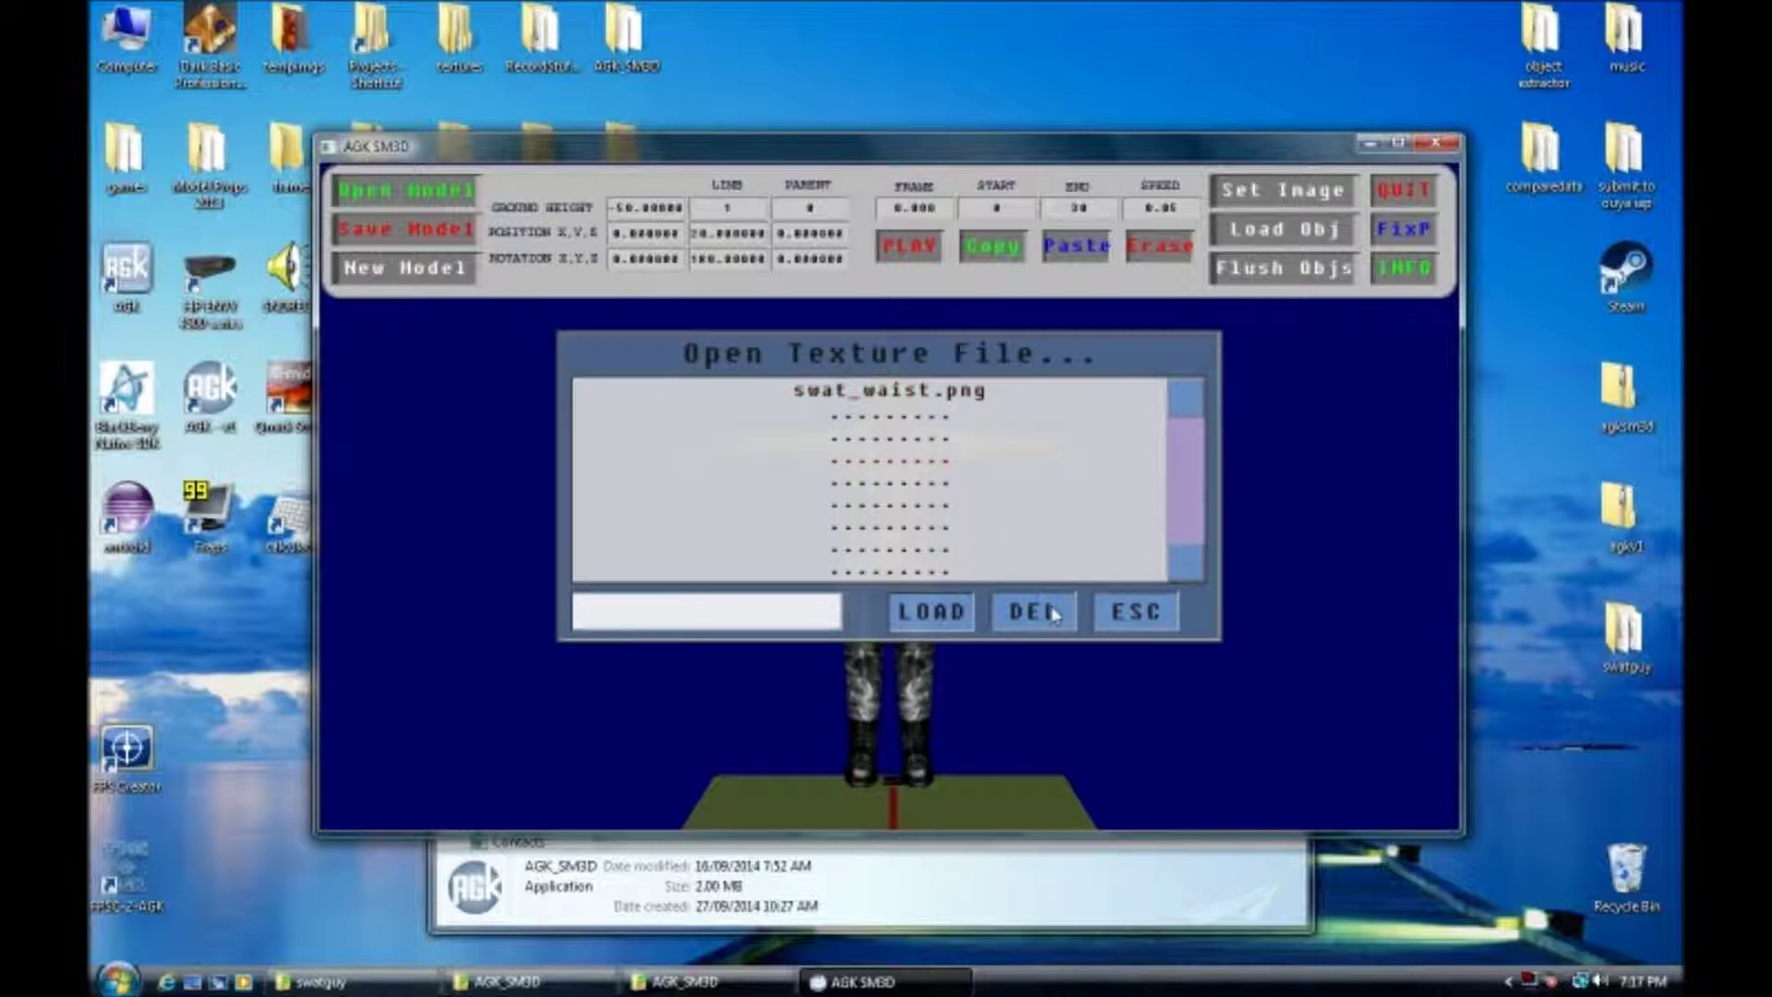
click(1135, 613)
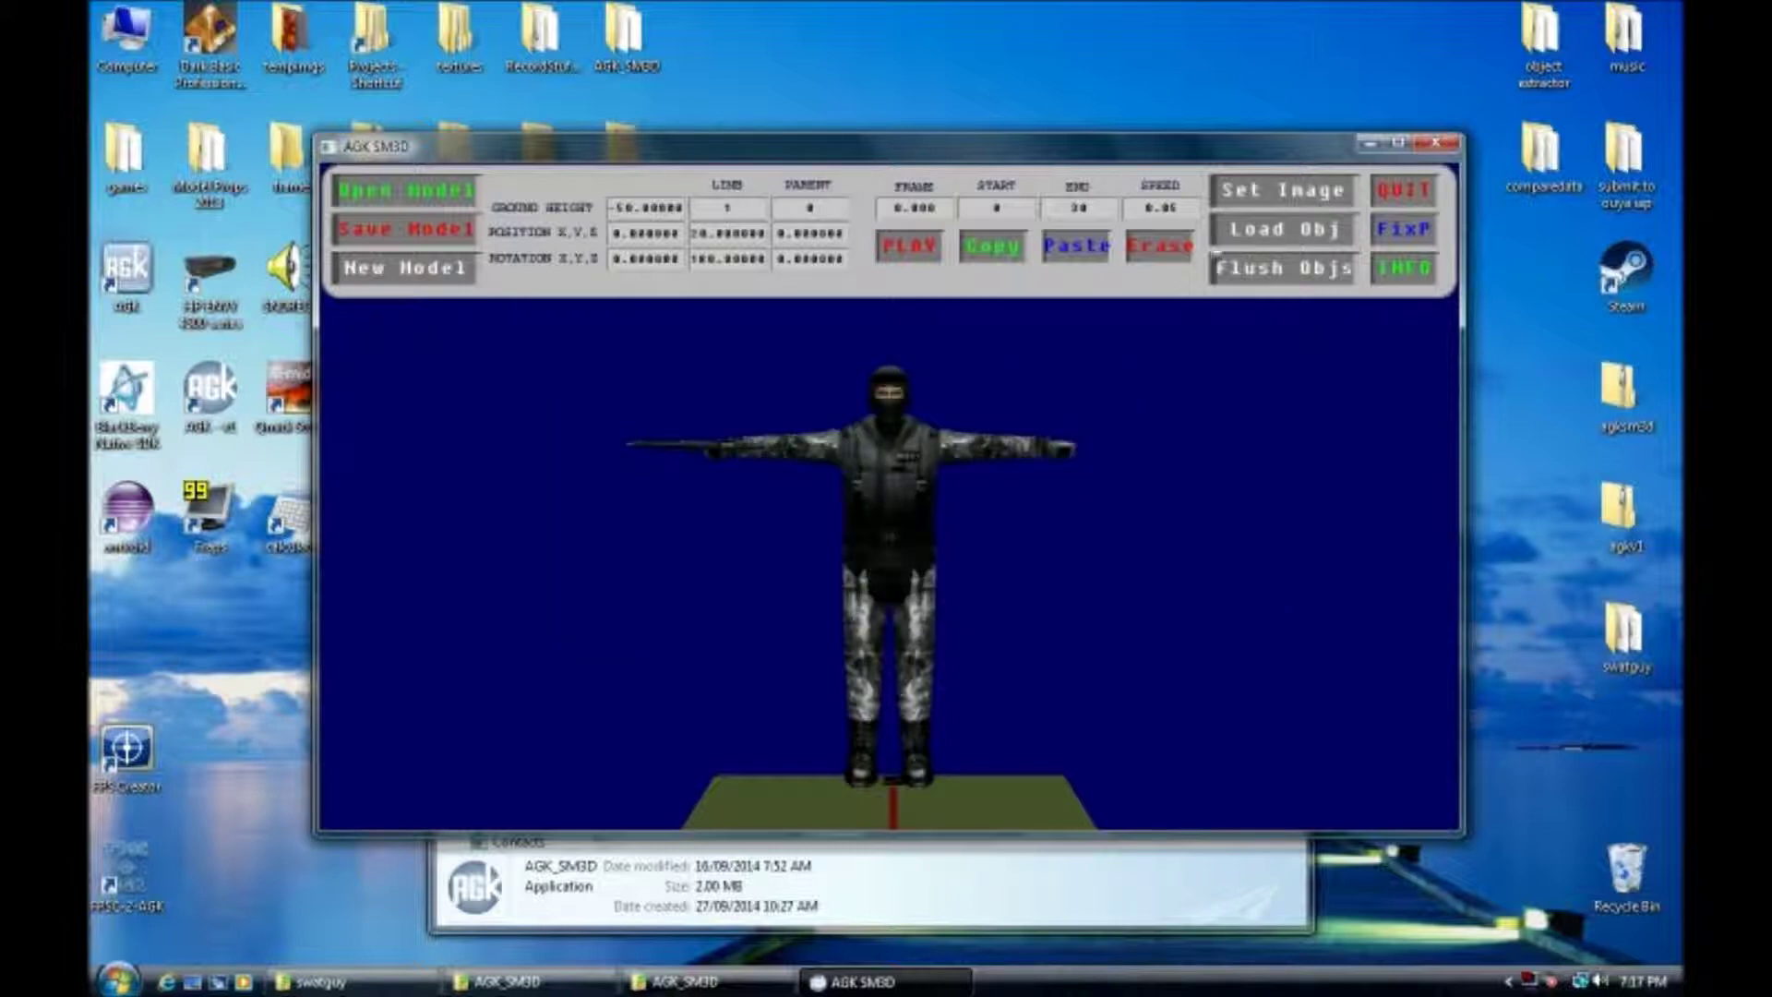
click(1252, 202)
click(877, 392)
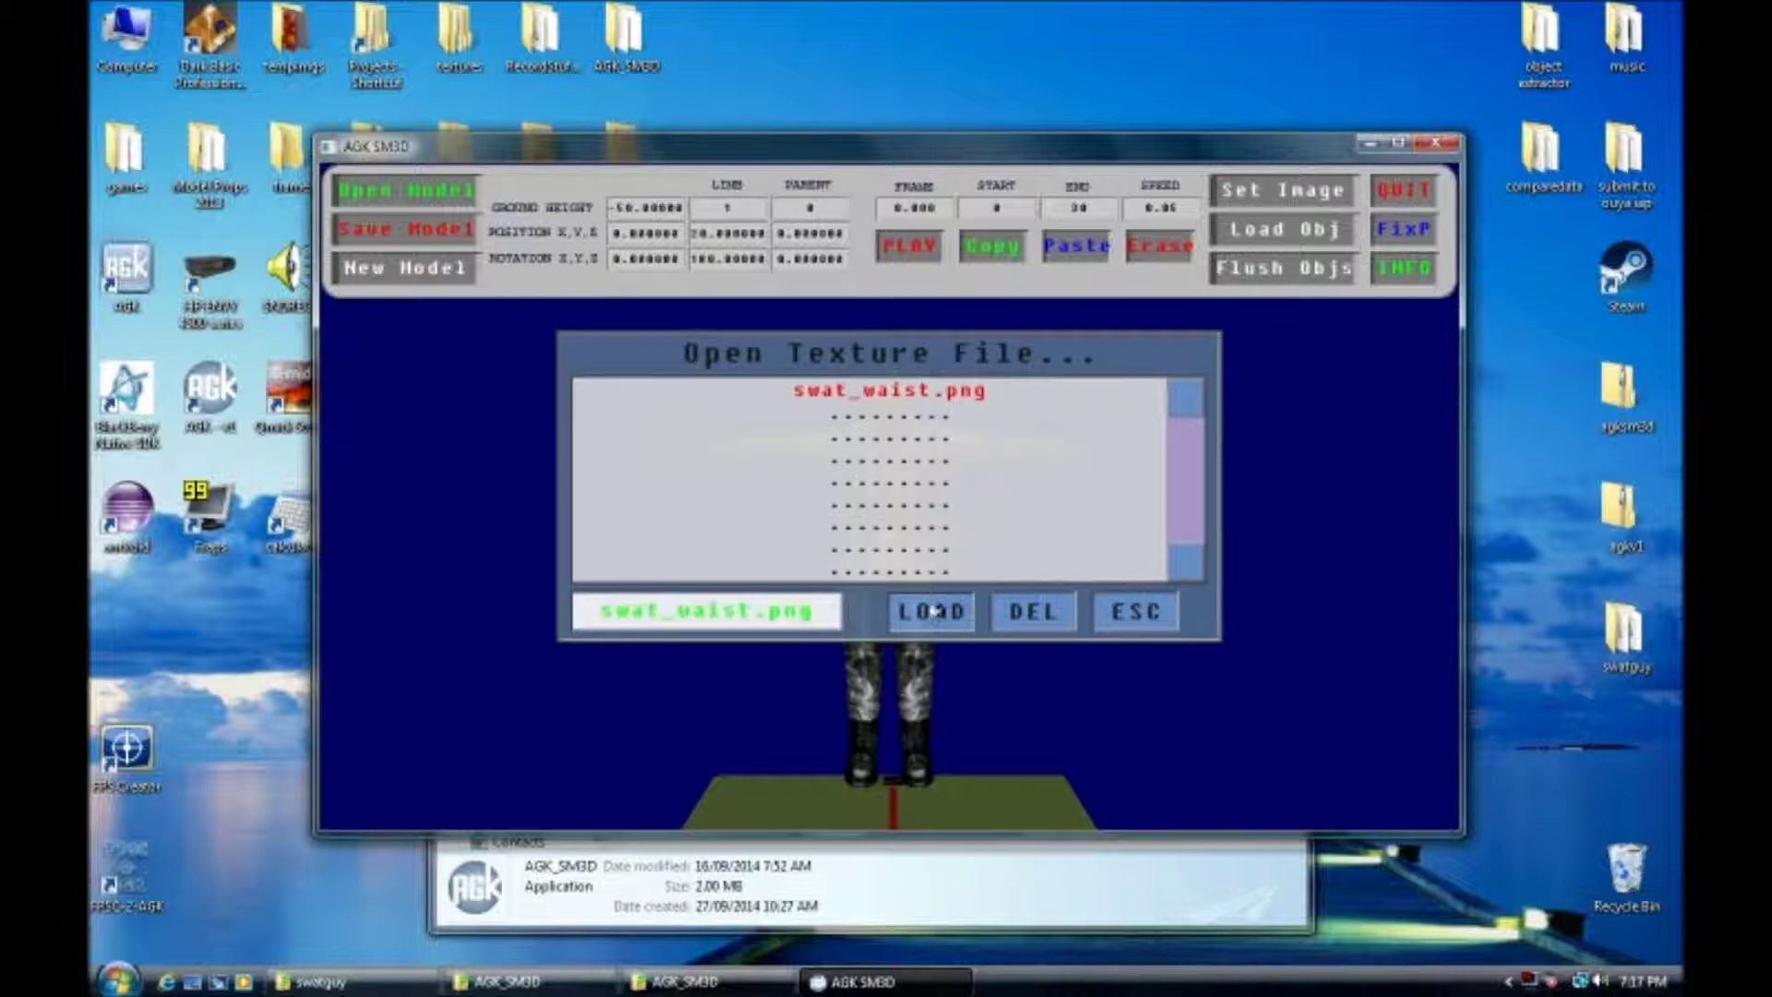
click(932, 611)
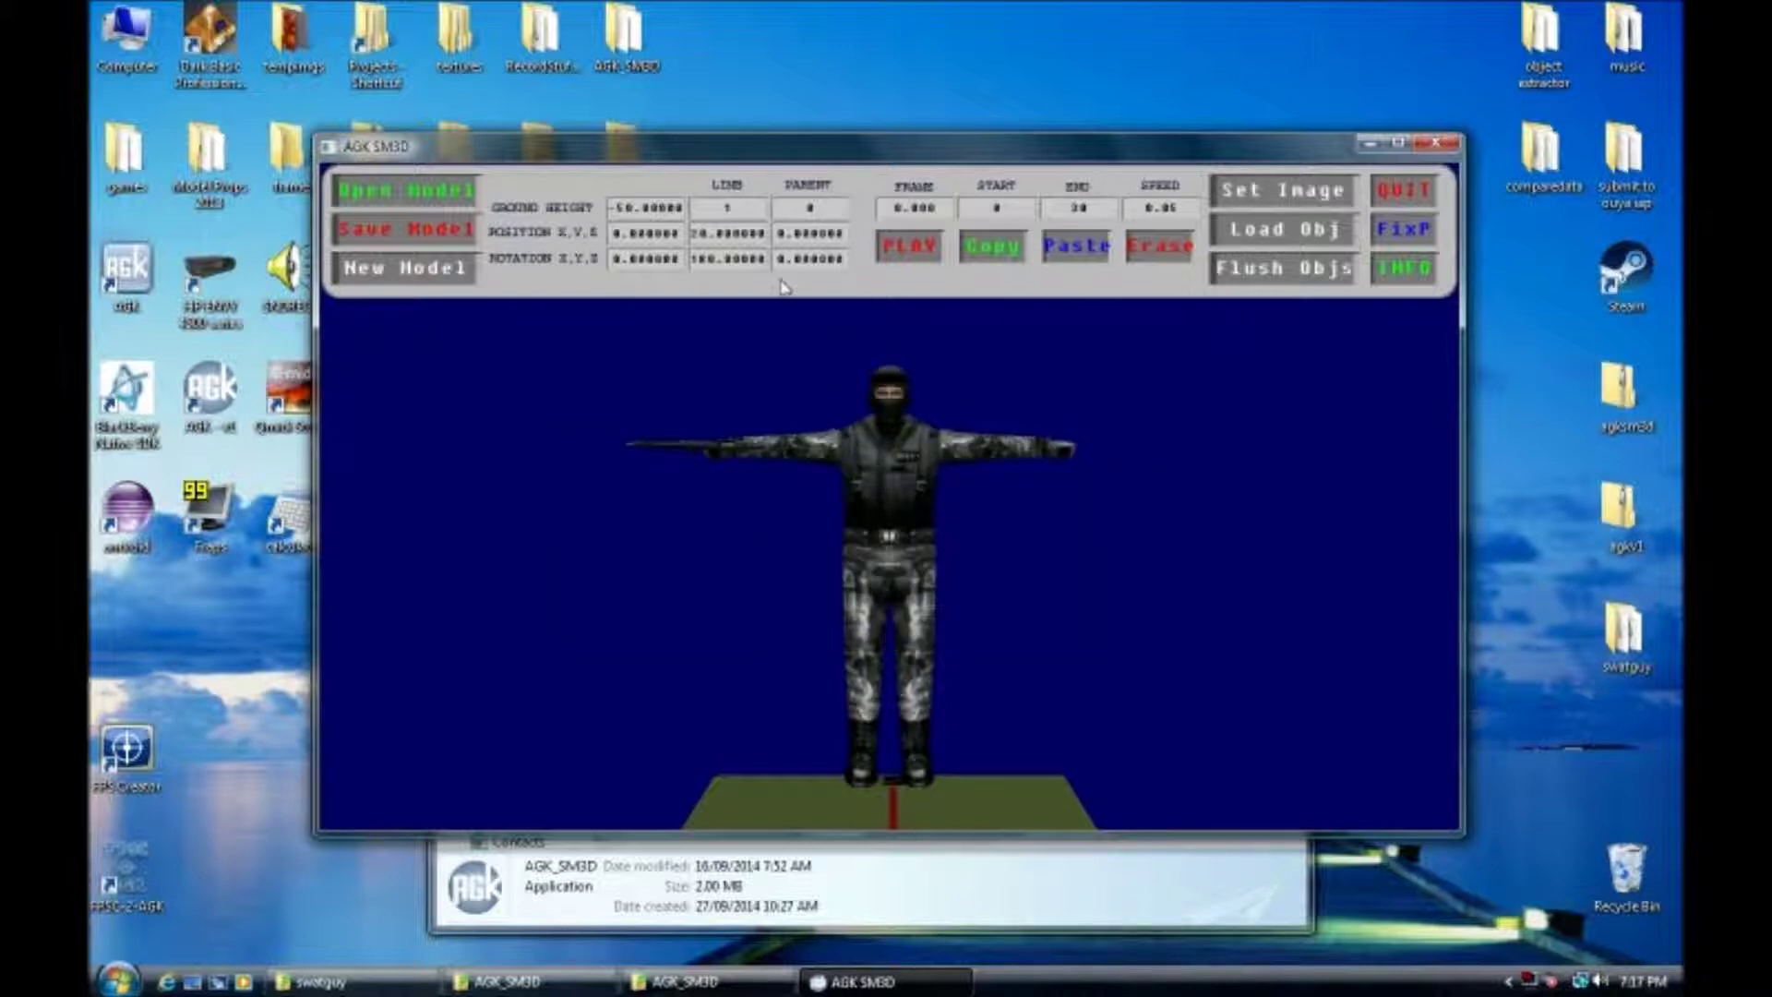
Delete limb 1's current object and load swat_r_gun.obj in its place
click(749, 212)
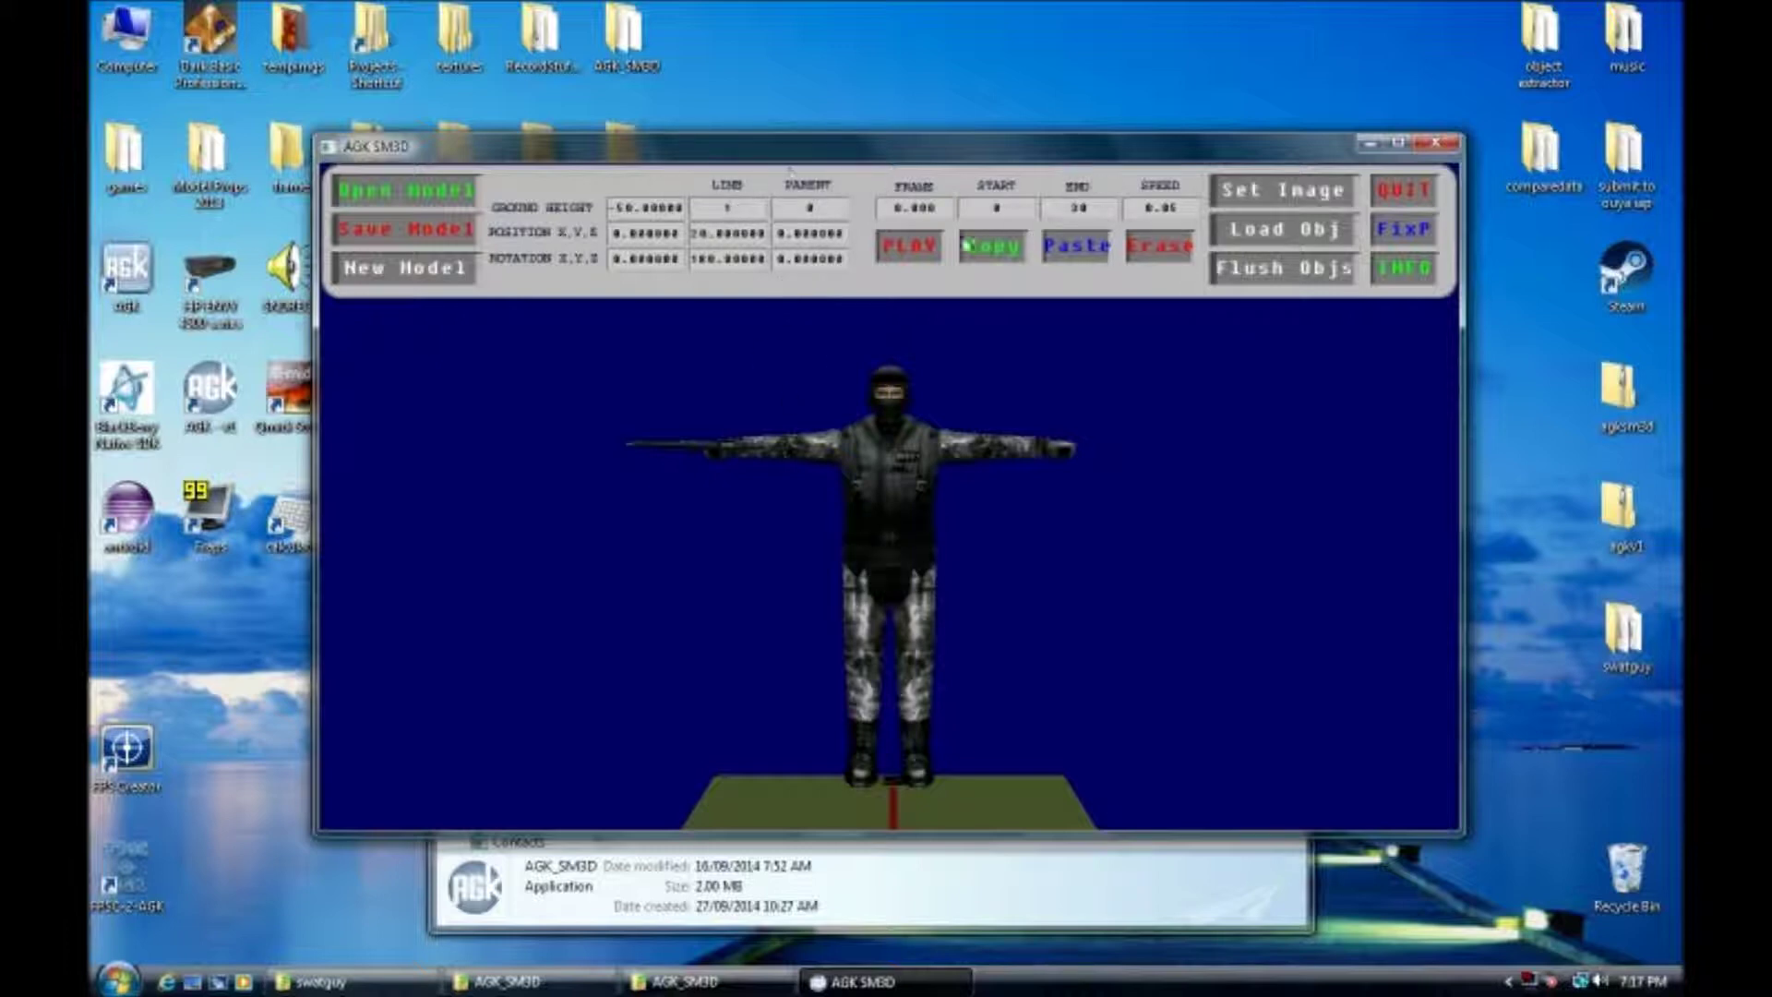
click(918, 530)
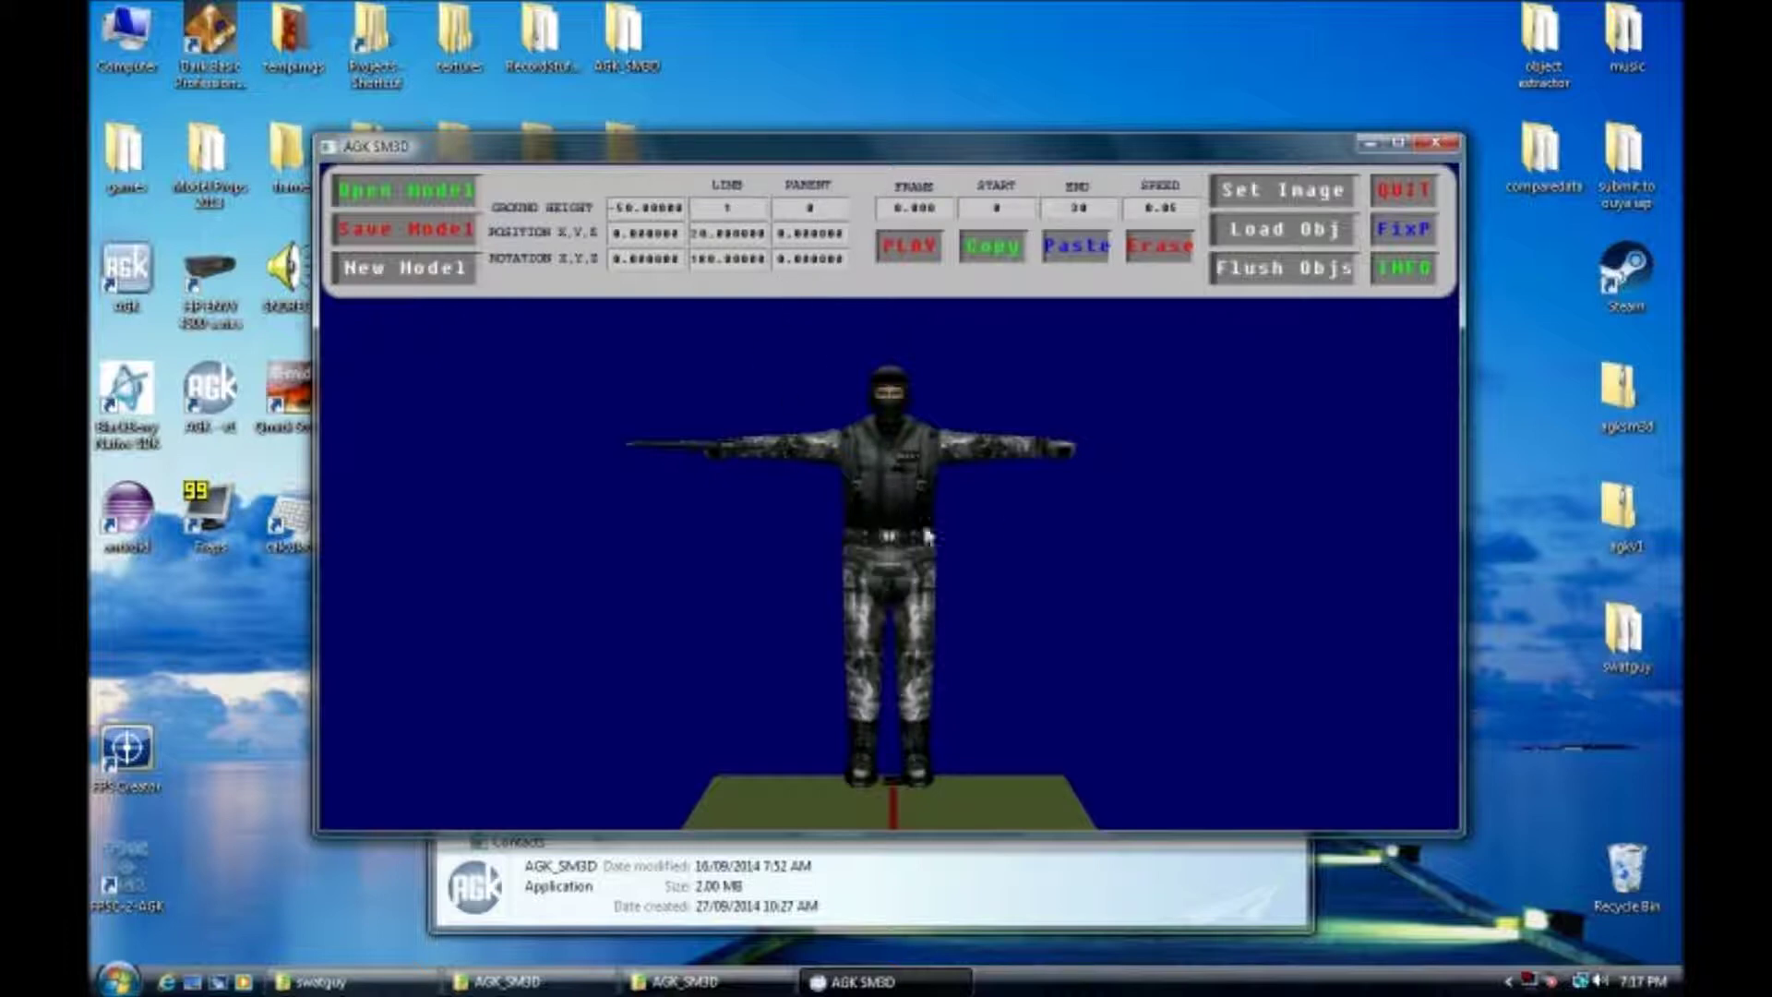
click(1287, 238)
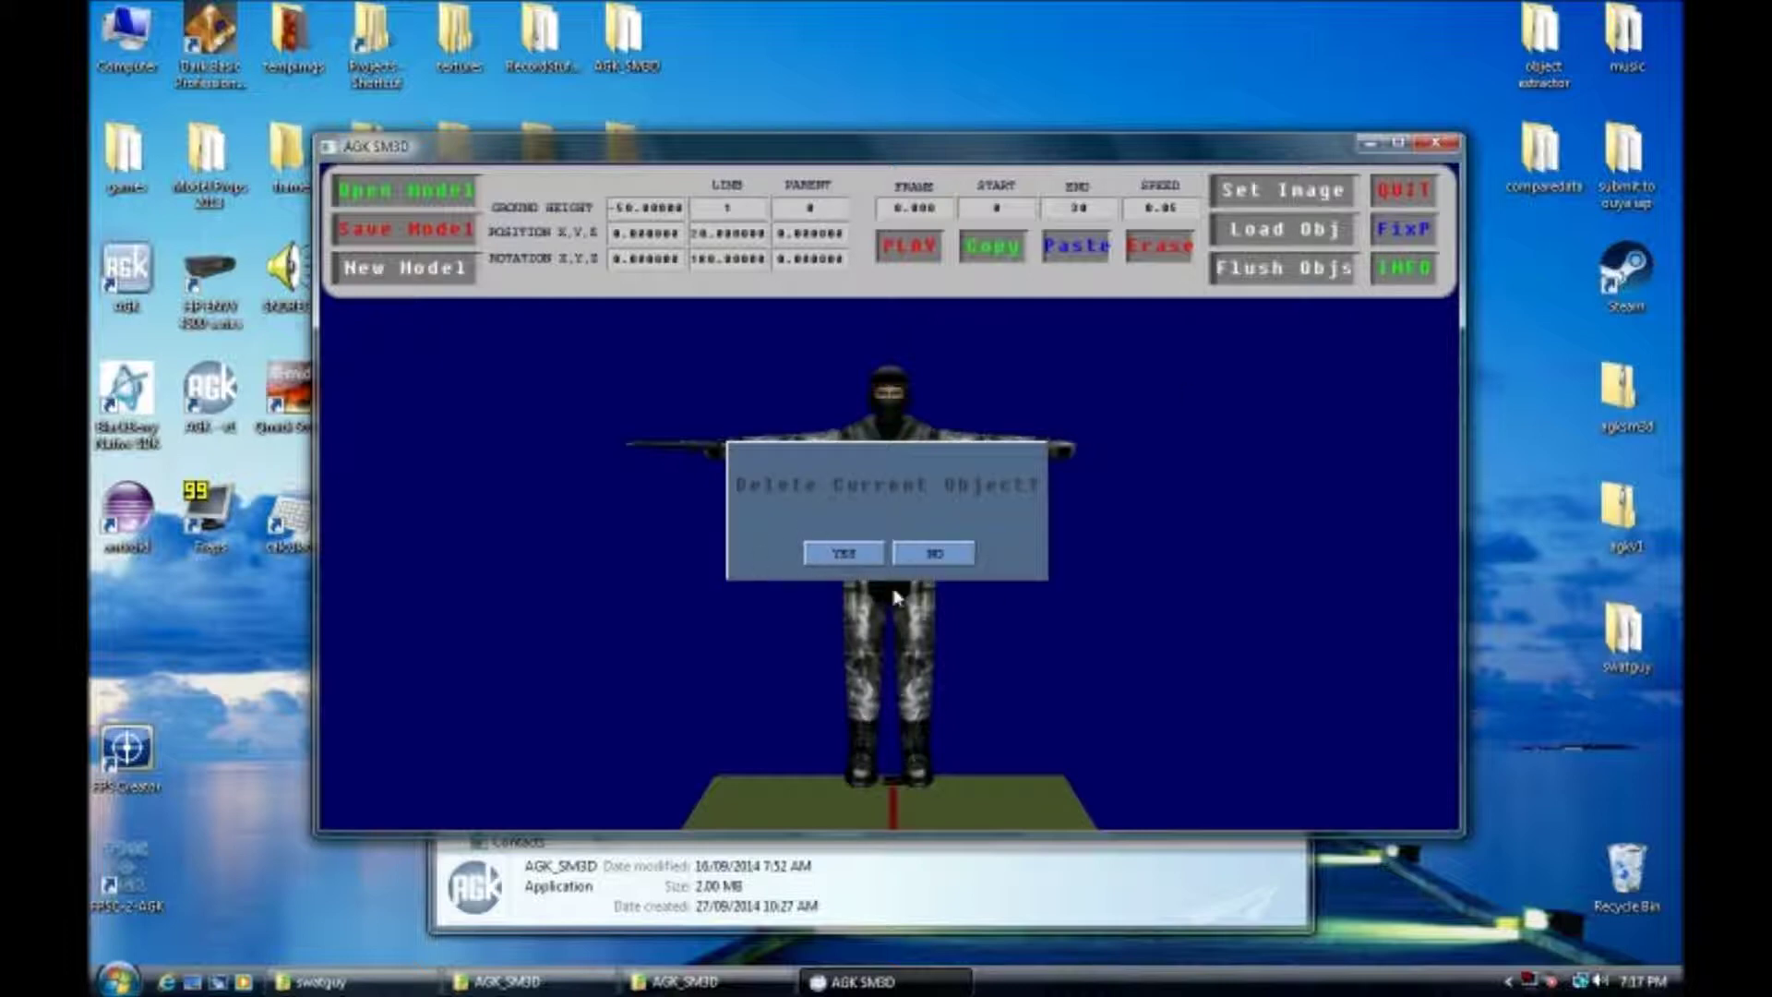
click(868, 554)
click(898, 459)
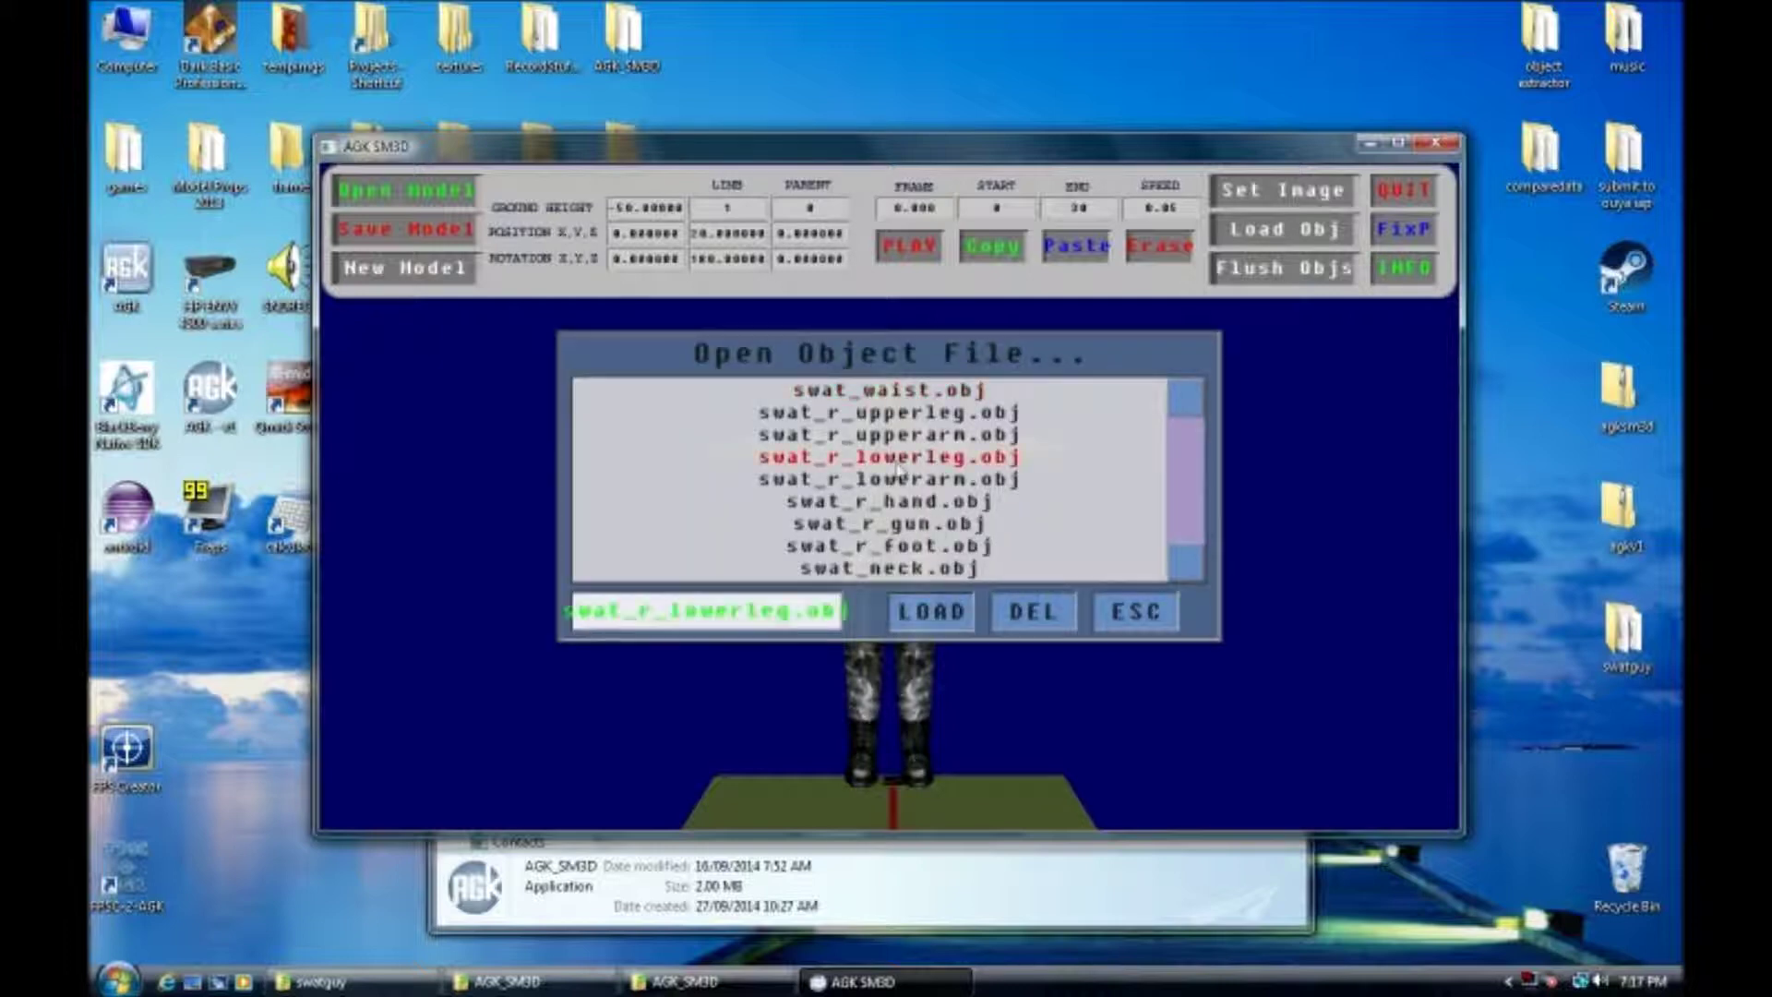
click(923, 524)
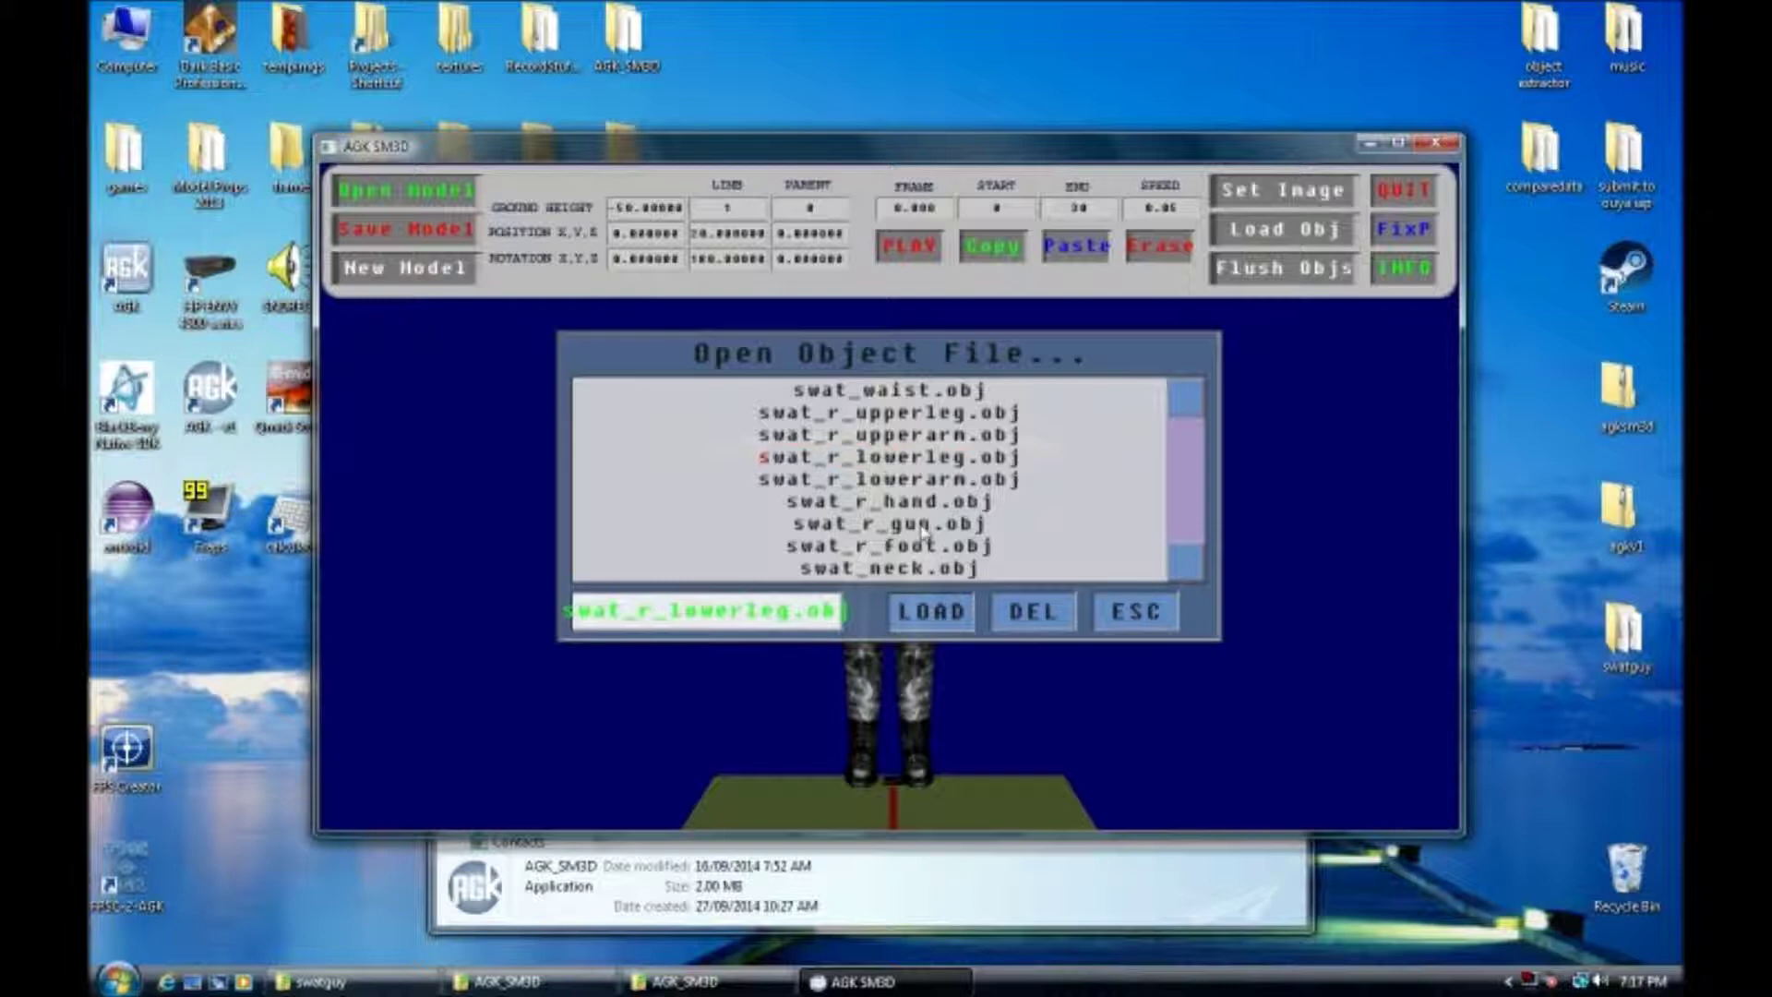
click(926, 623)
Replace the gun object on limb 1 with swat_waist.obj
middle_drag(881, 558, 887, 501)
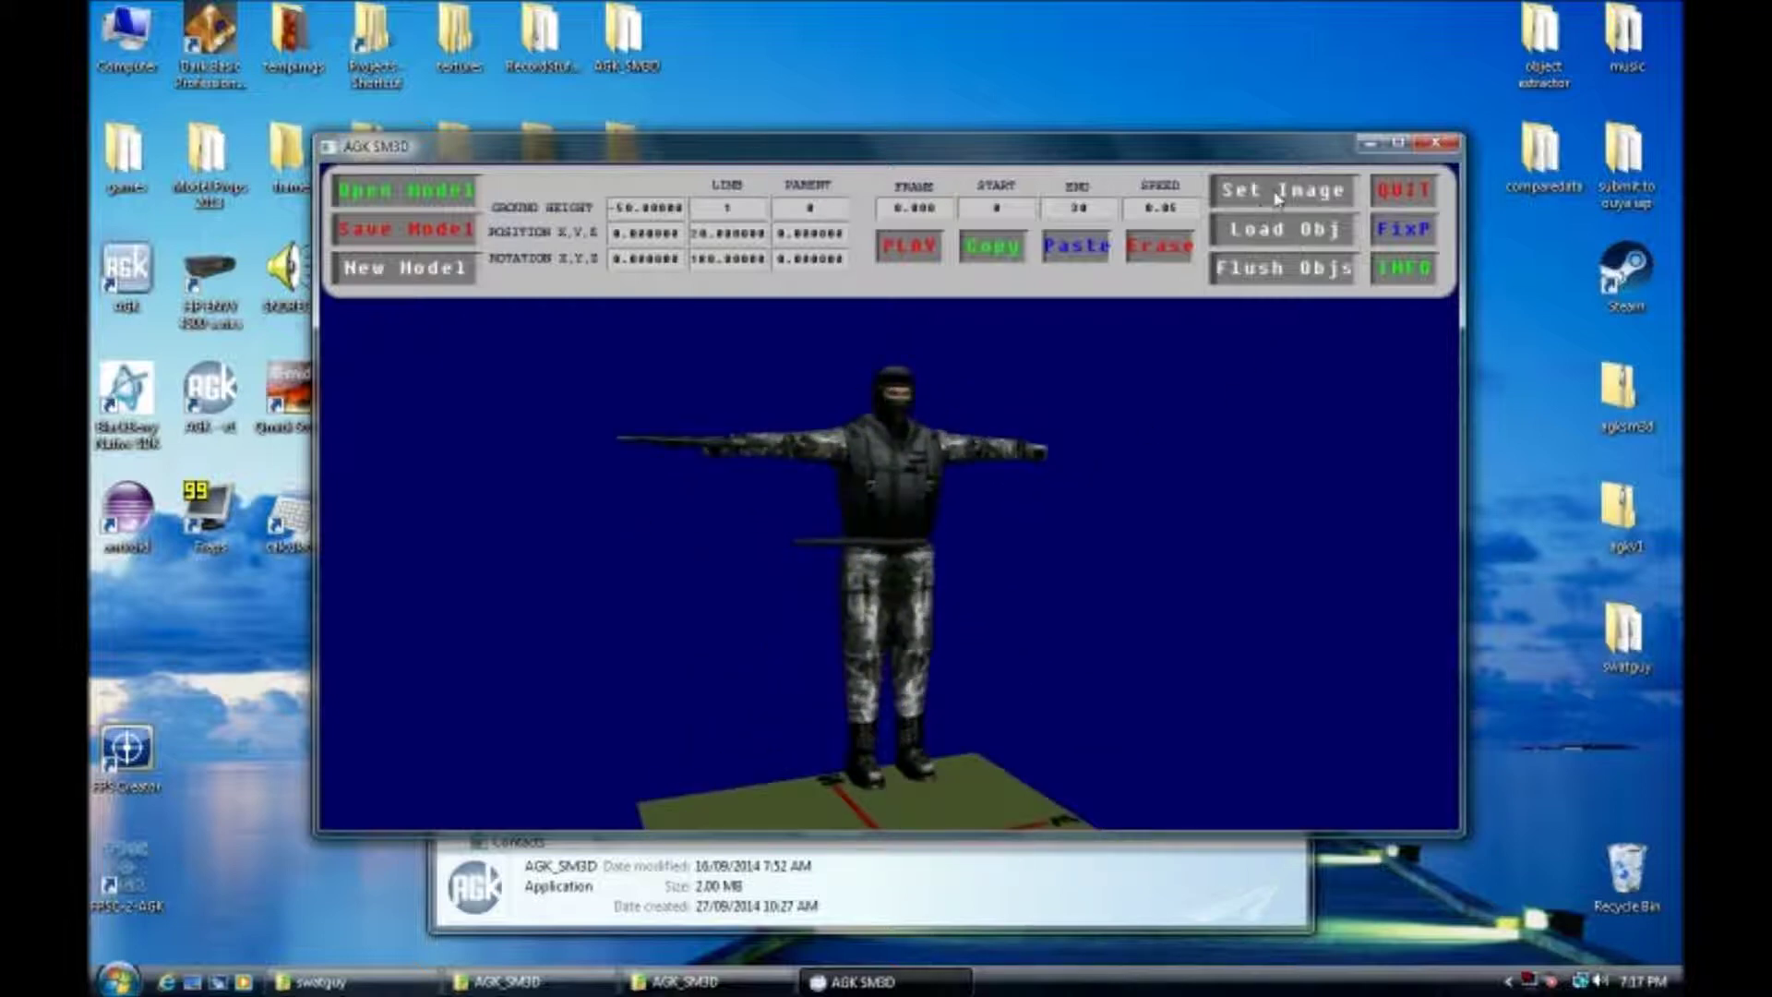
click(1280, 234)
click(846, 556)
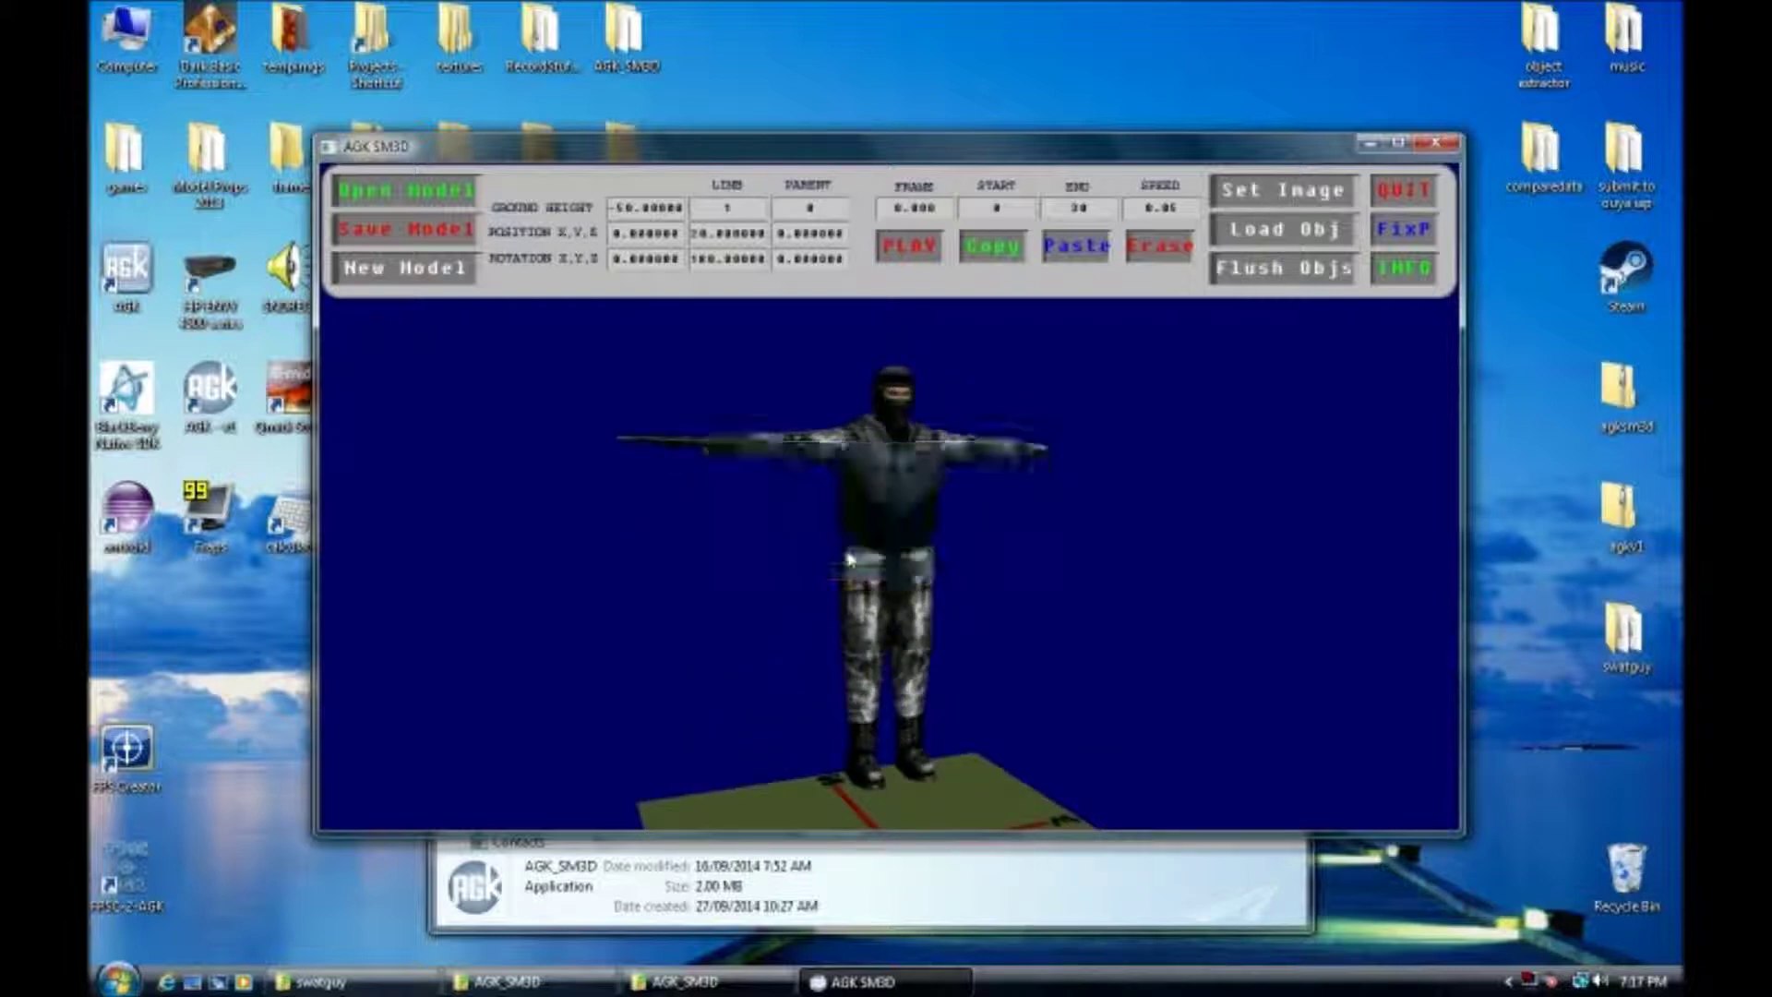
click(934, 391)
click(932, 611)
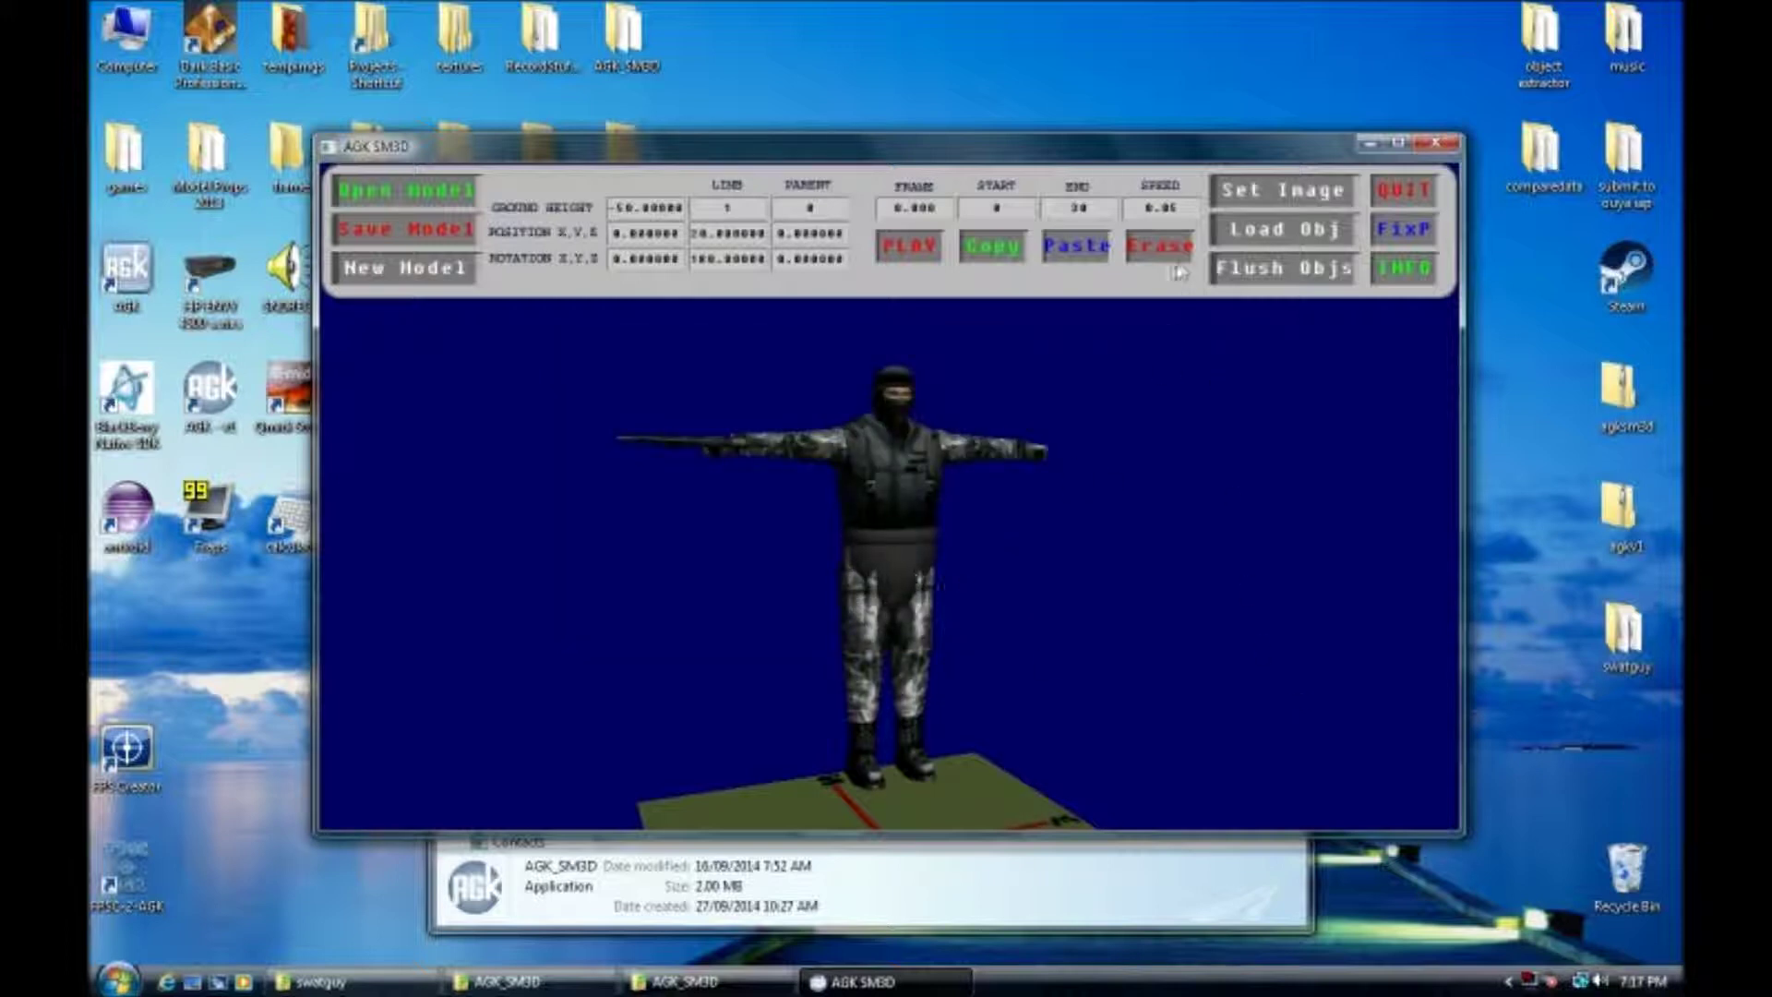
Texture the reloaded waist object with swat_waist.png
click(1248, 193)
click(892, 392)
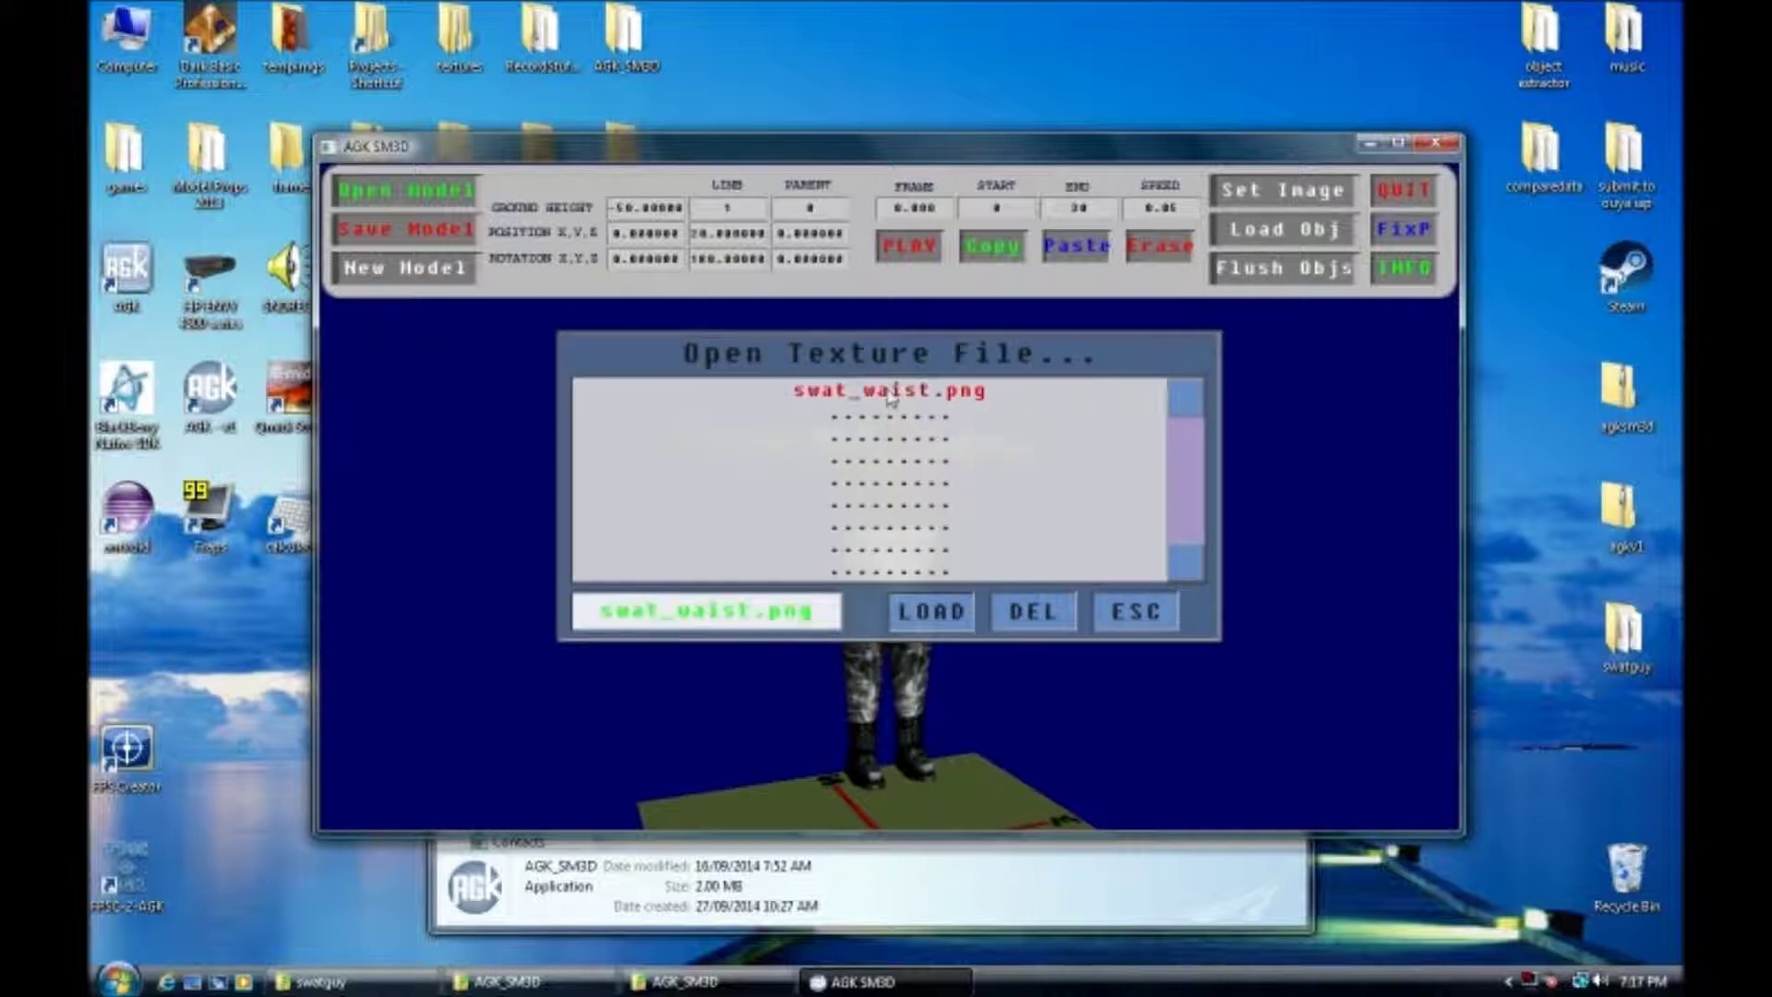
click(960, 611)
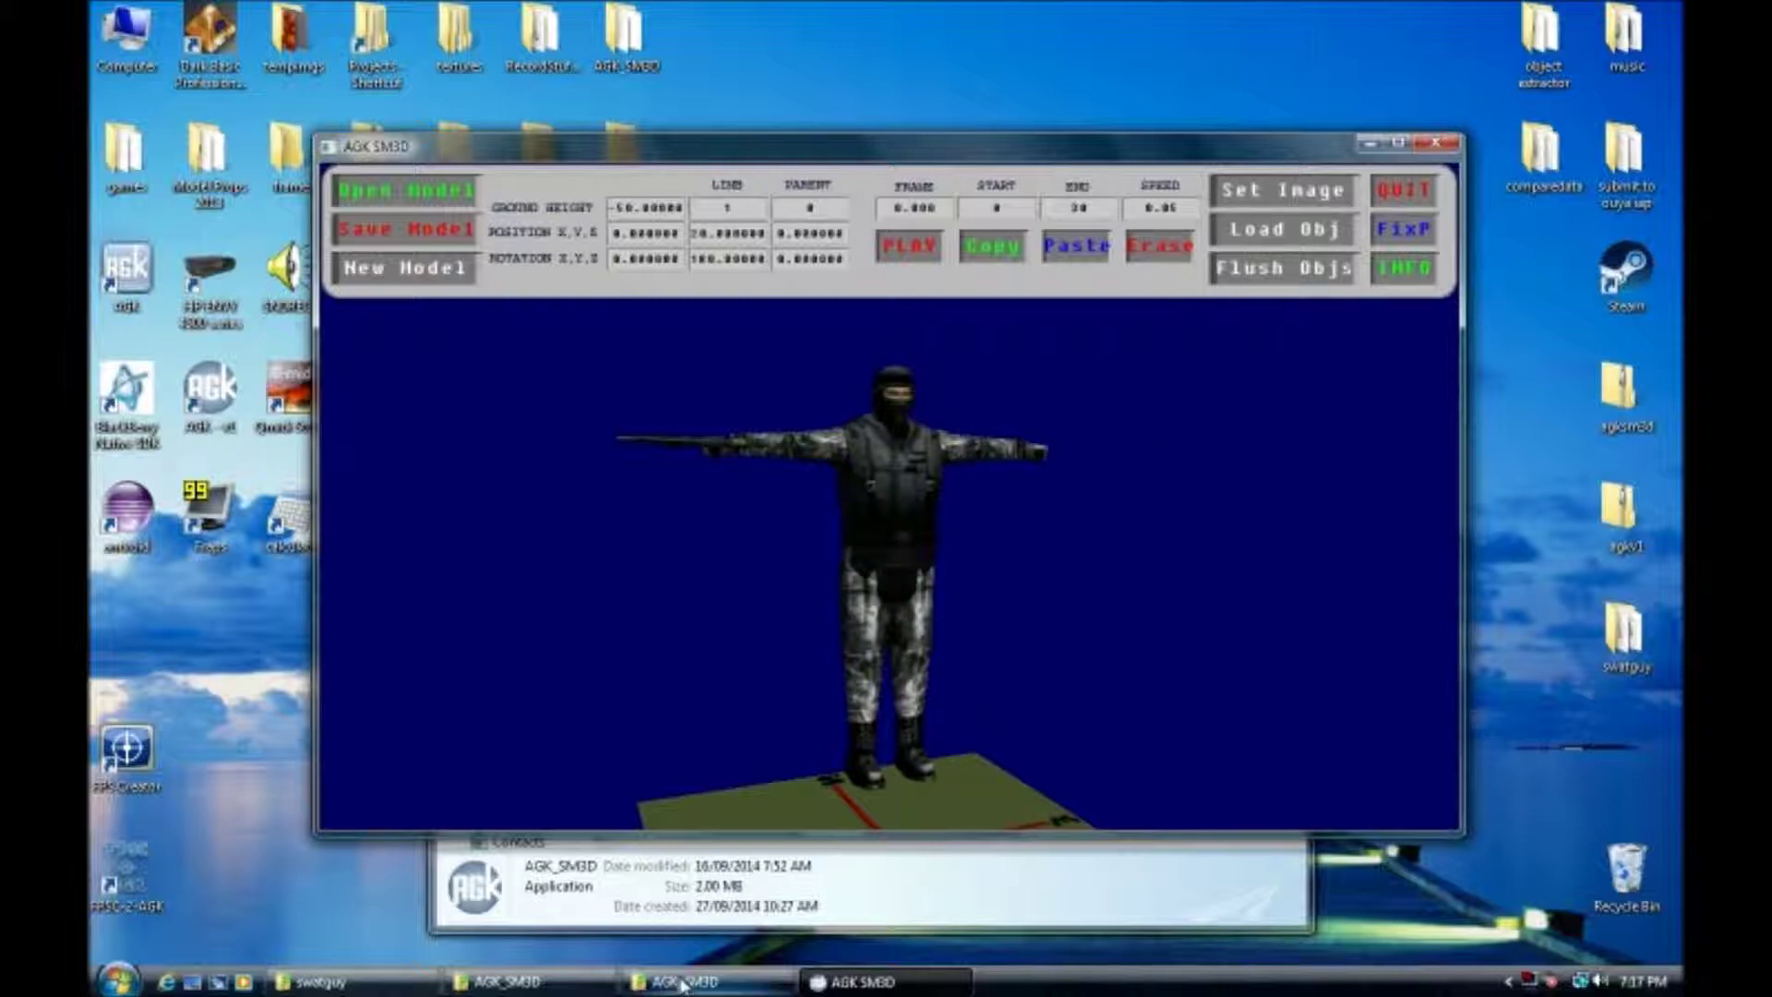
Open the media folder under Documents > AGK > AGK_SM3D in the file browser and examine the model's files
mouse_move(487, 982)
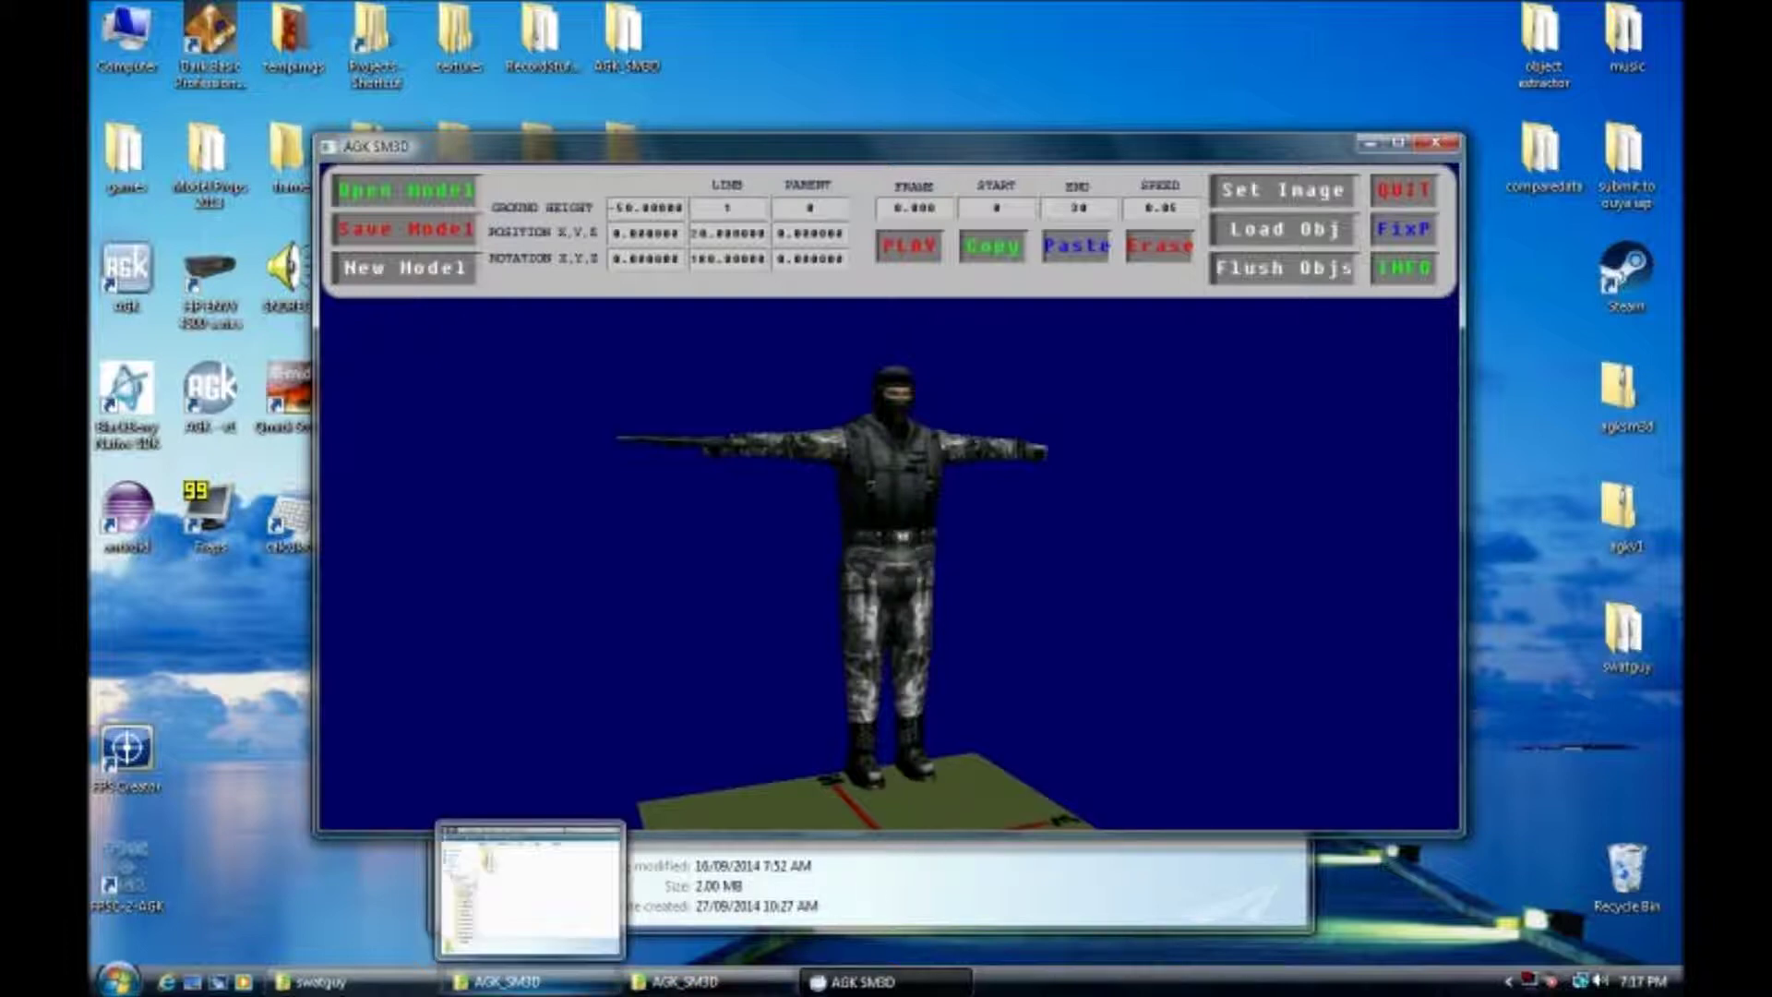
click(574, 980)
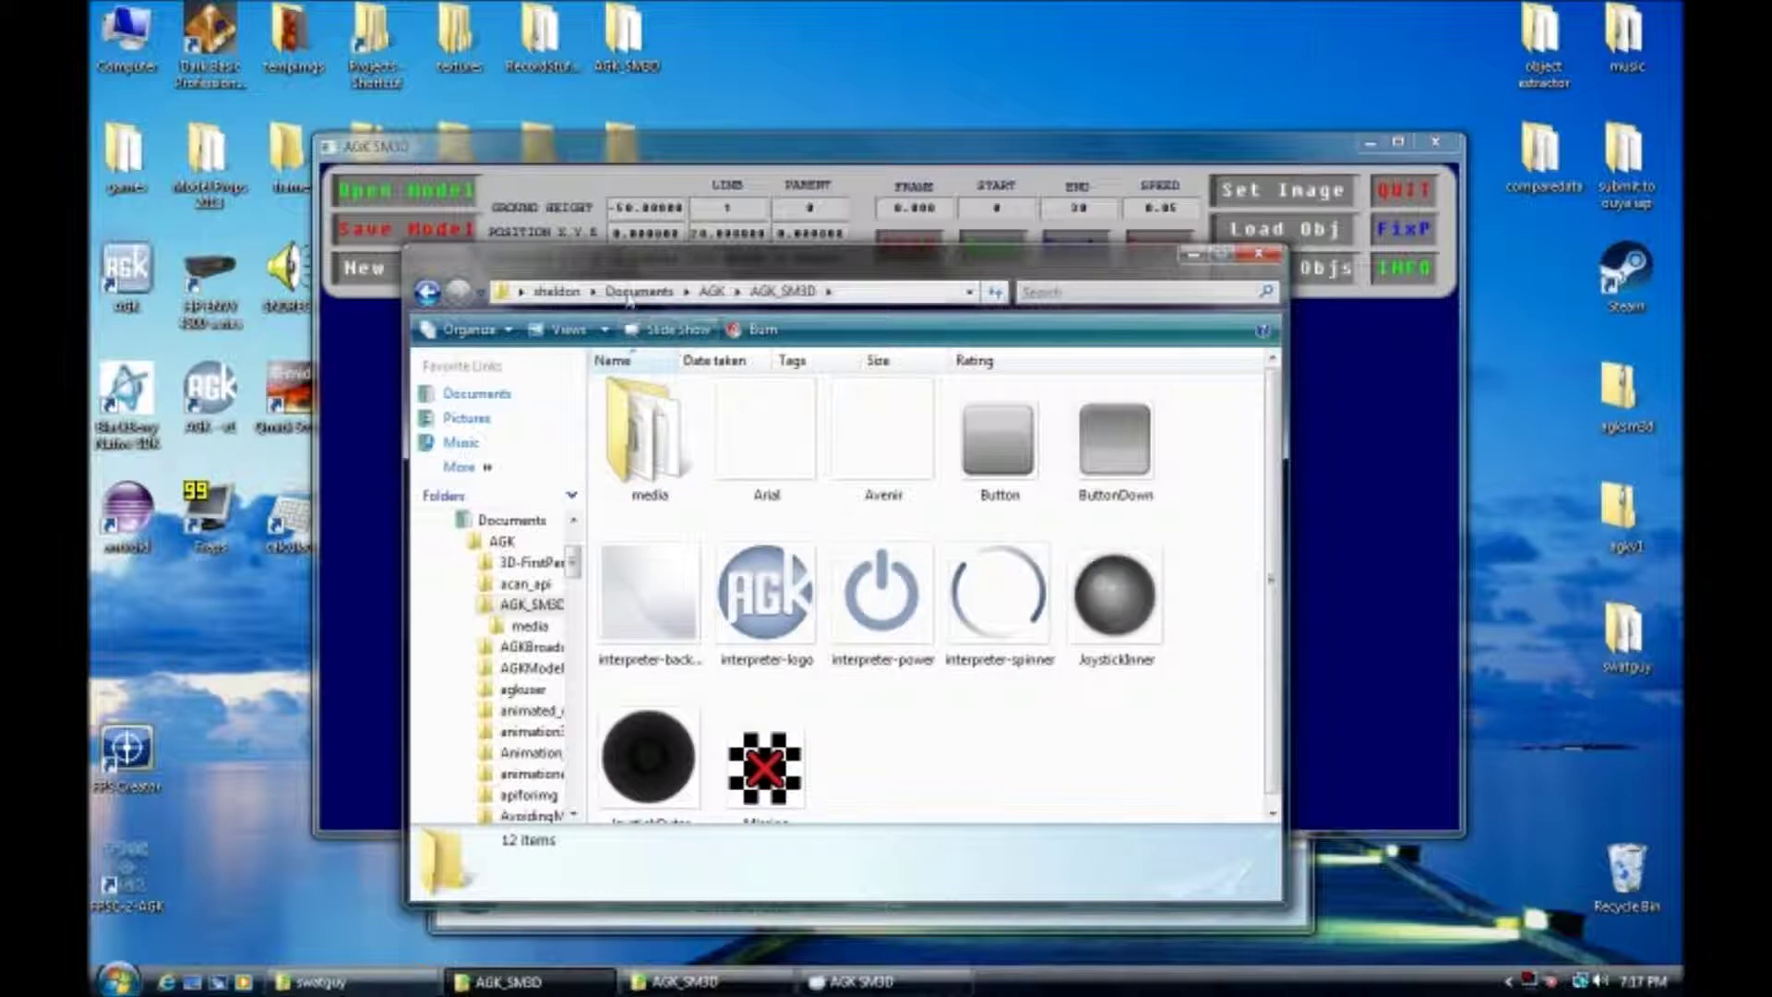
click(639, 291)
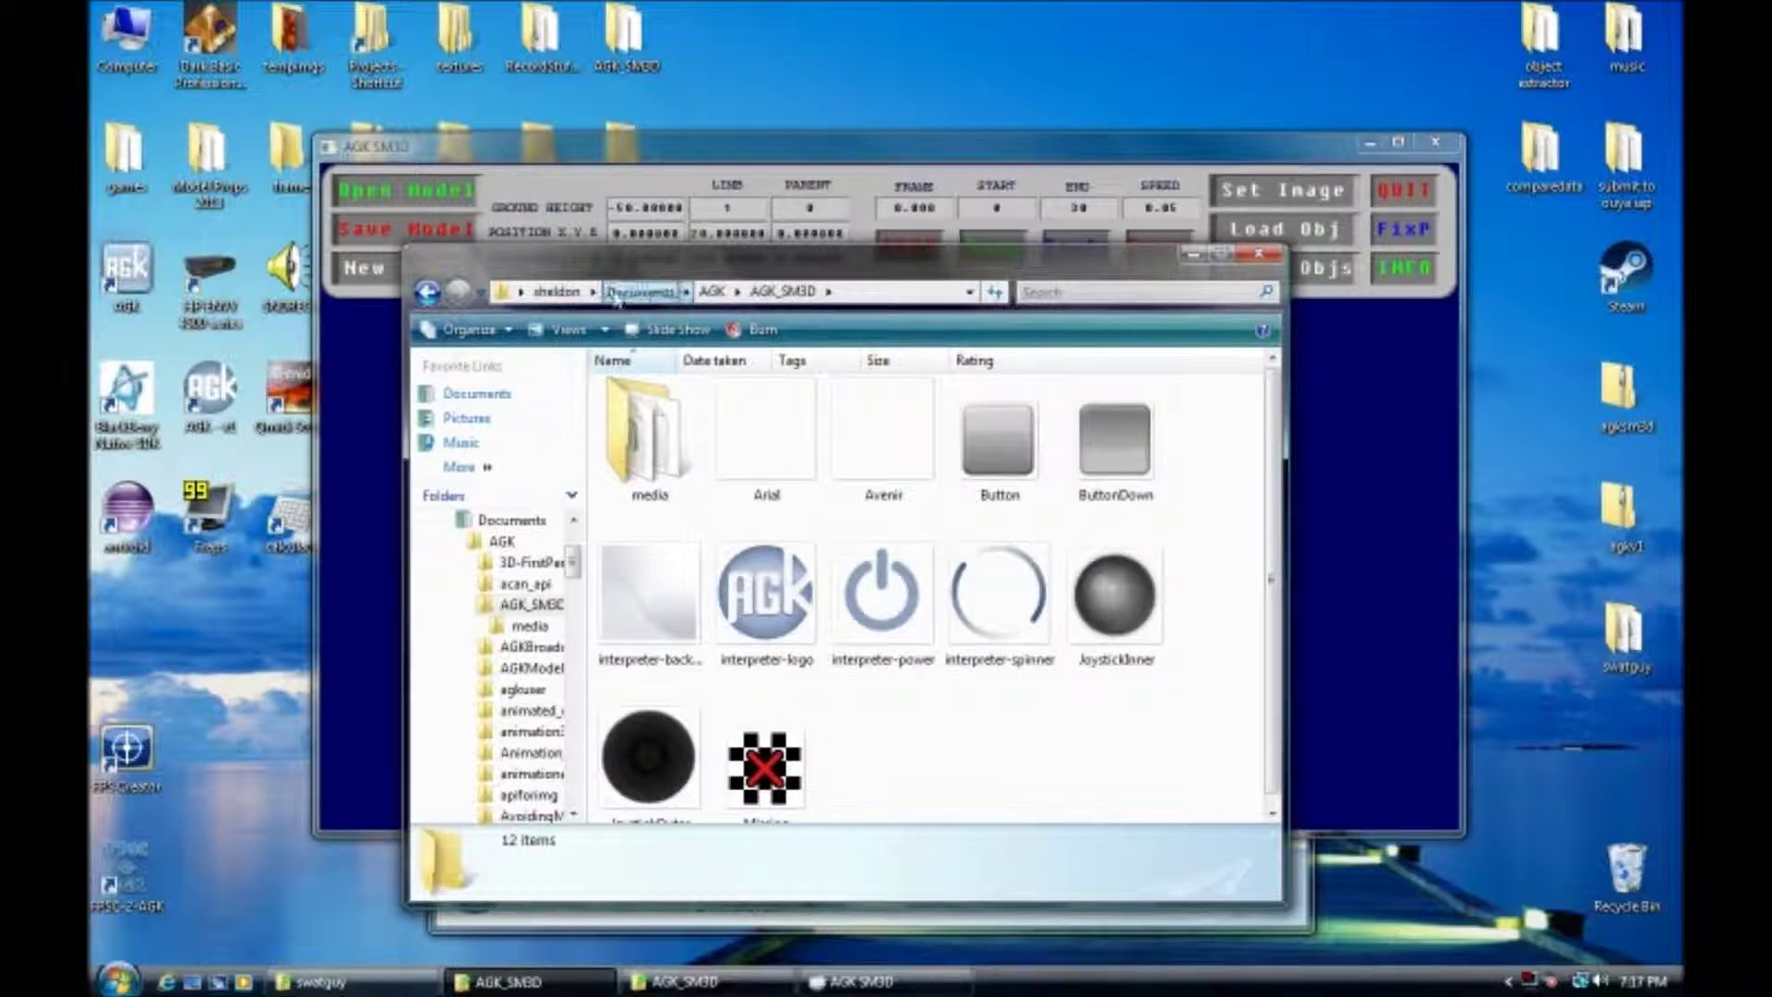
double_click(637, 449)
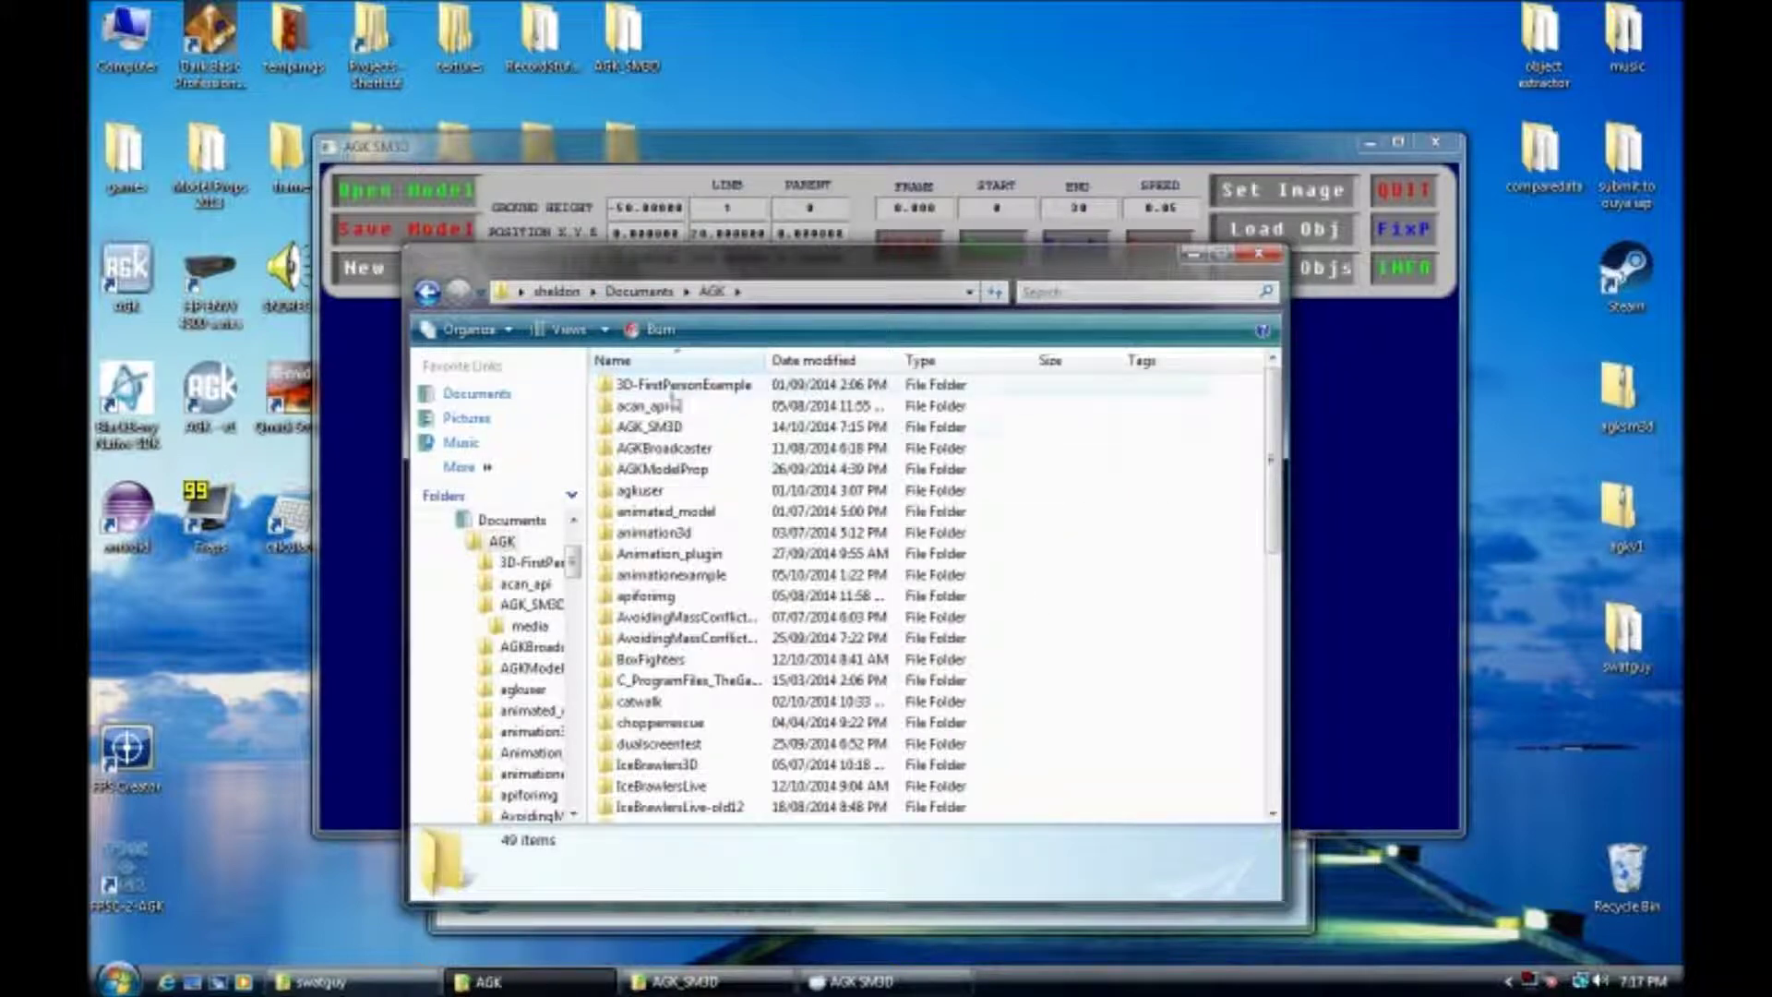
double_click(661, 430)
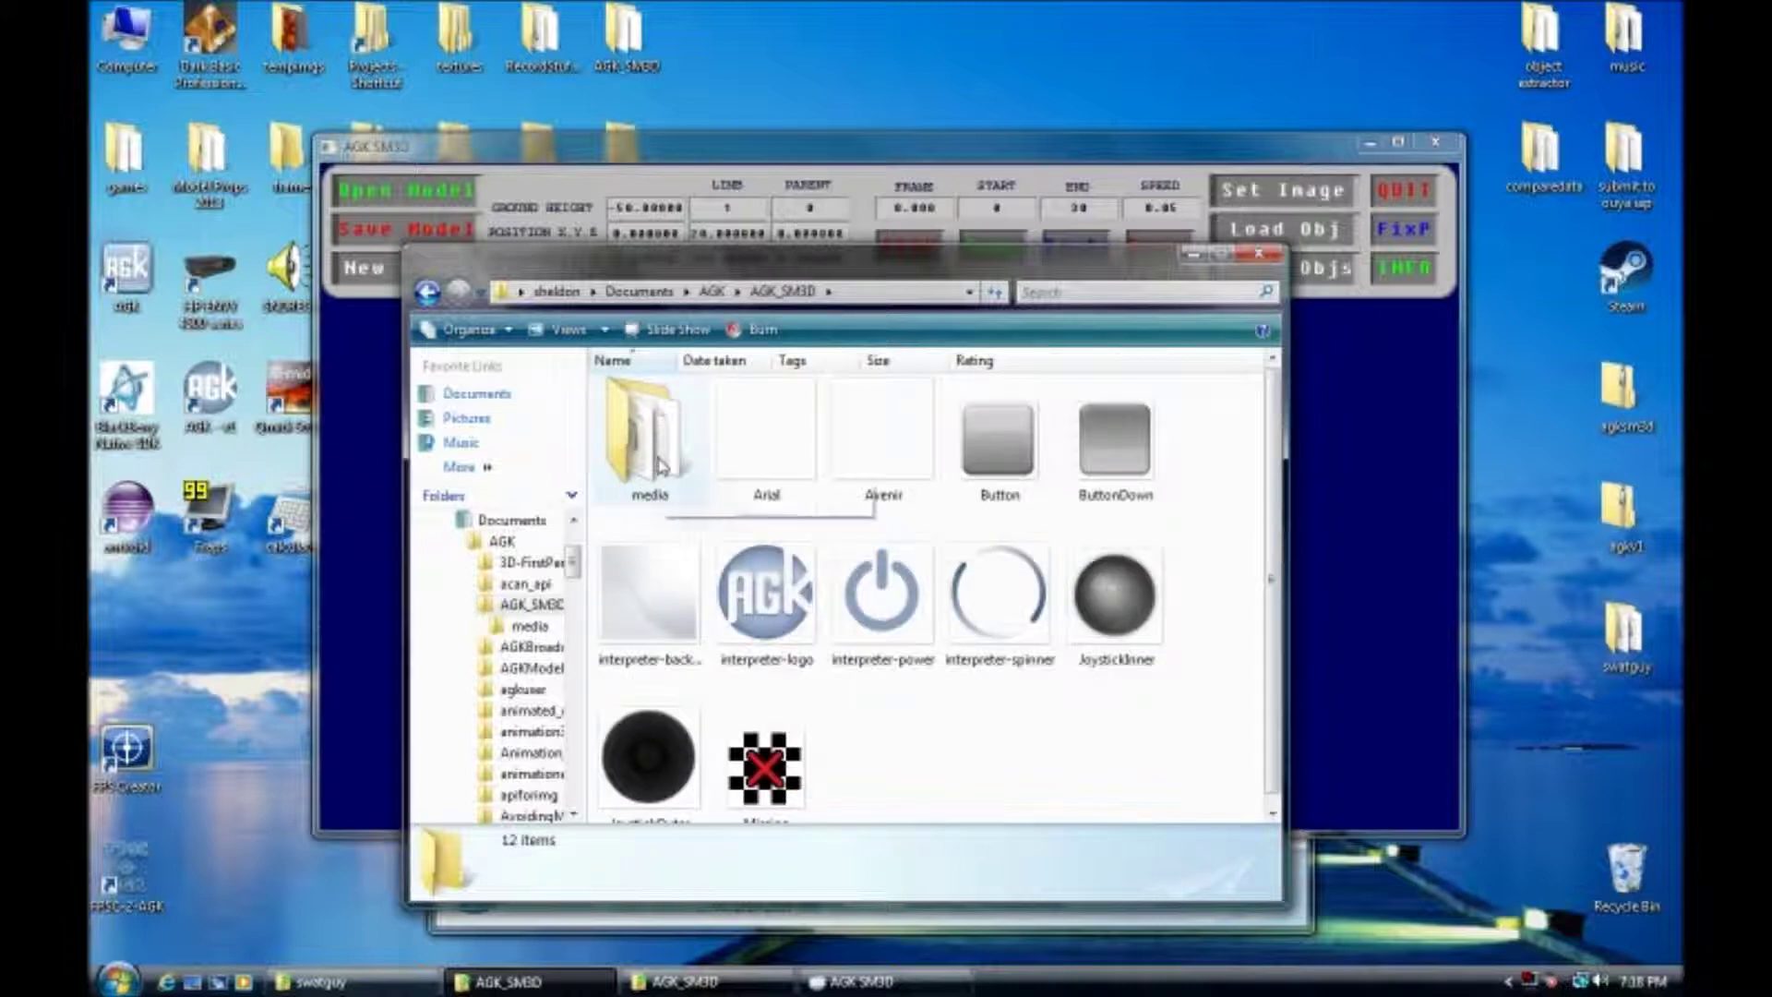
double_click(651, 432)
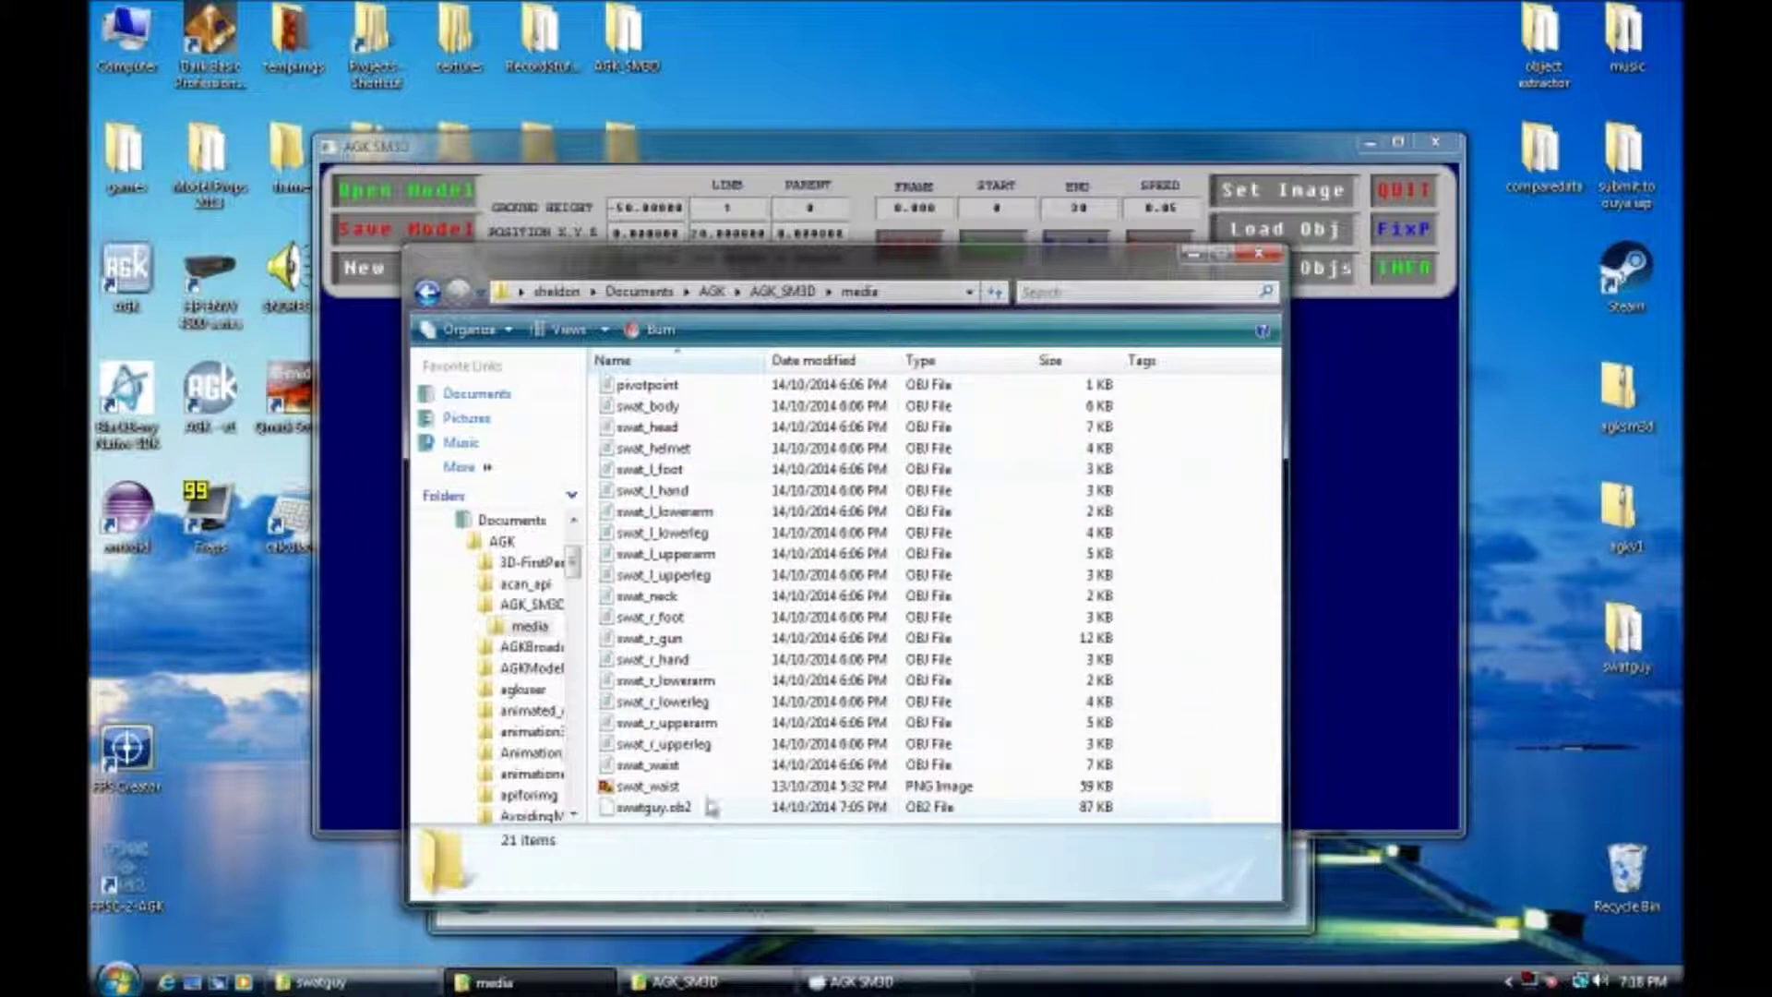
Return to AGK SM3D and flush the objects, deleting all OBJ files and clearing the scene
click(1331, 398)
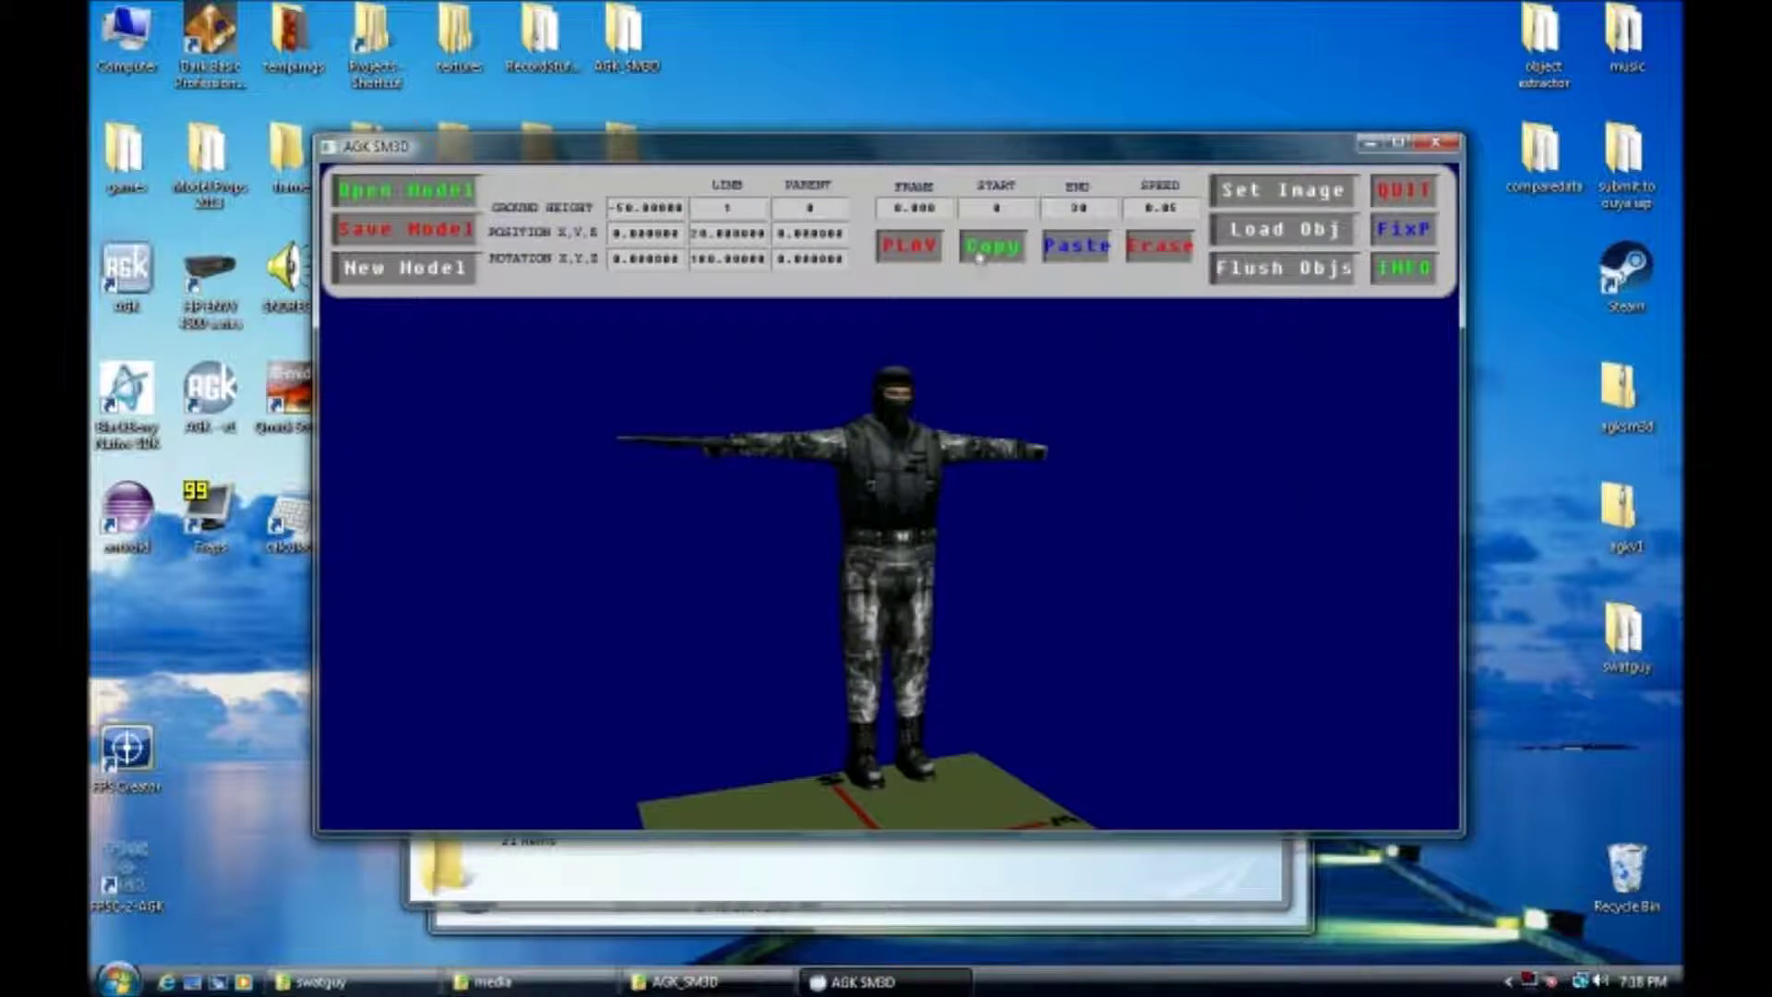
click(1250, 277)
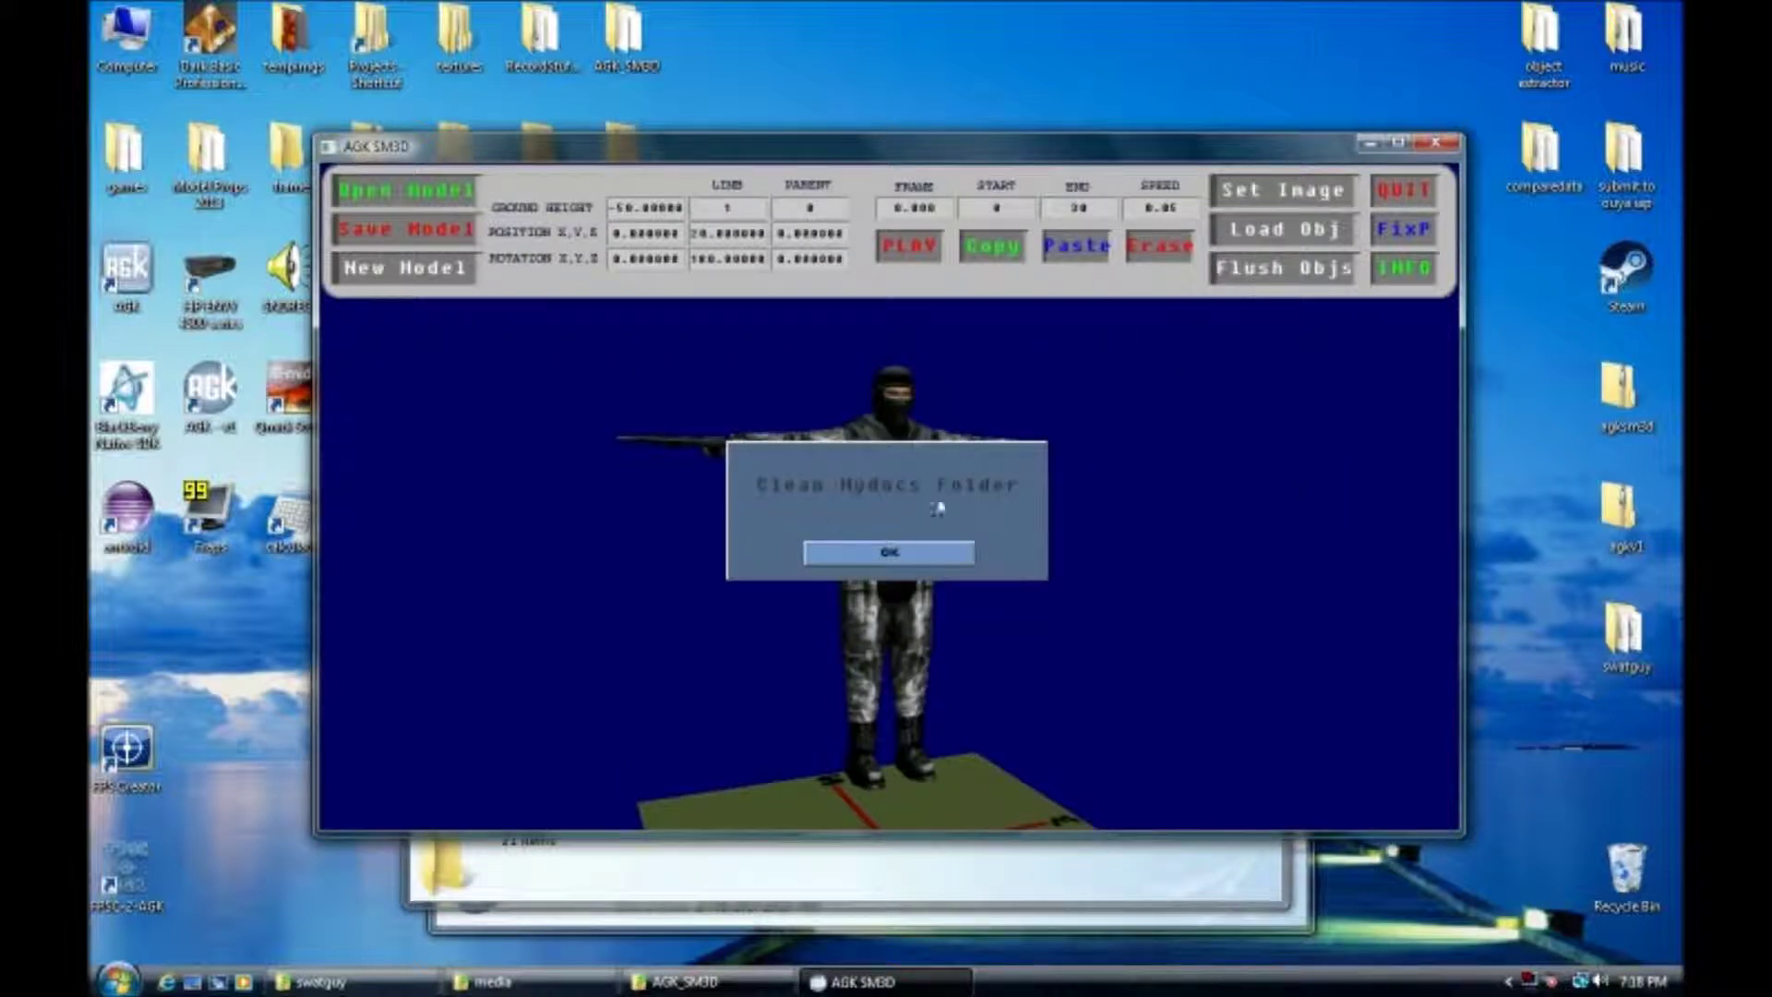
click(914, 561)
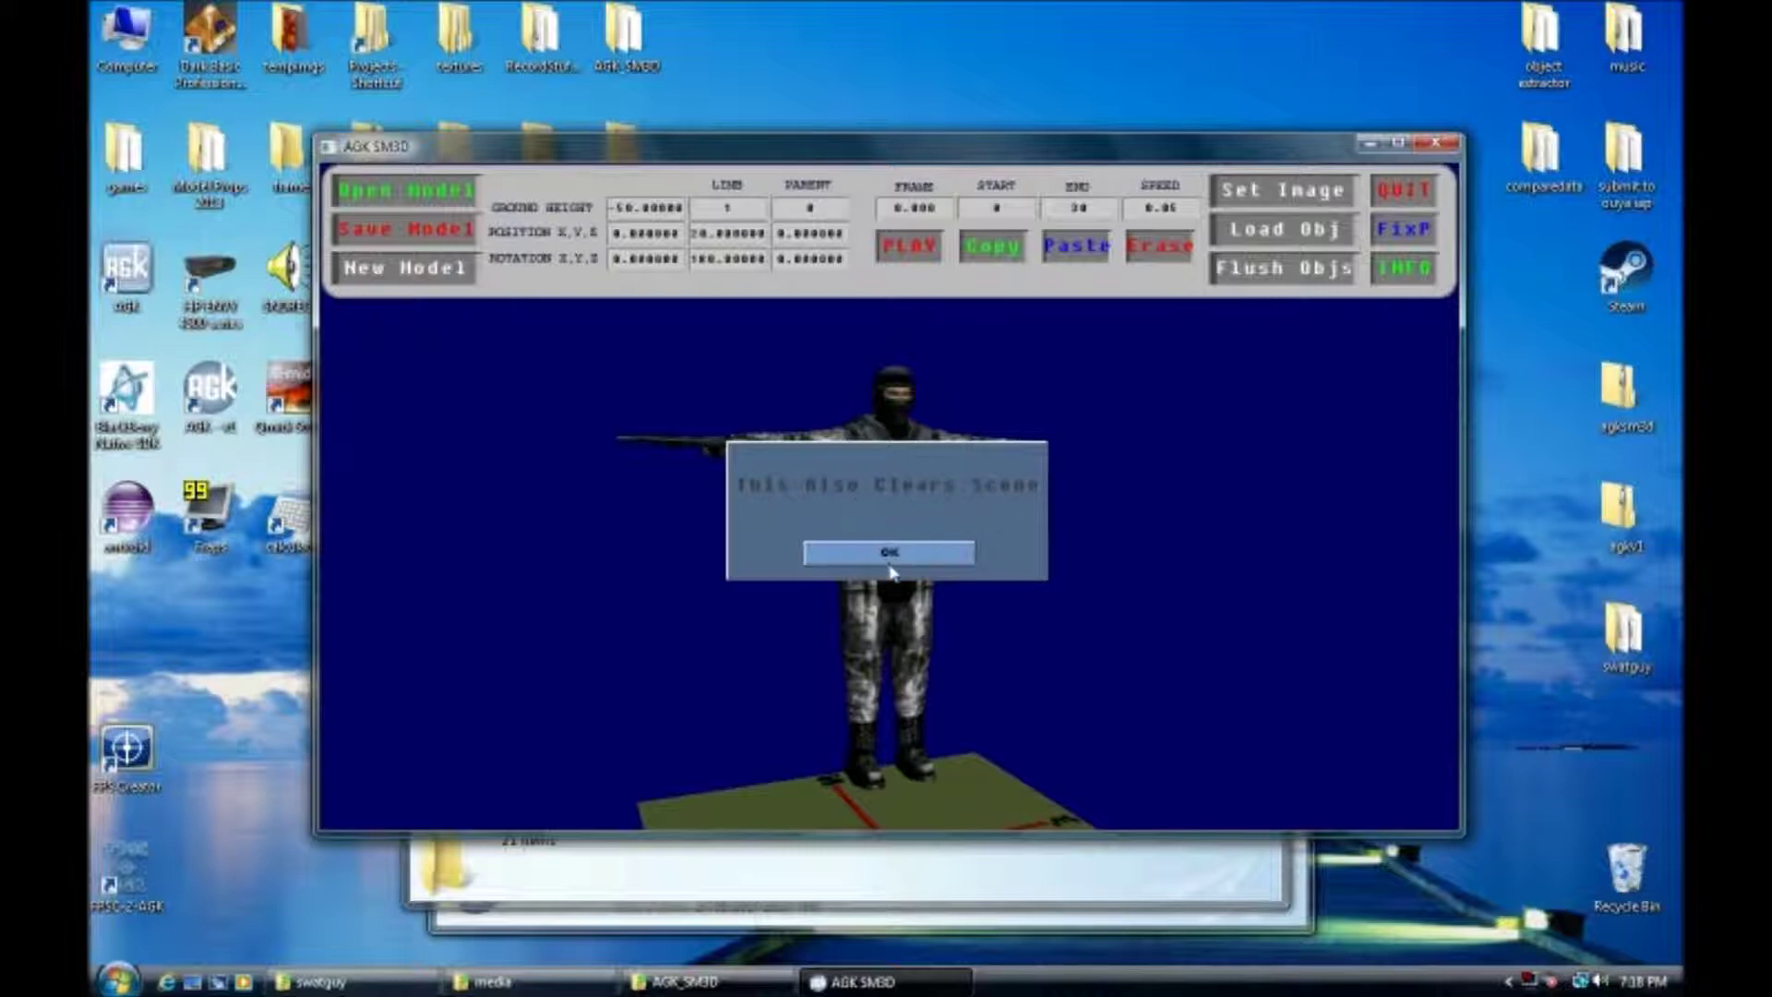
click(890, 567)
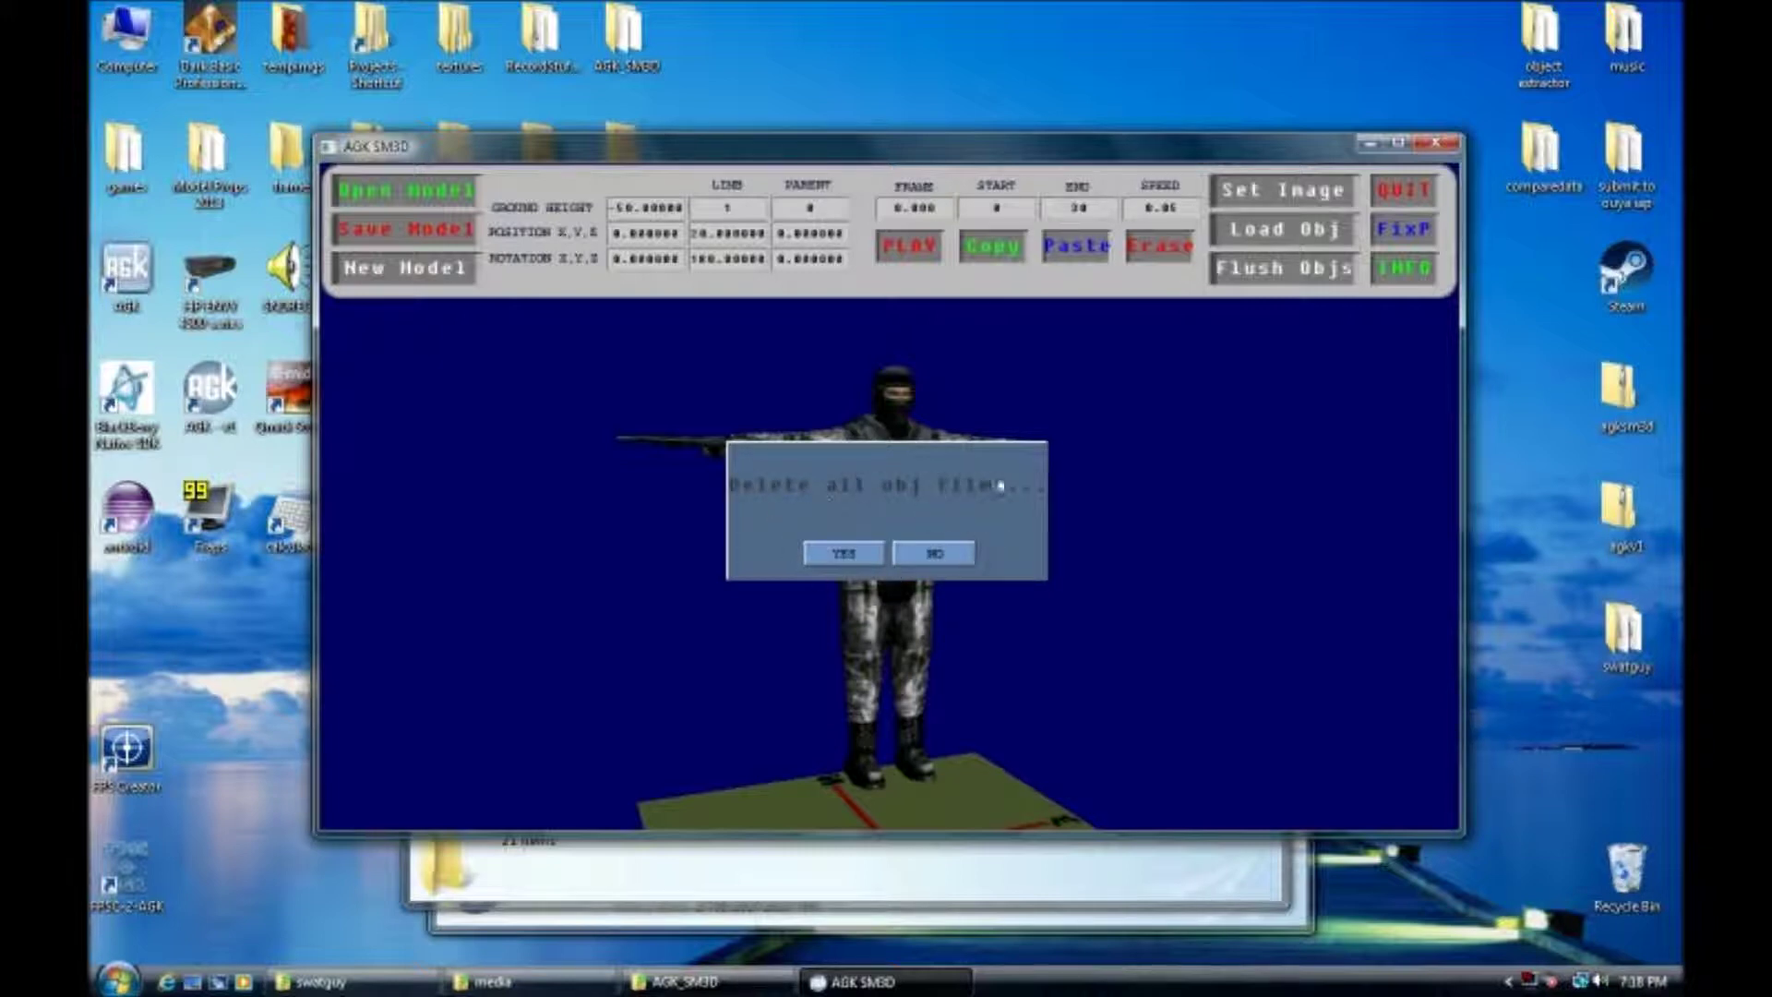
click(842, 558)
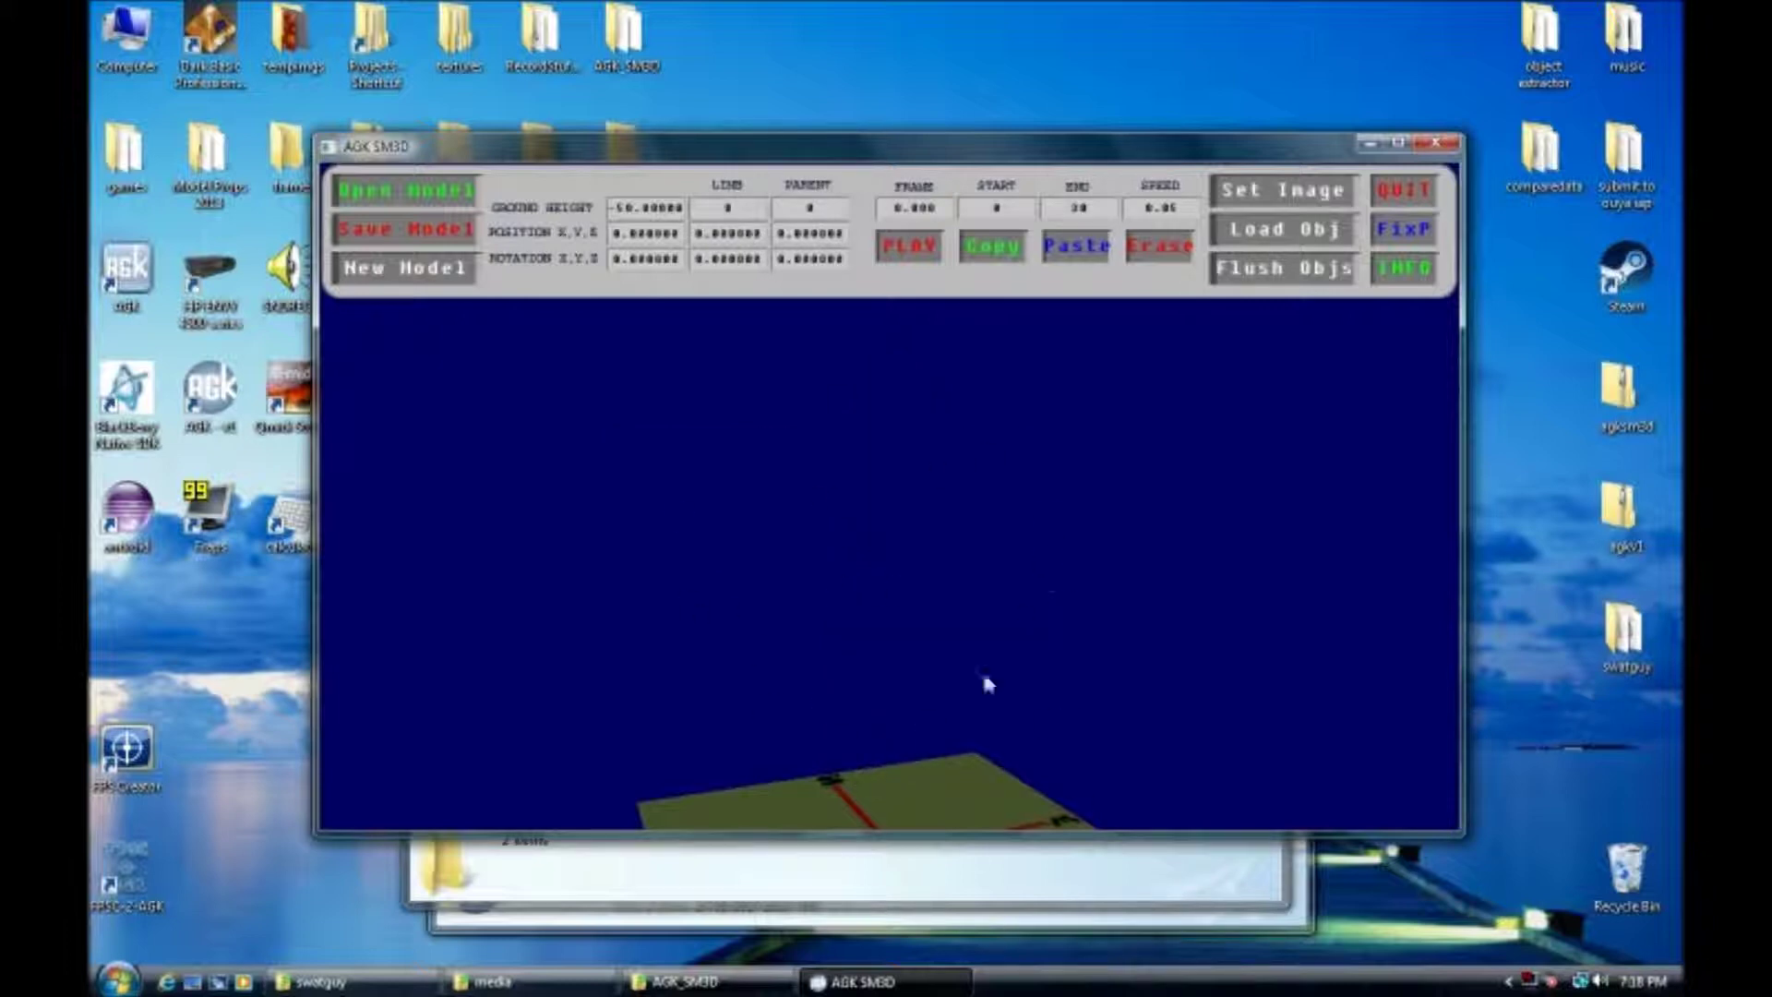
Switch to the file browser and examine the files left in the media folder, including swat_waist and swatguy.ob2
click(682, 981)
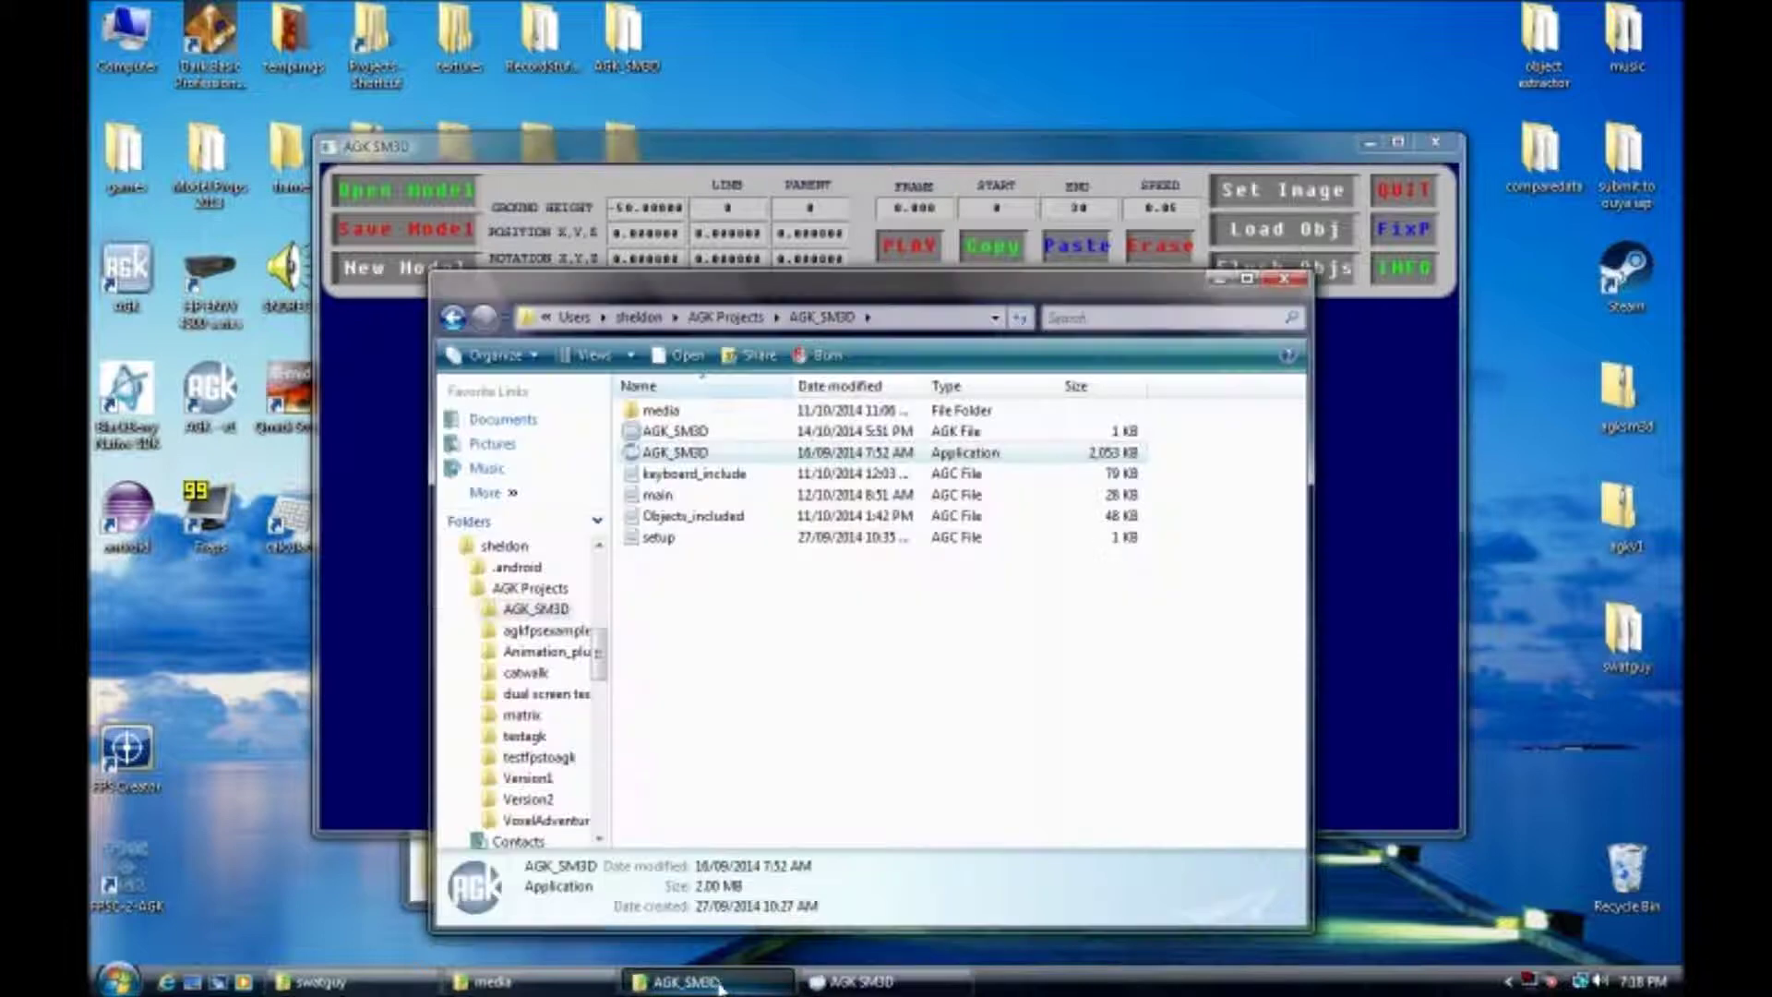
click(493, 981)
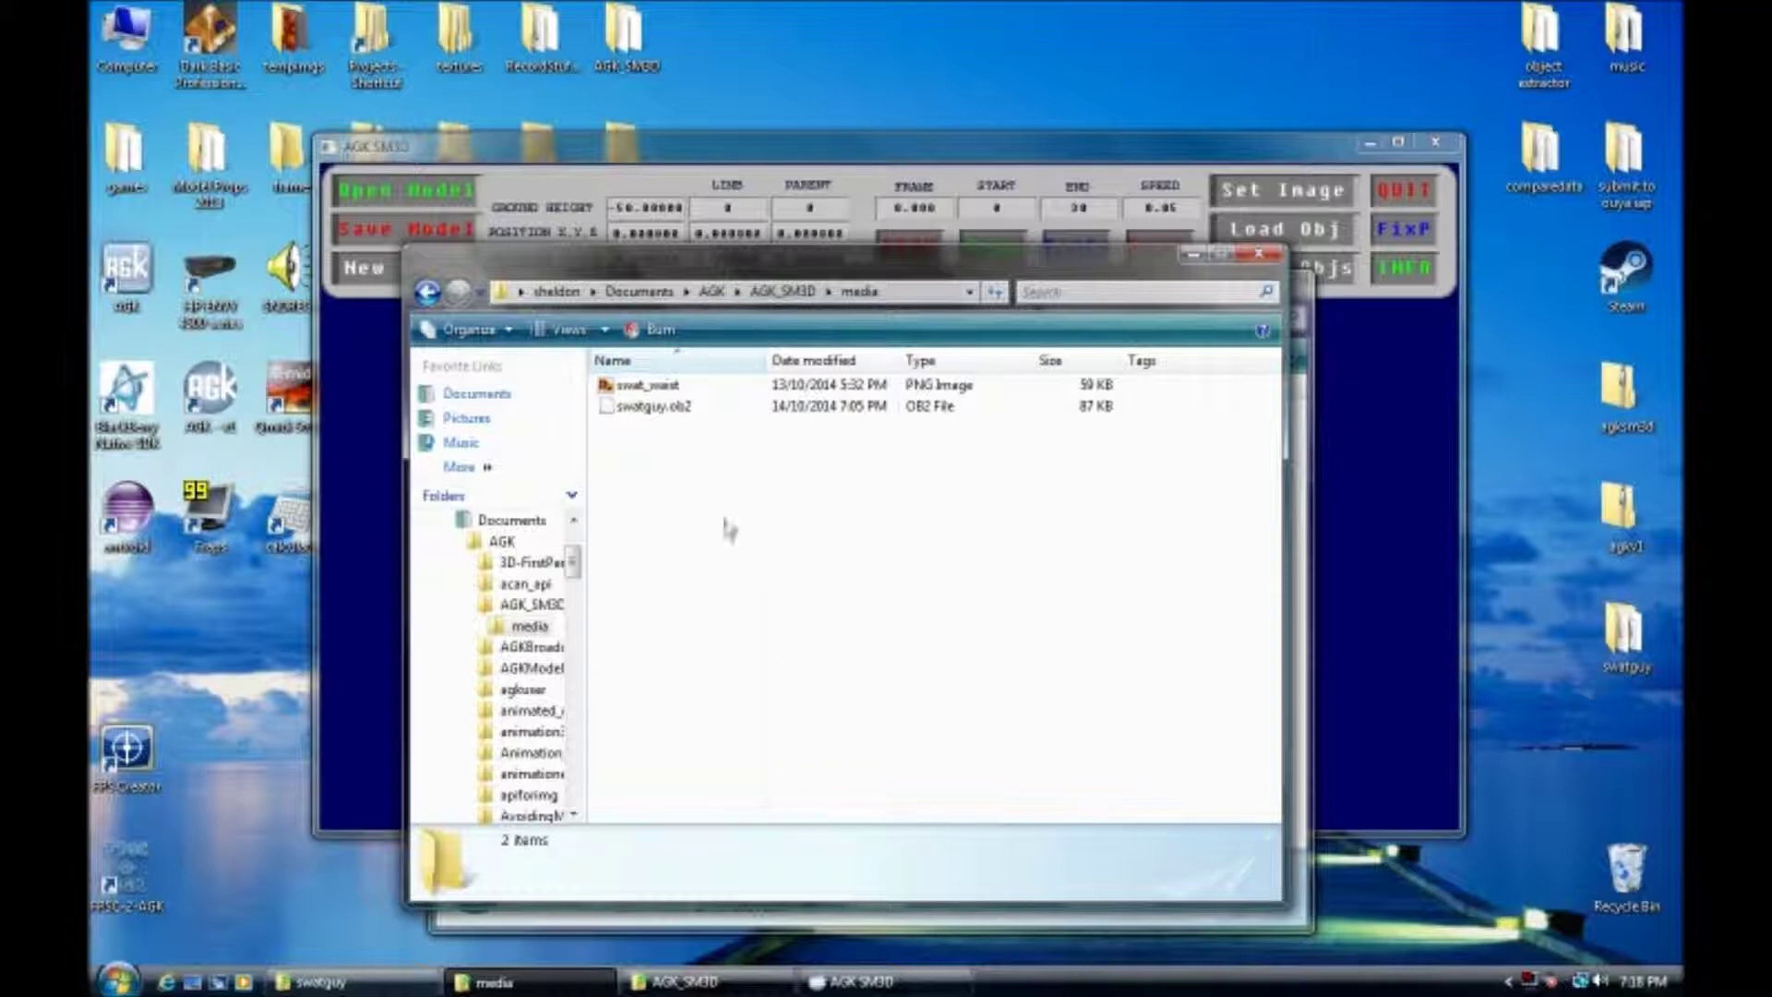
click(662, 416)
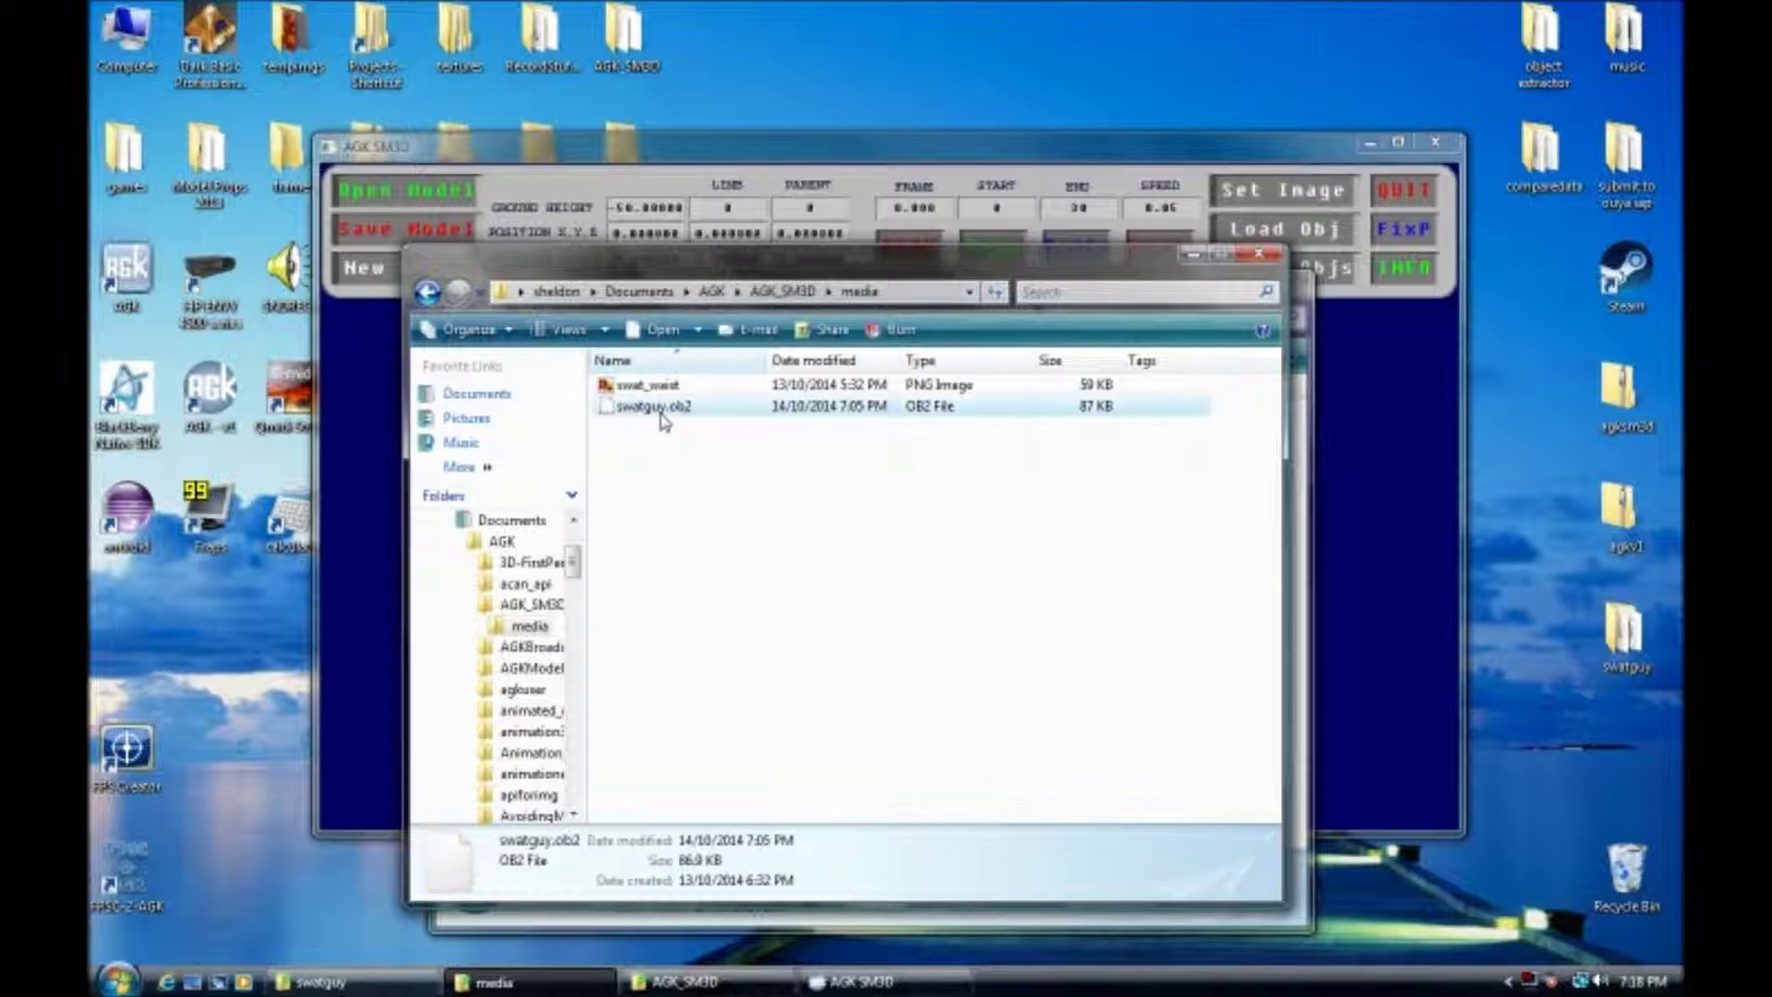
click(636, 388)
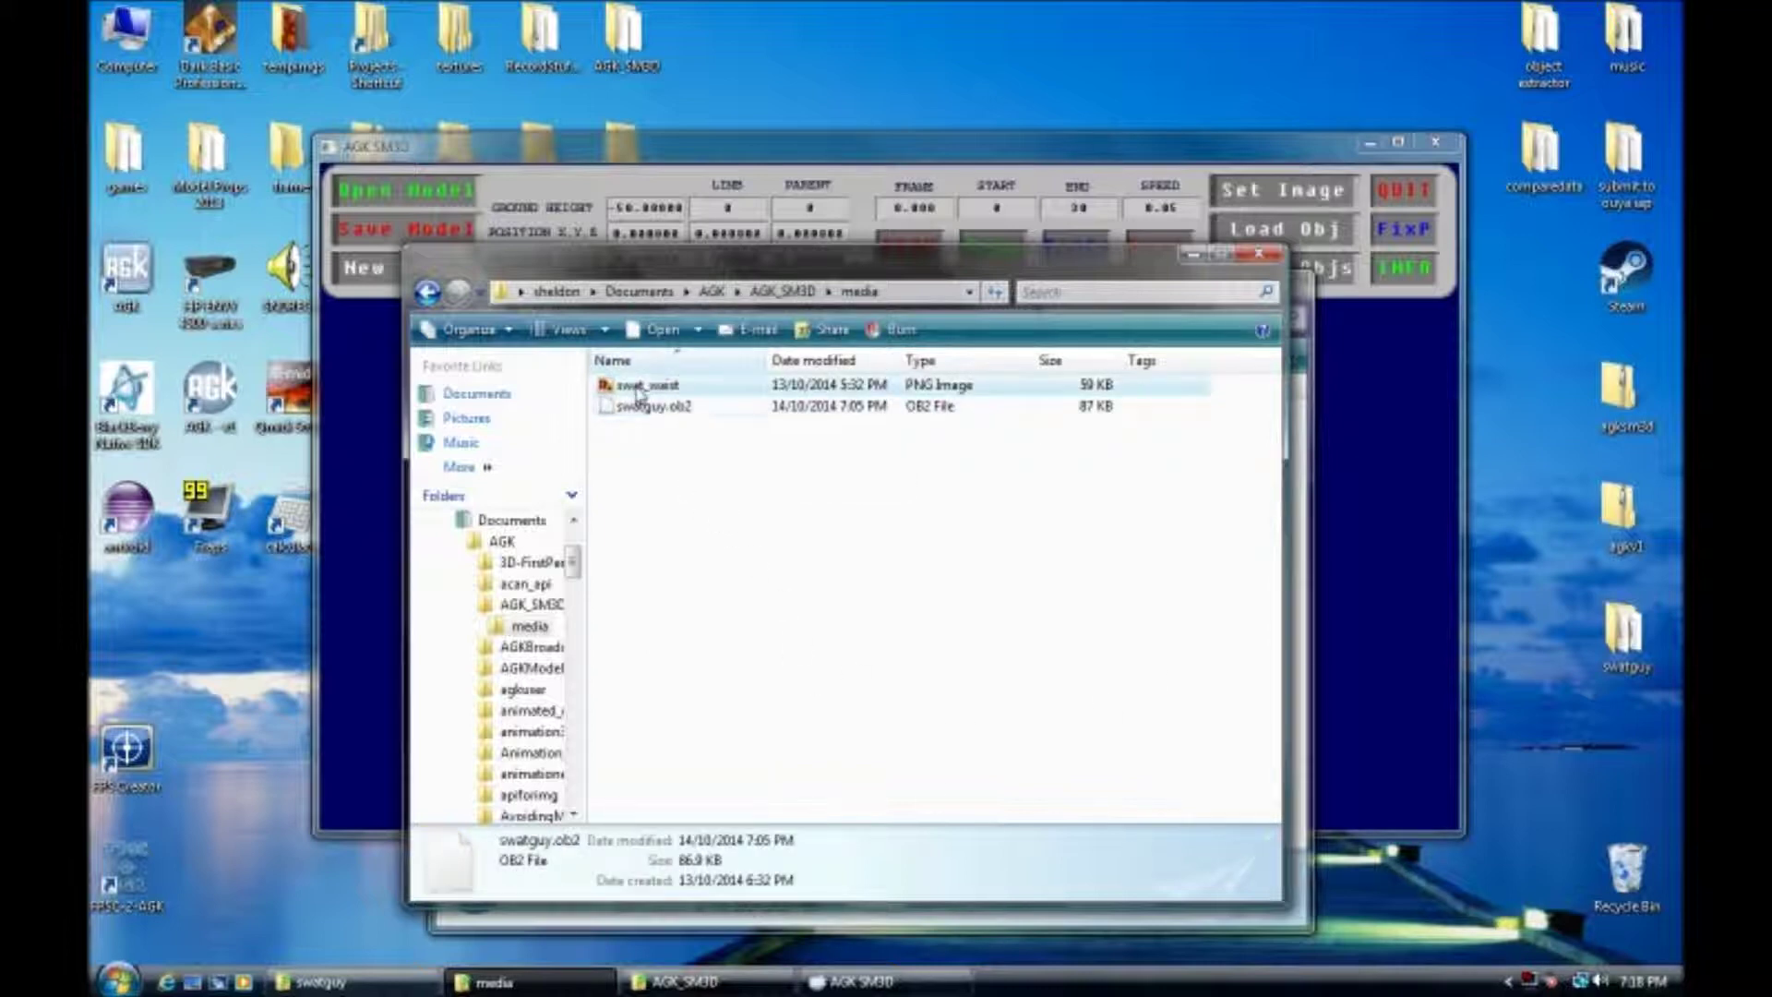
click(743, 484)
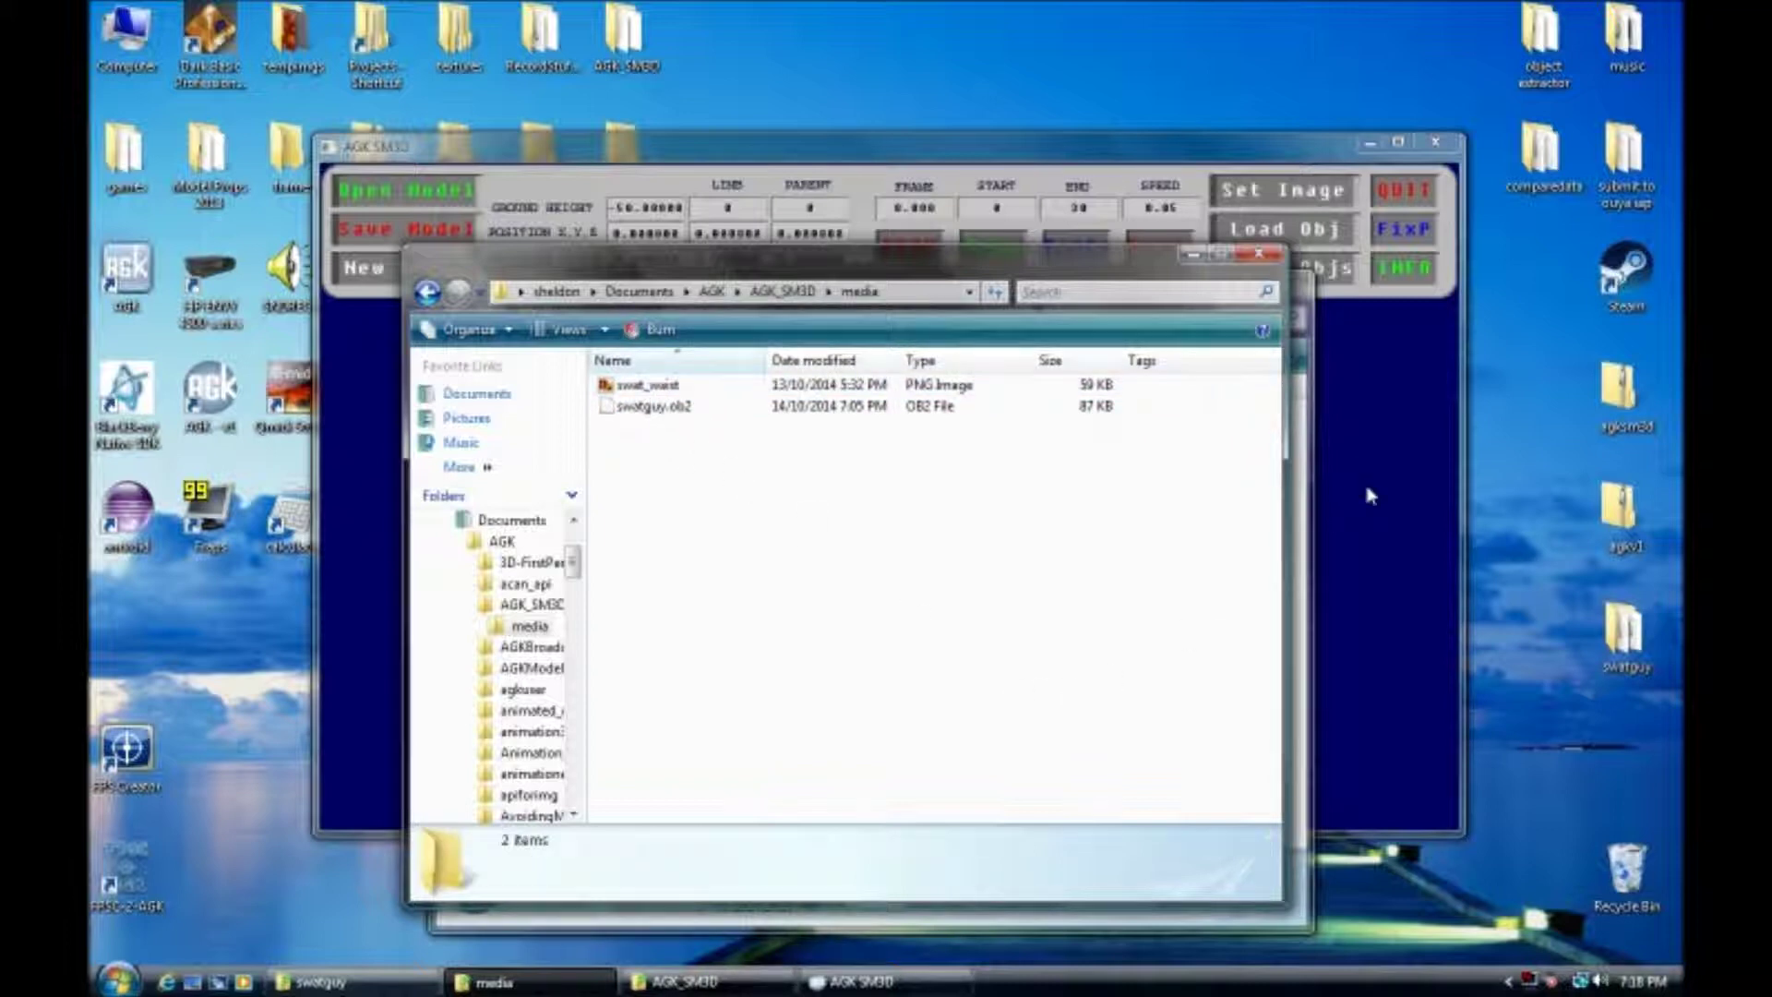
Return to AGK SM3D, load swatguy.ob2, and check the media folder for the model's OBJ files before closing that folder
click(1365, 488)
click(427, 202)
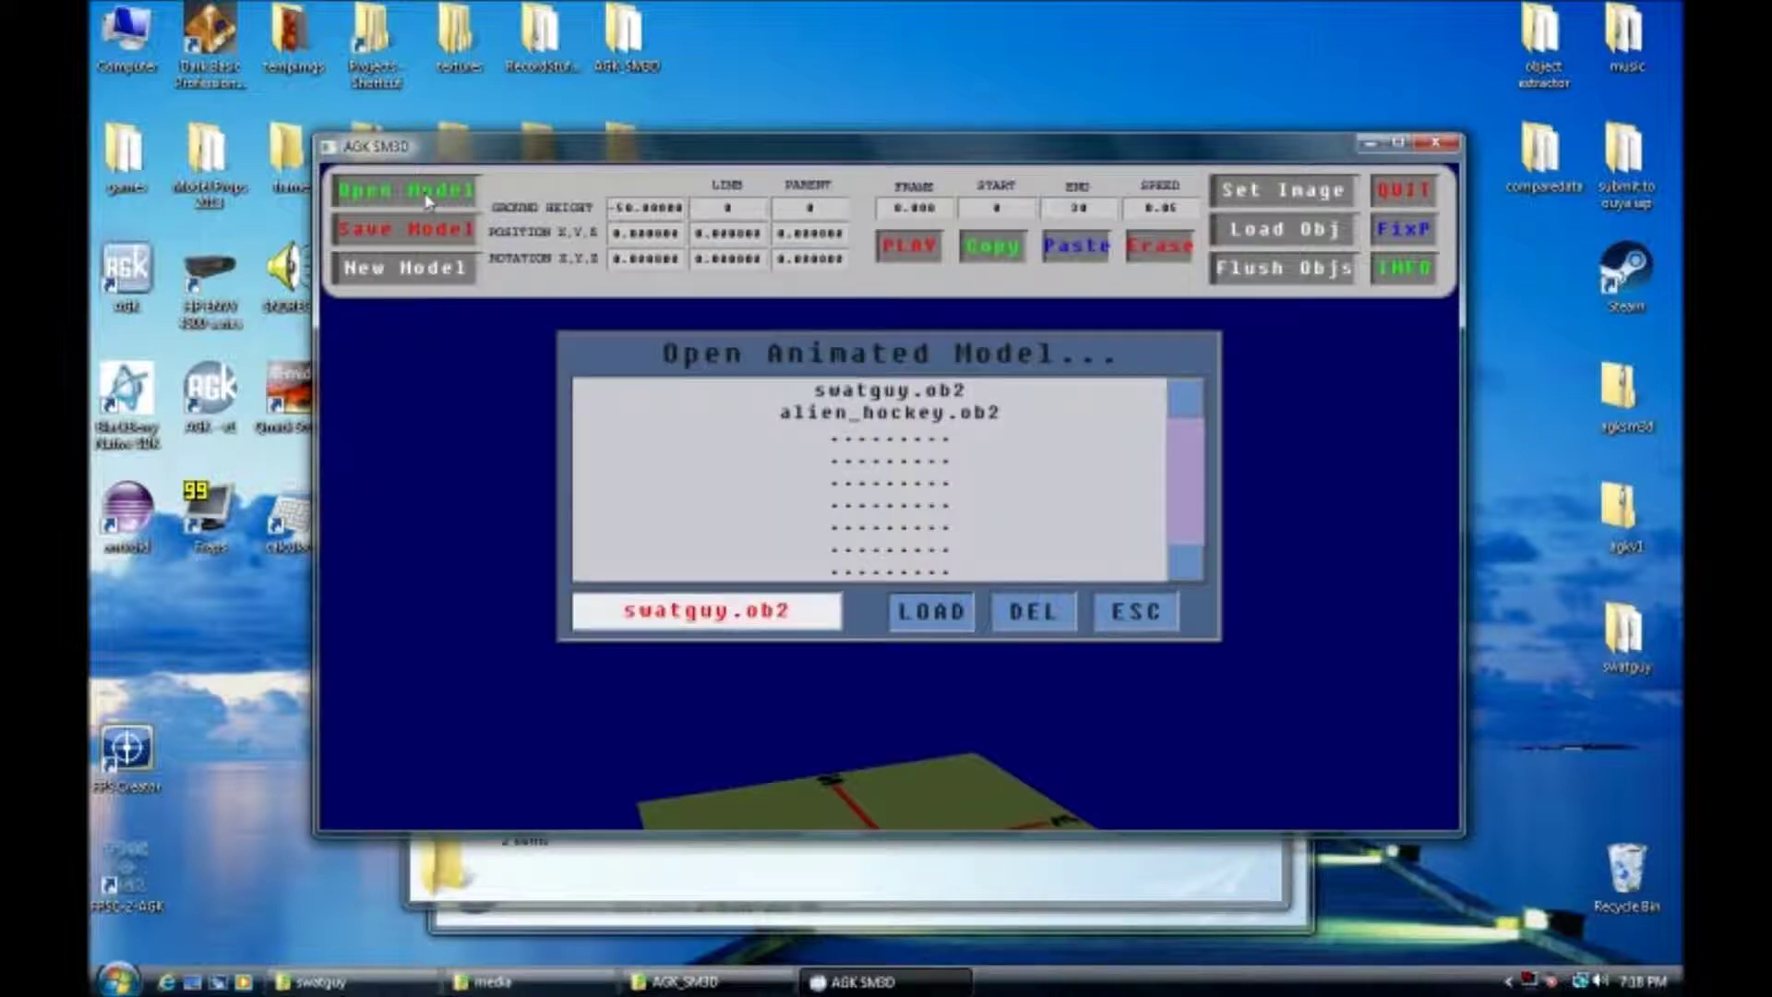
click(932, 612)
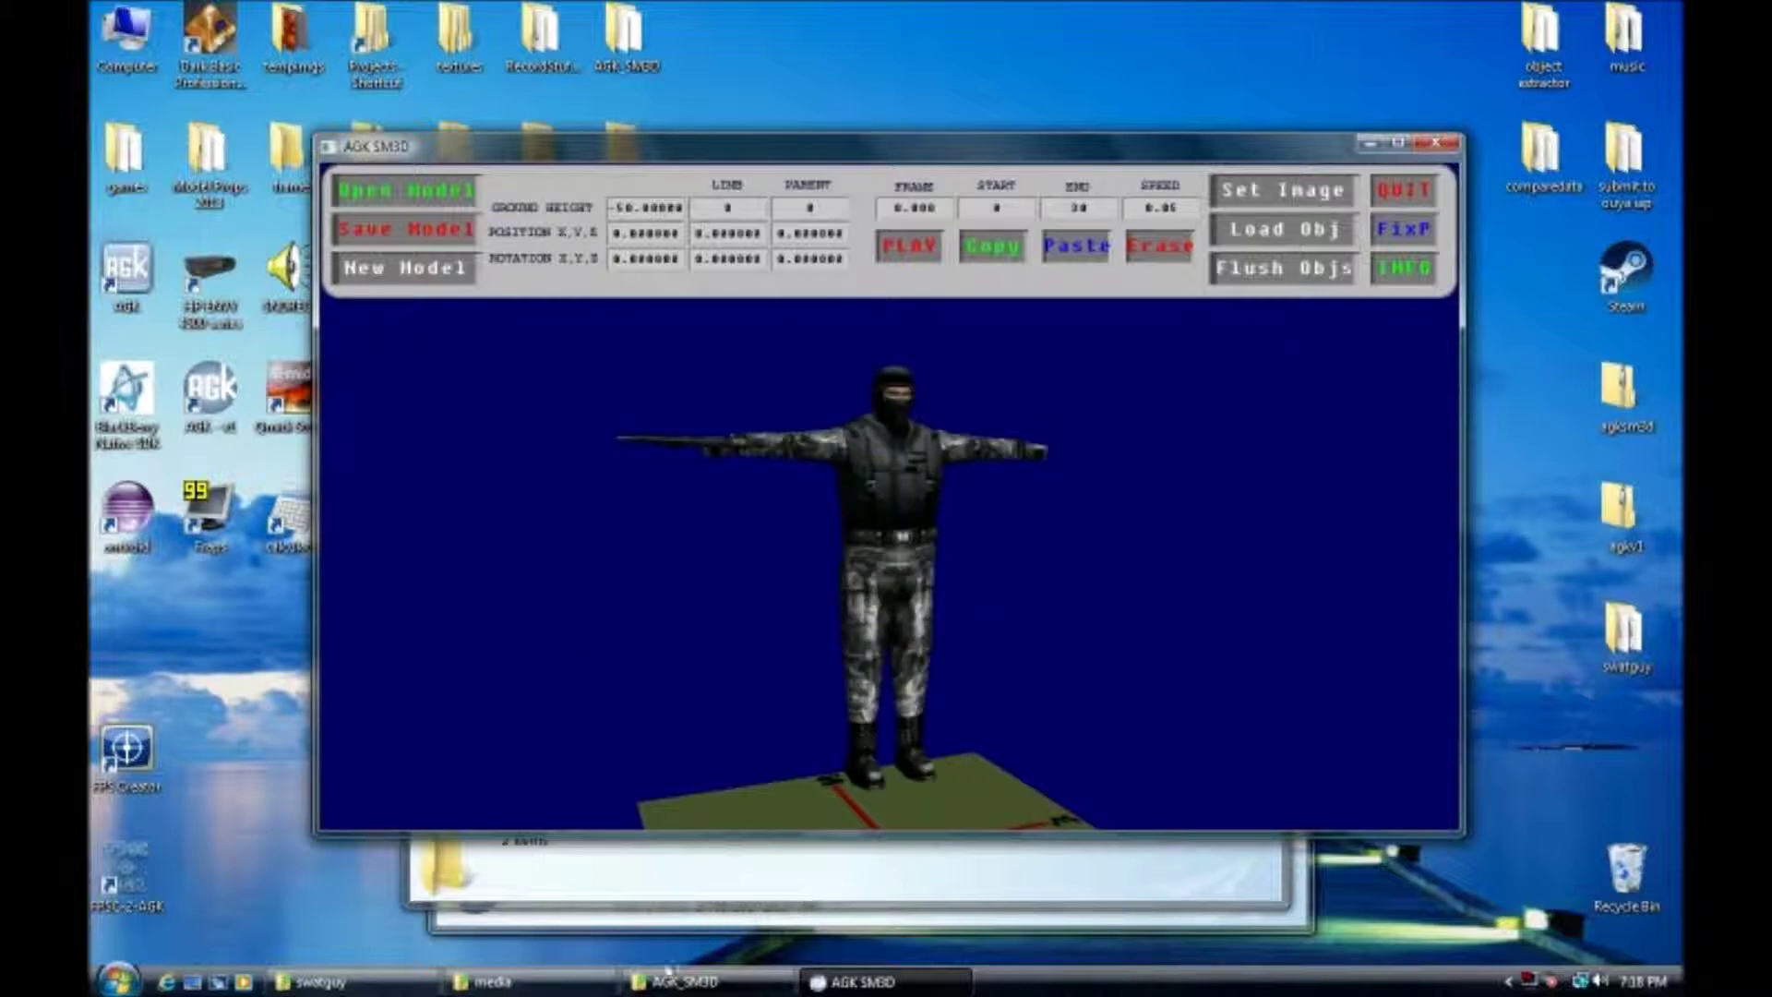
click(494, 981)
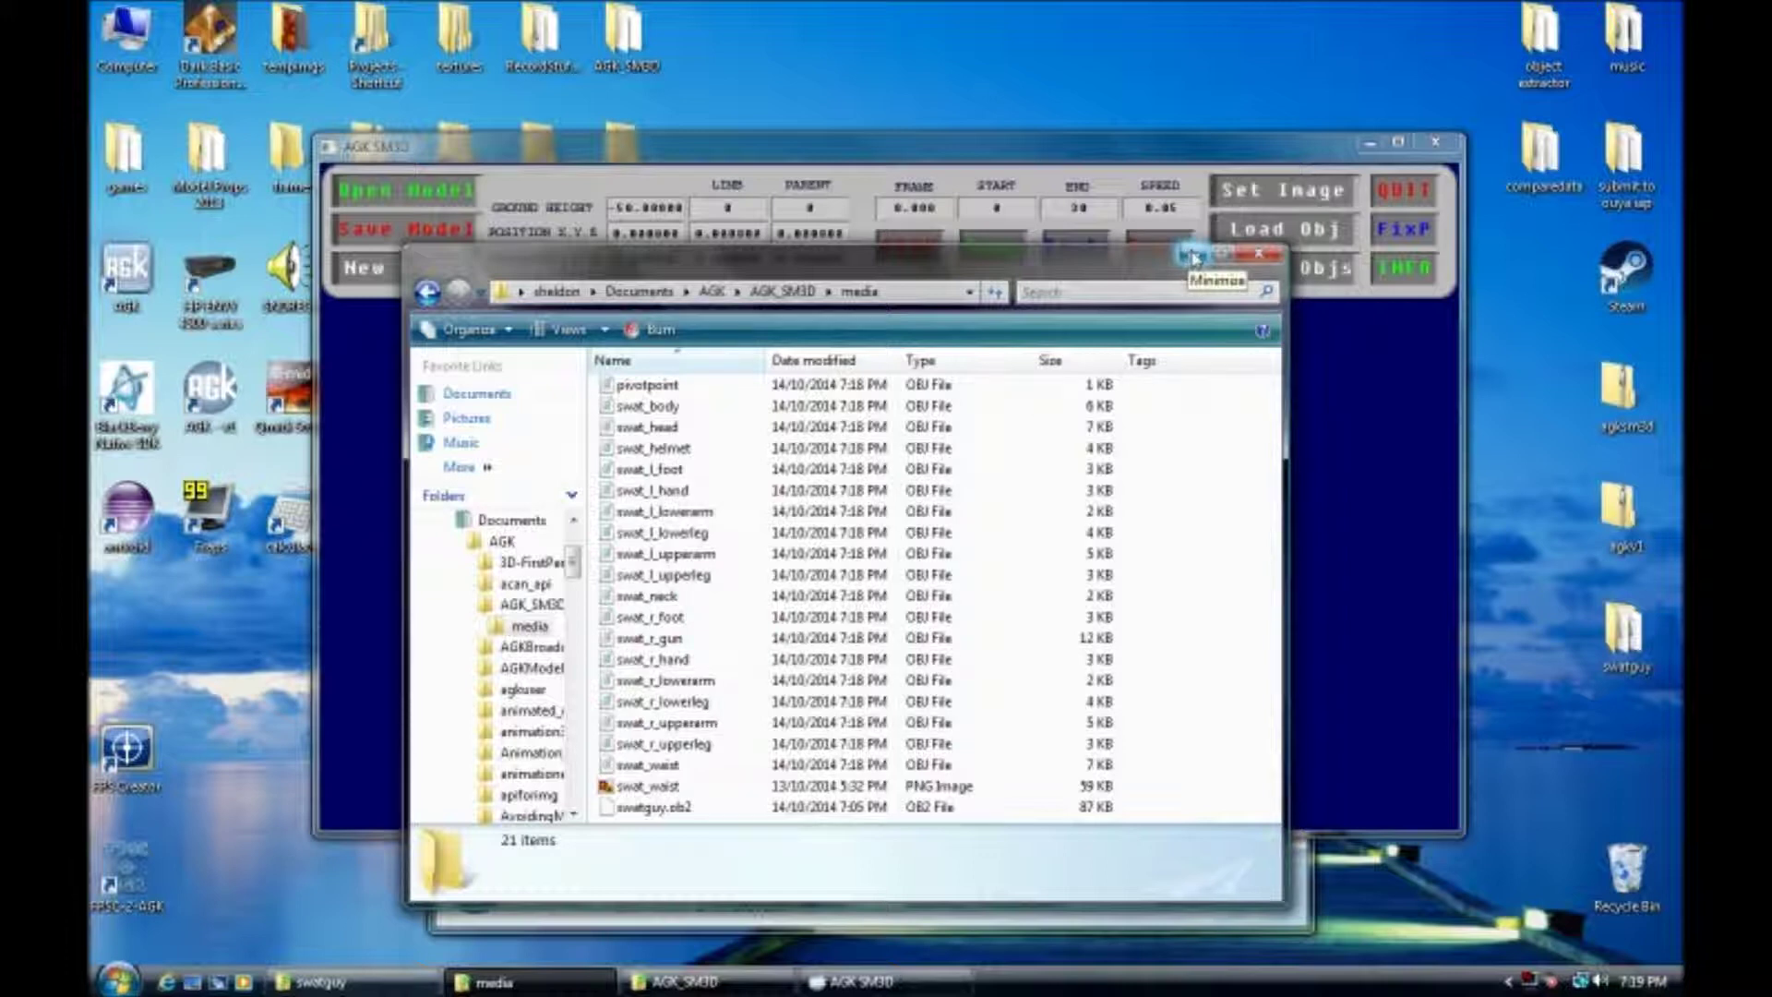
click(1259, 258)
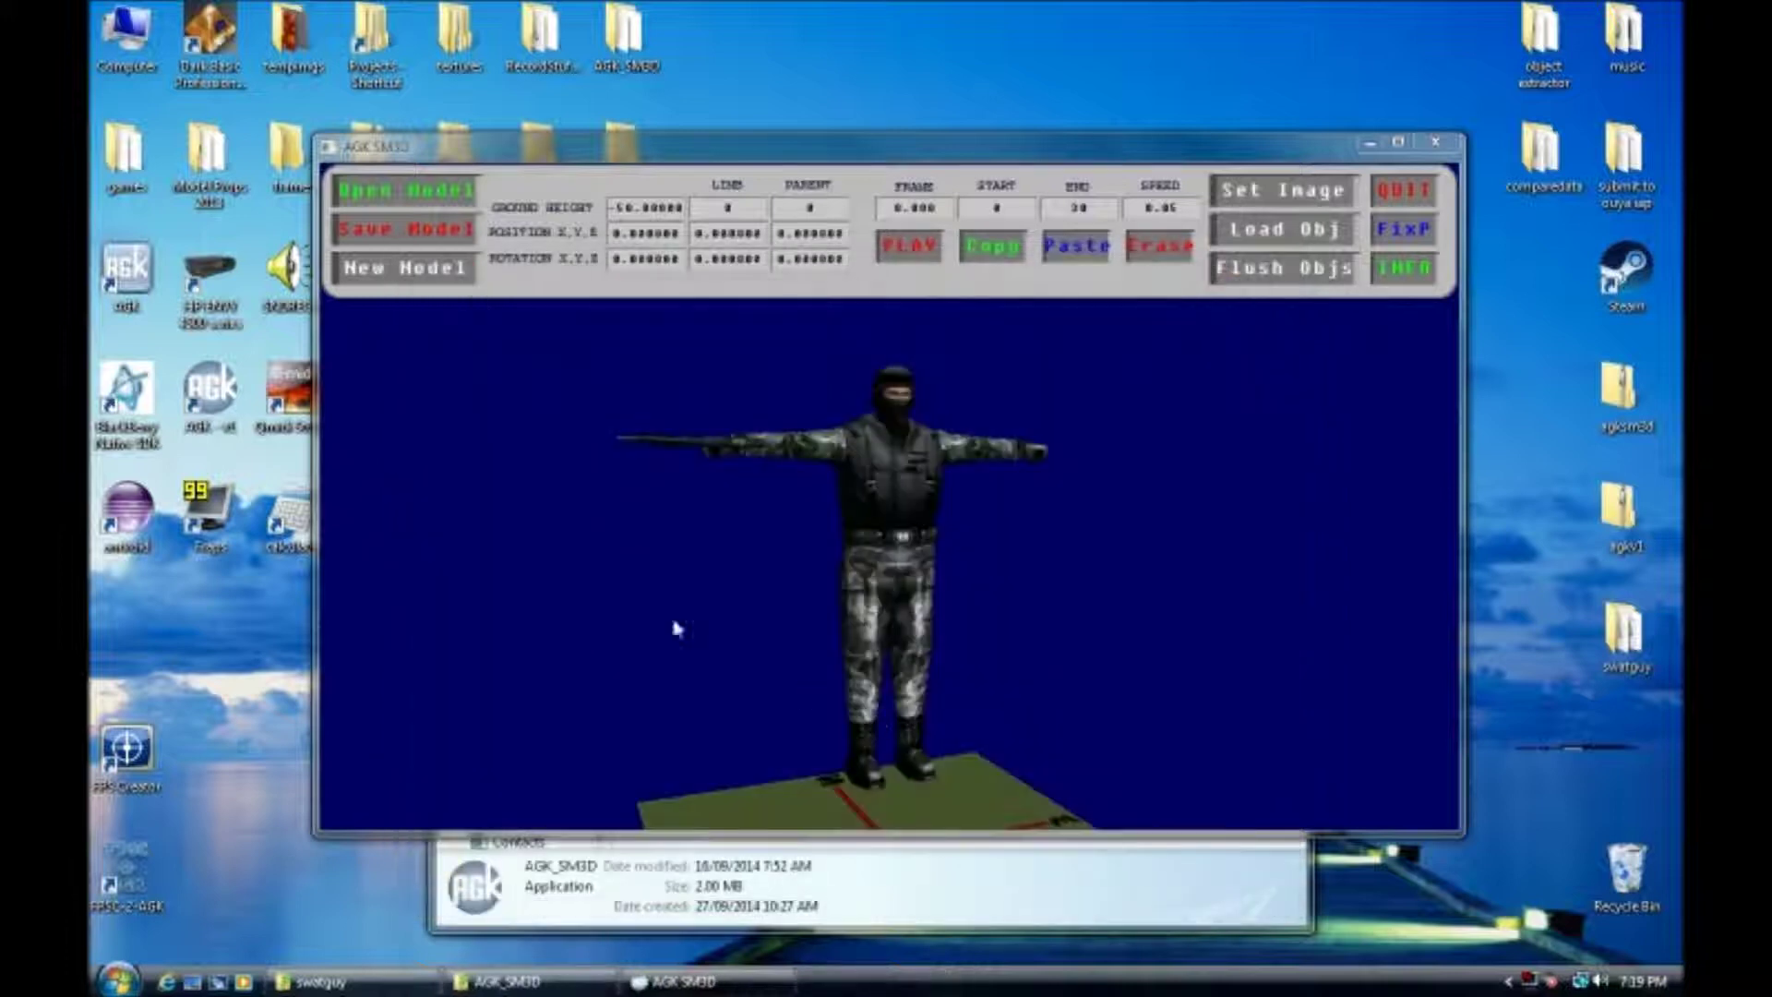
Raise the ground plane under the model by setting the ground height to about -35
click(646, 208)
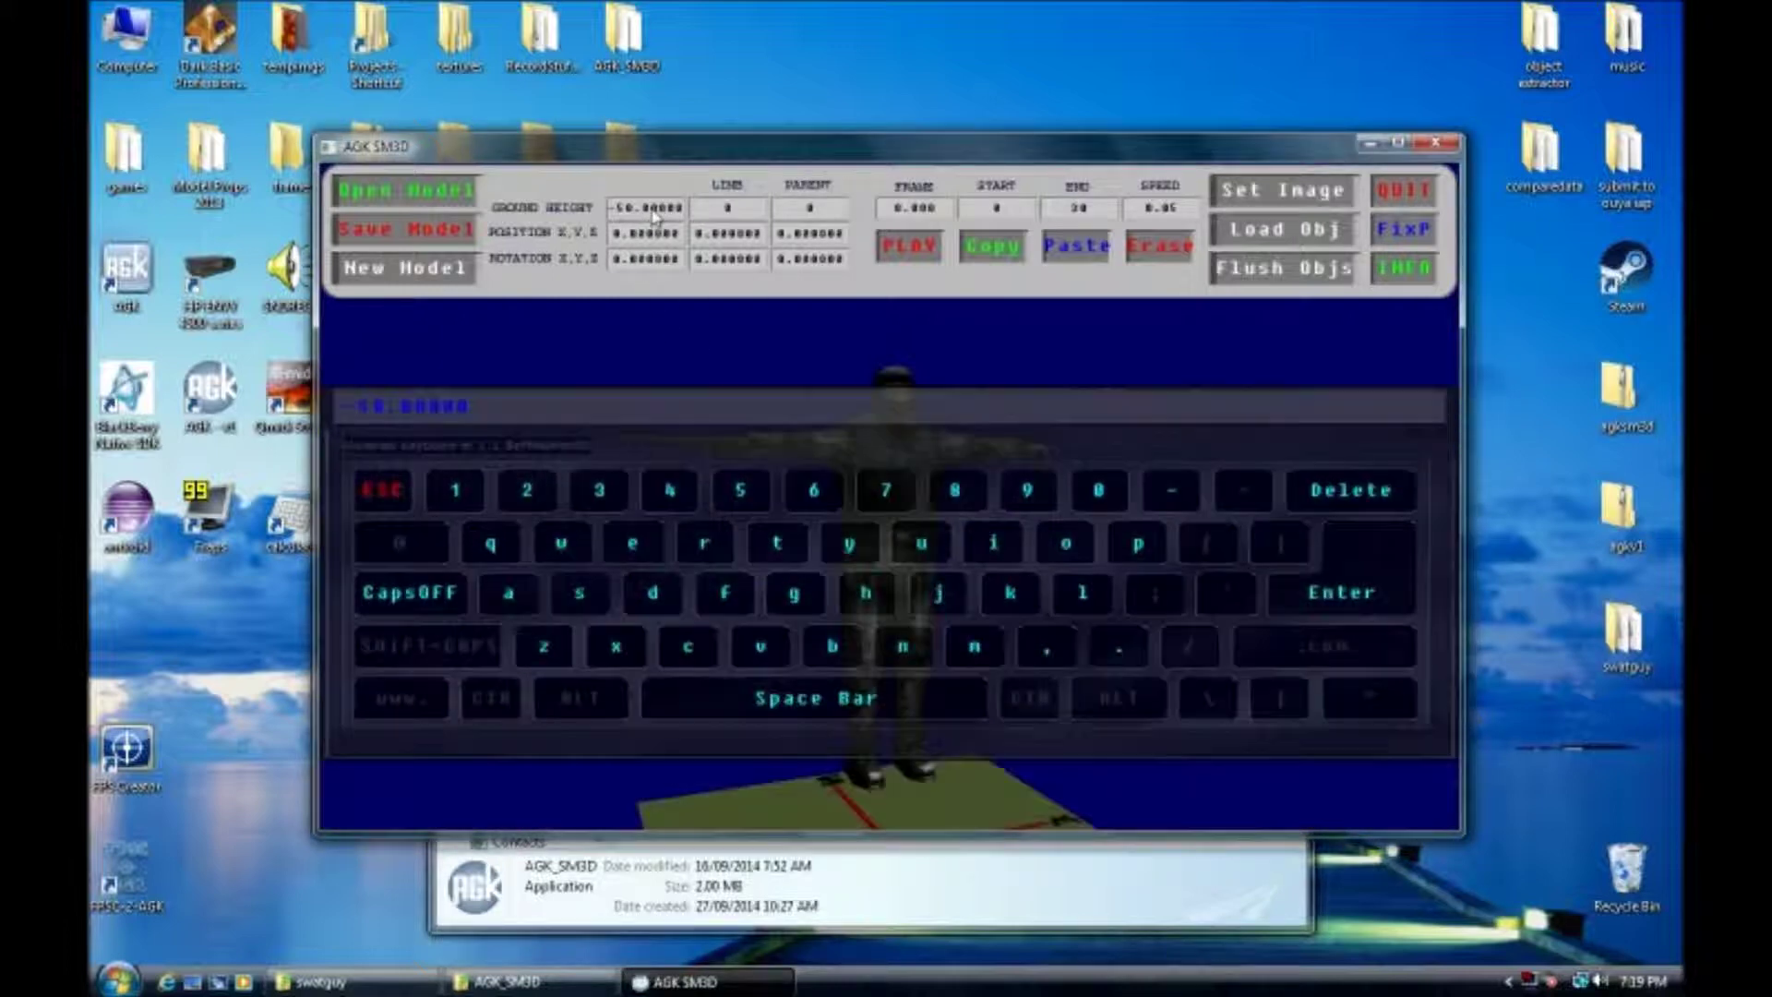
key(BackSpace)
key(BackSpace)
key(Escape)
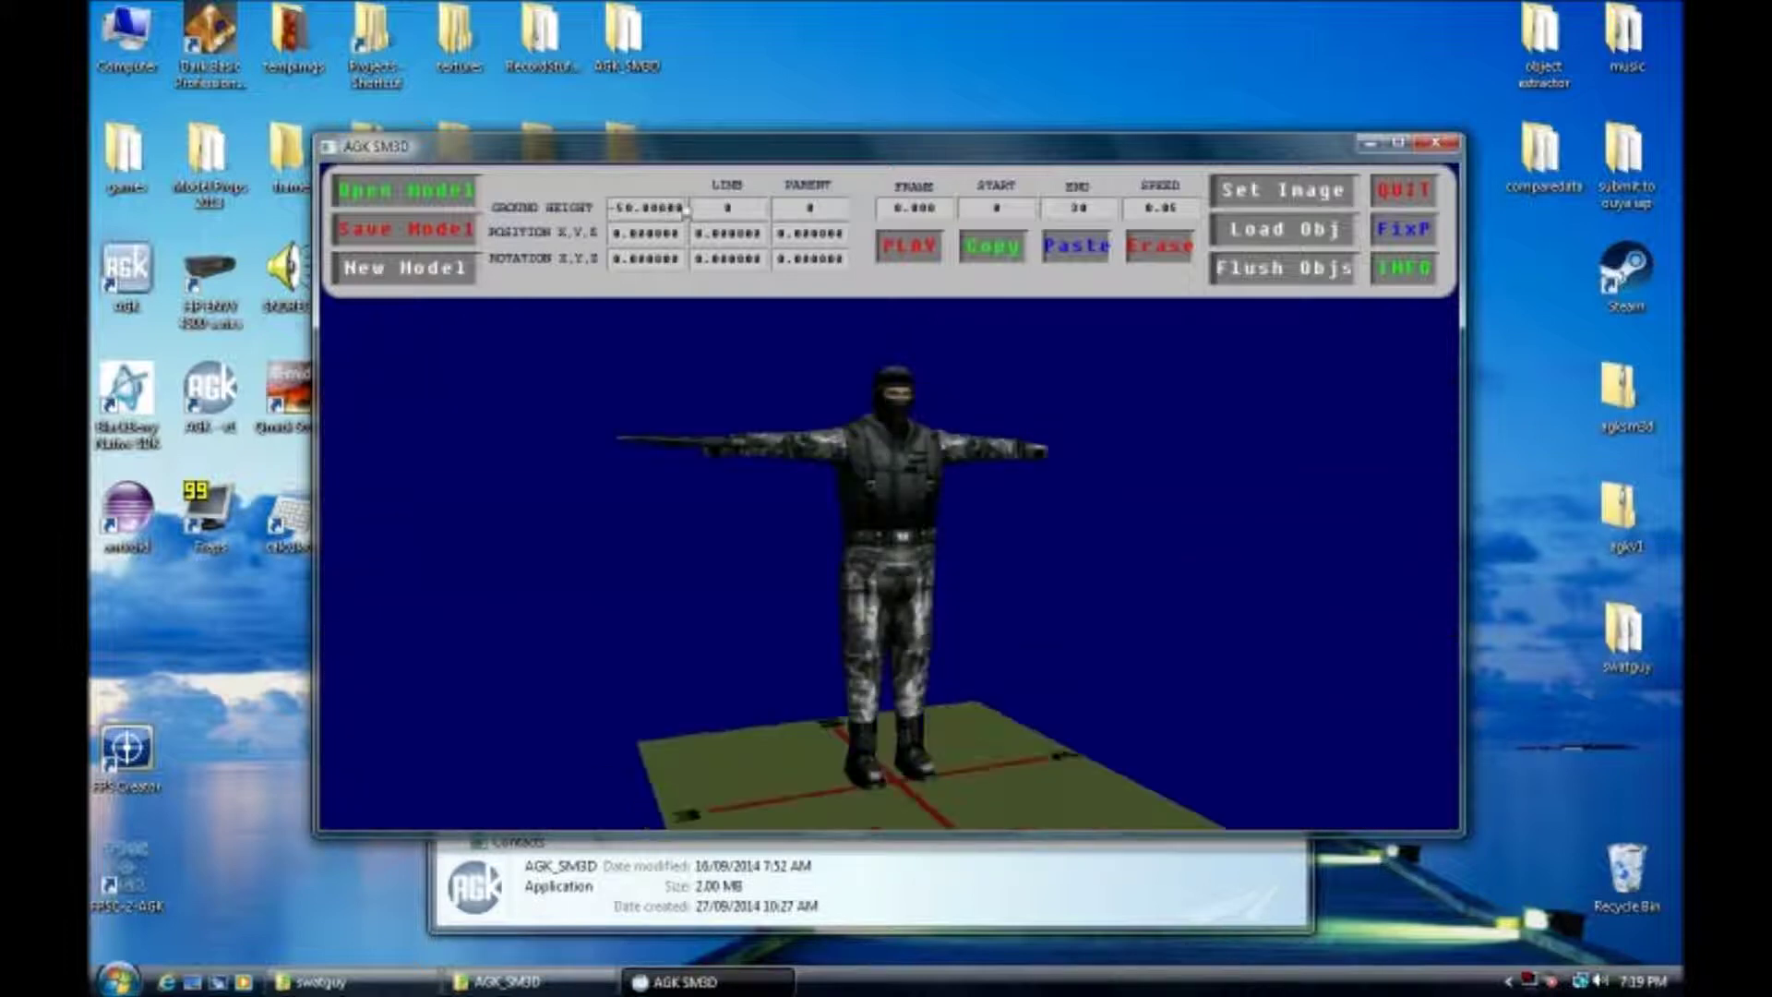
Orbit the camera around the soldier to examine it from the side and above, ending on a front view
middle_drag(1012, 557, 889, 498)
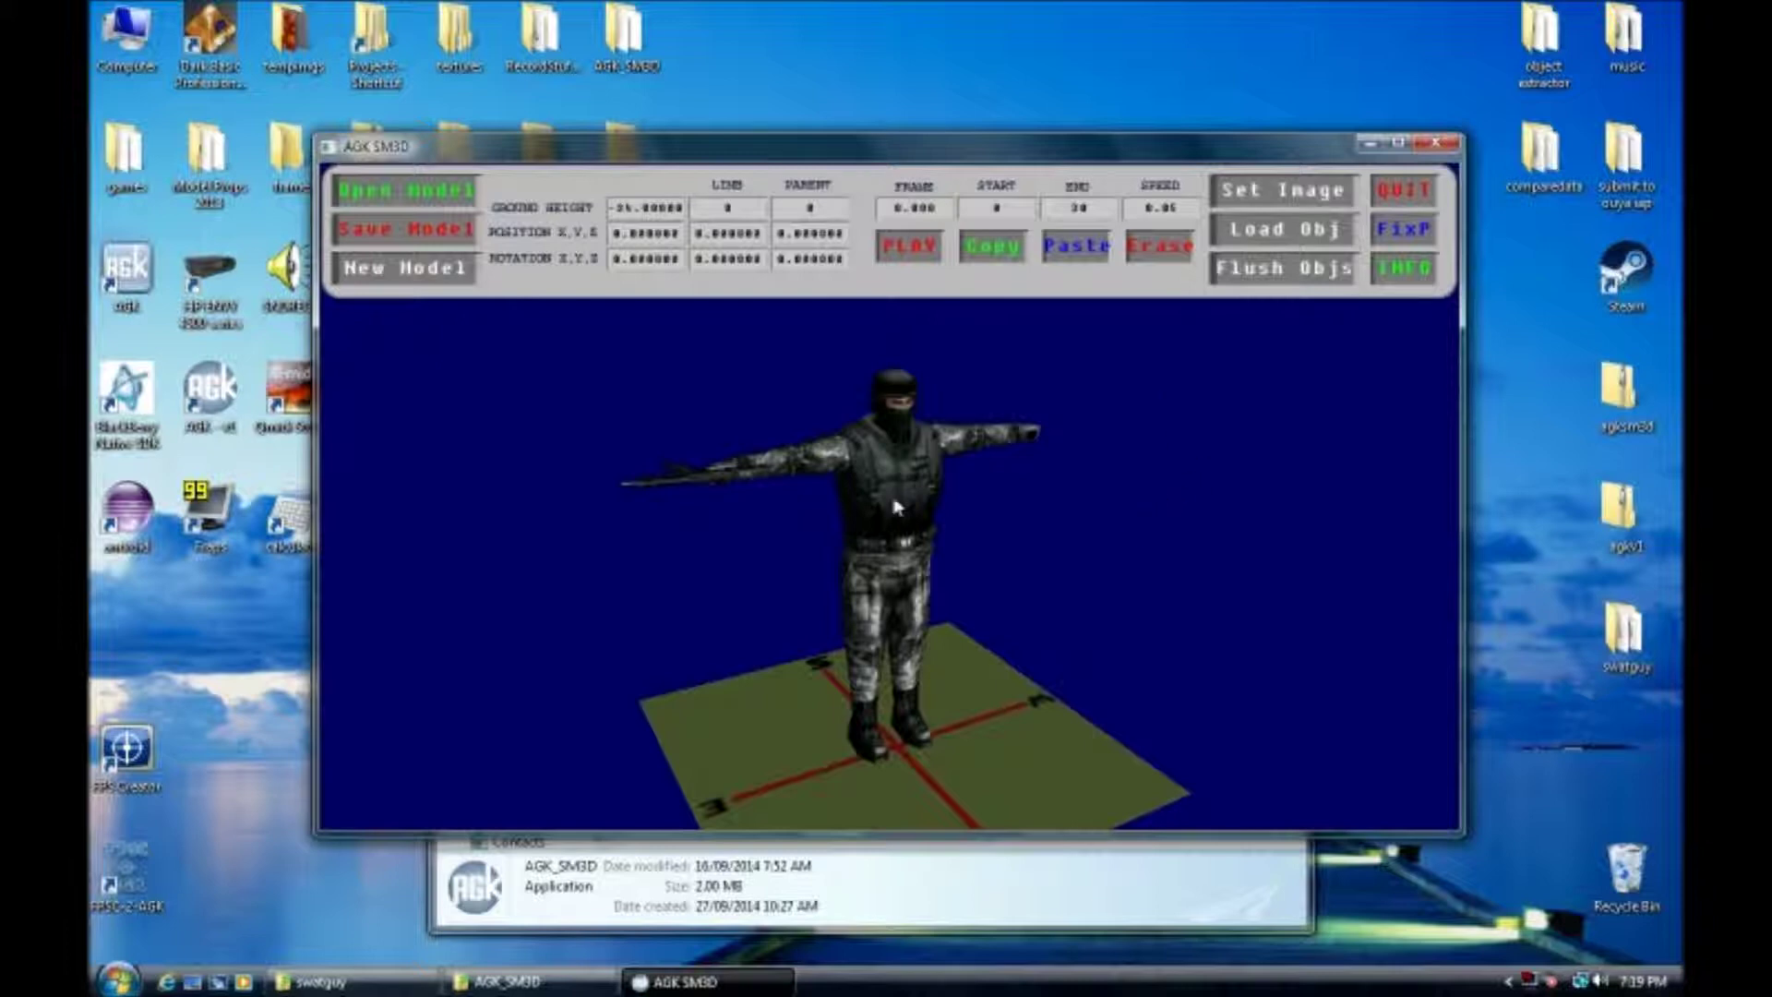
right_drag(891, 501, 885, 501)
drag(886, 506, 759, 789)
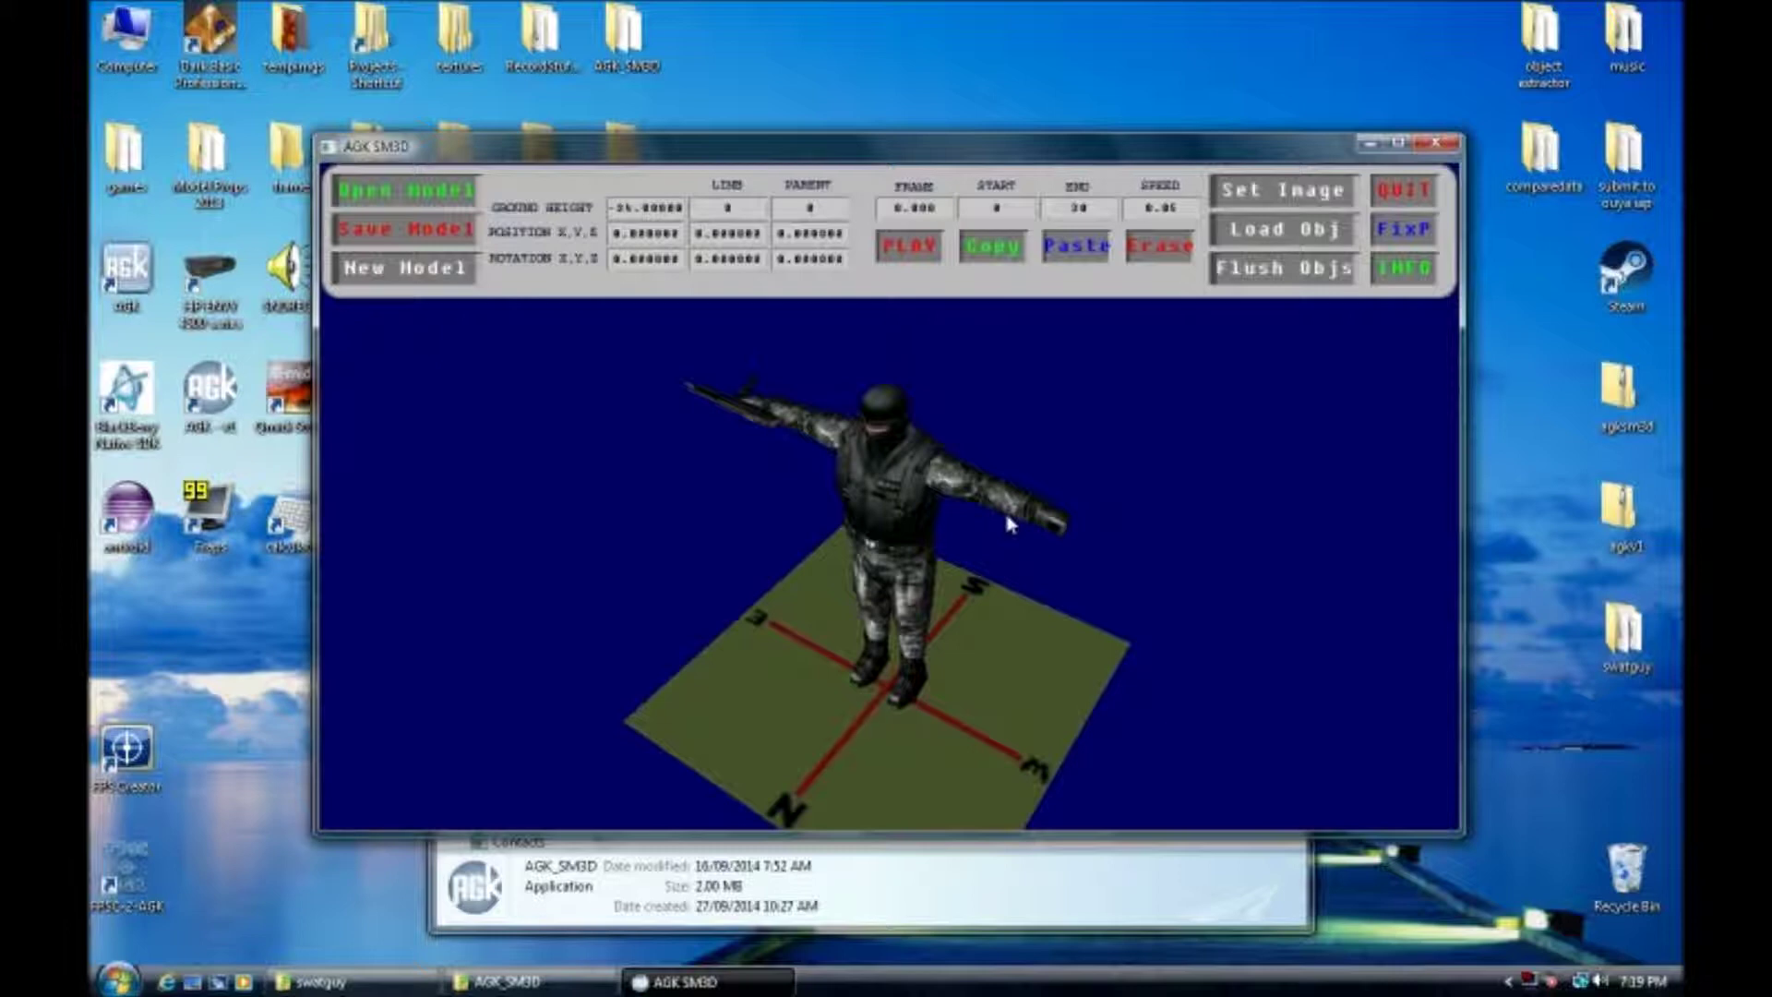
middle_drag(888, 498, 889, 497)
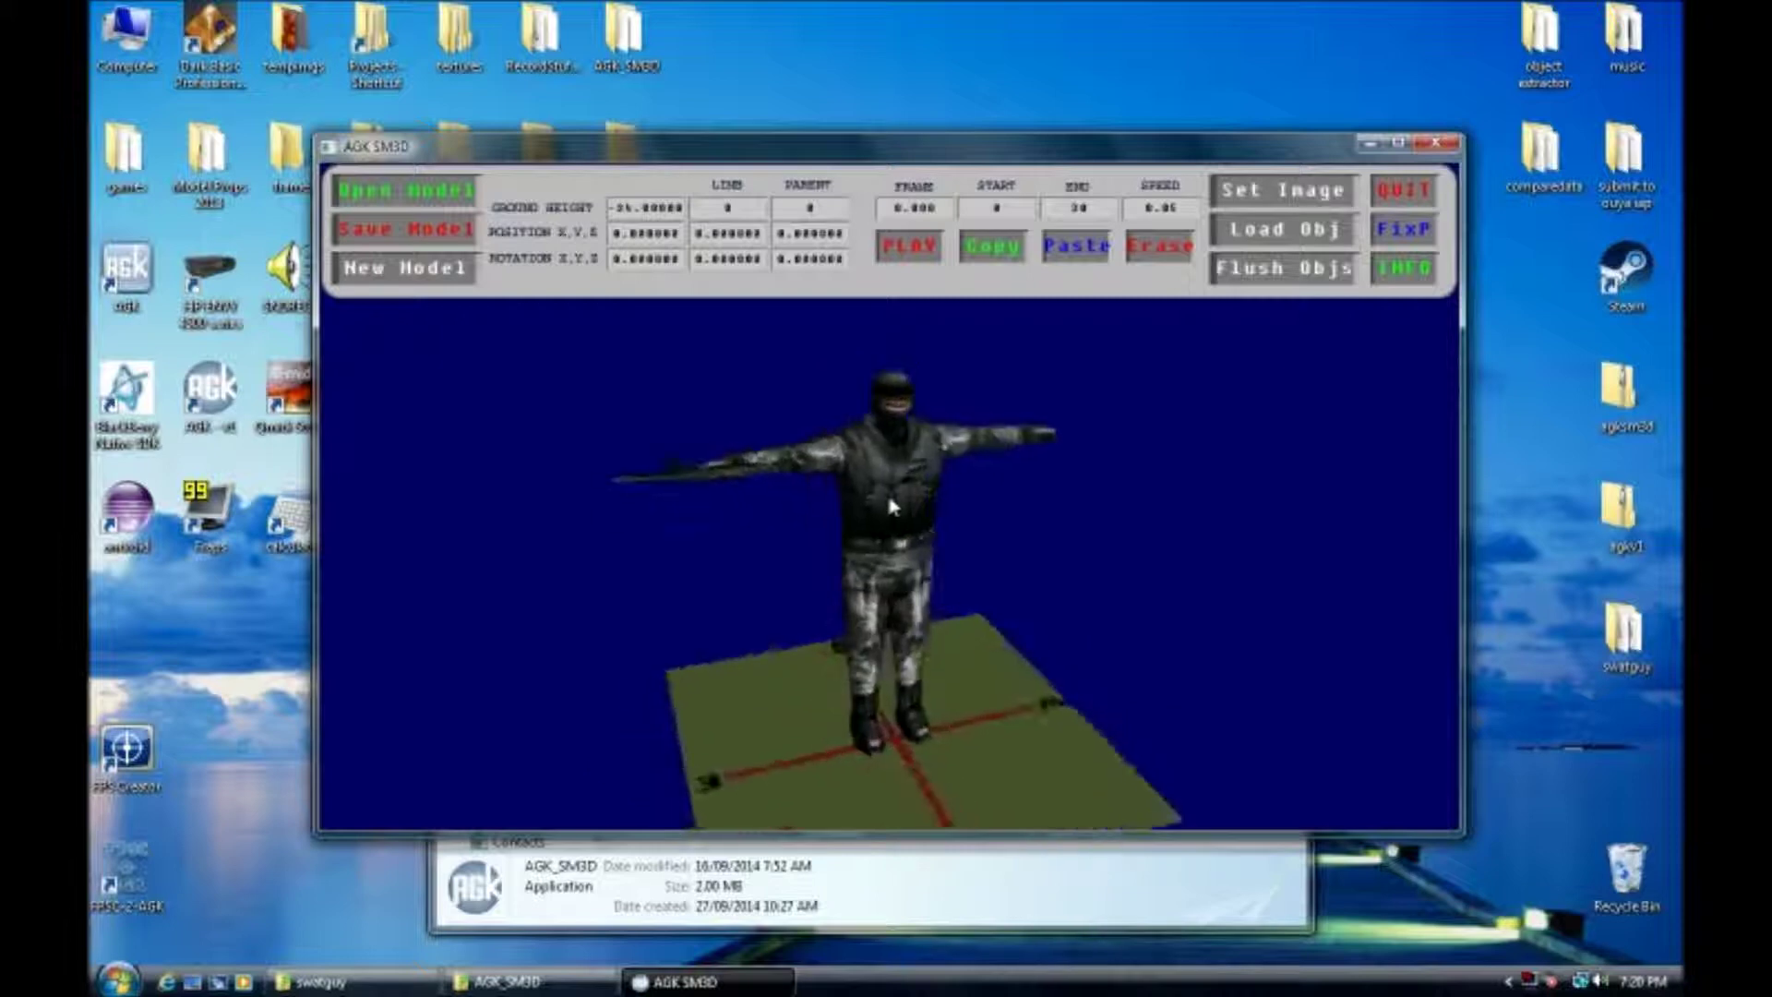
key(Left)
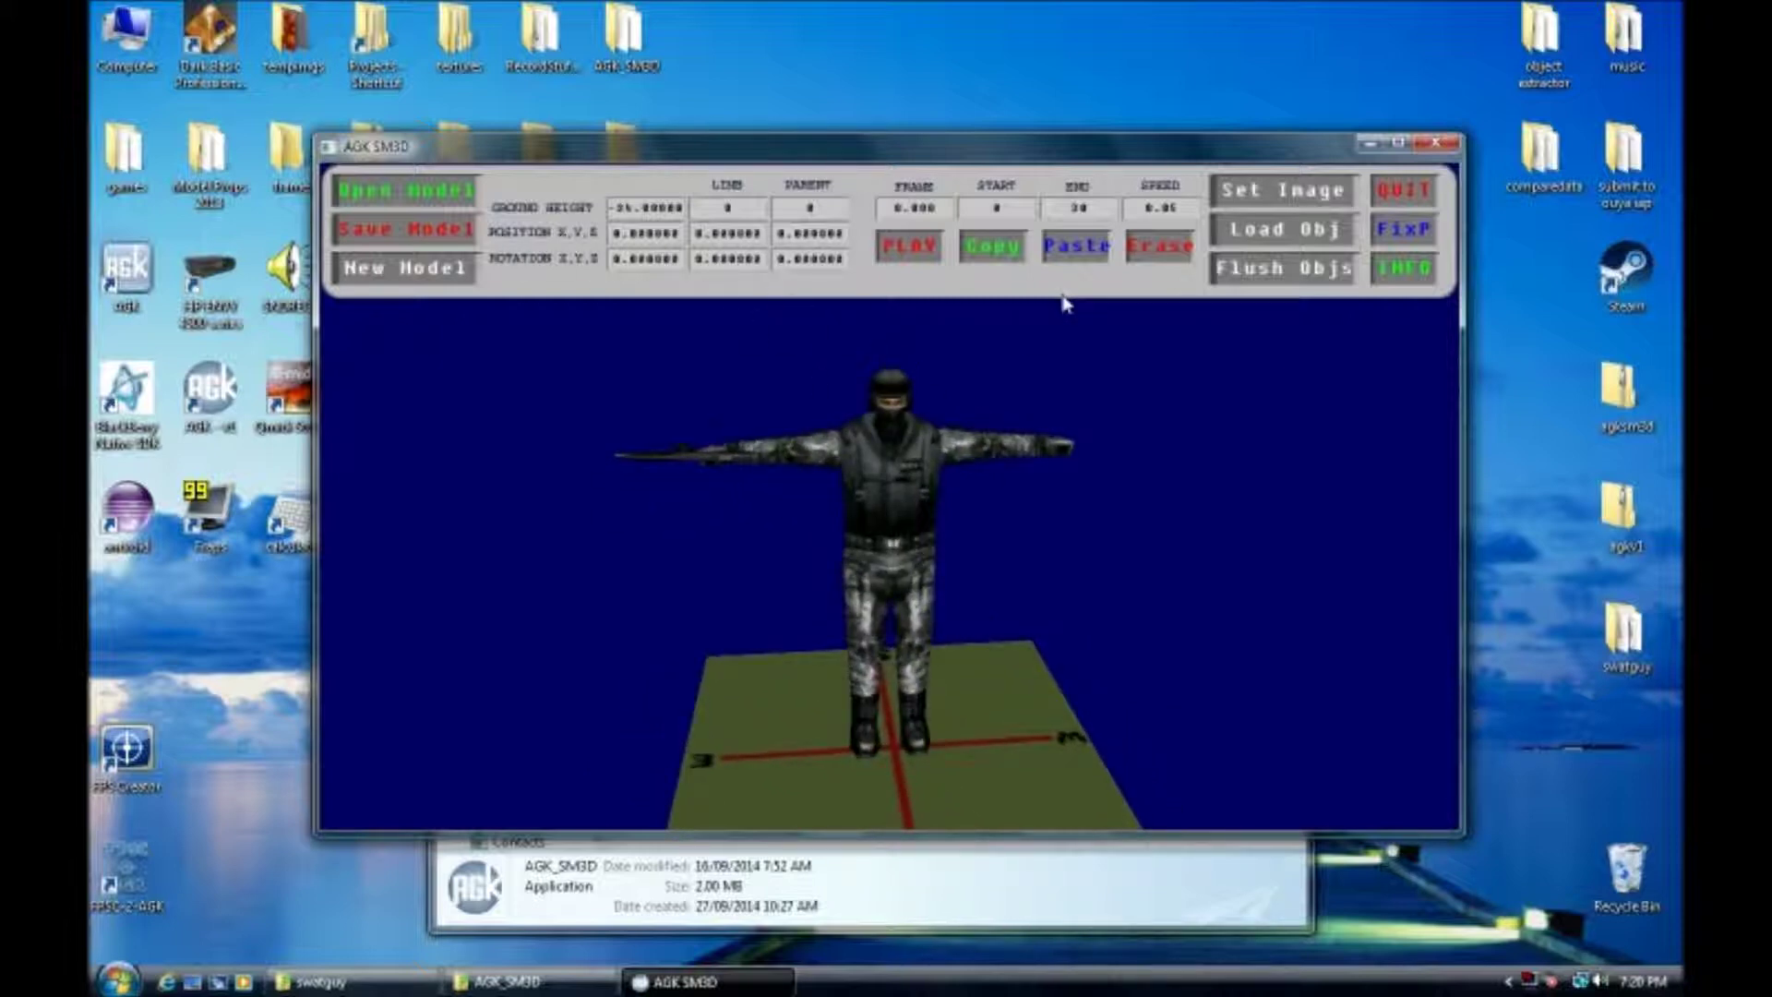
key(Up)
key(Up)
Select the waist, body and neck in turn to examine their limb and parent numbers, ending on the body
click(907, 583)
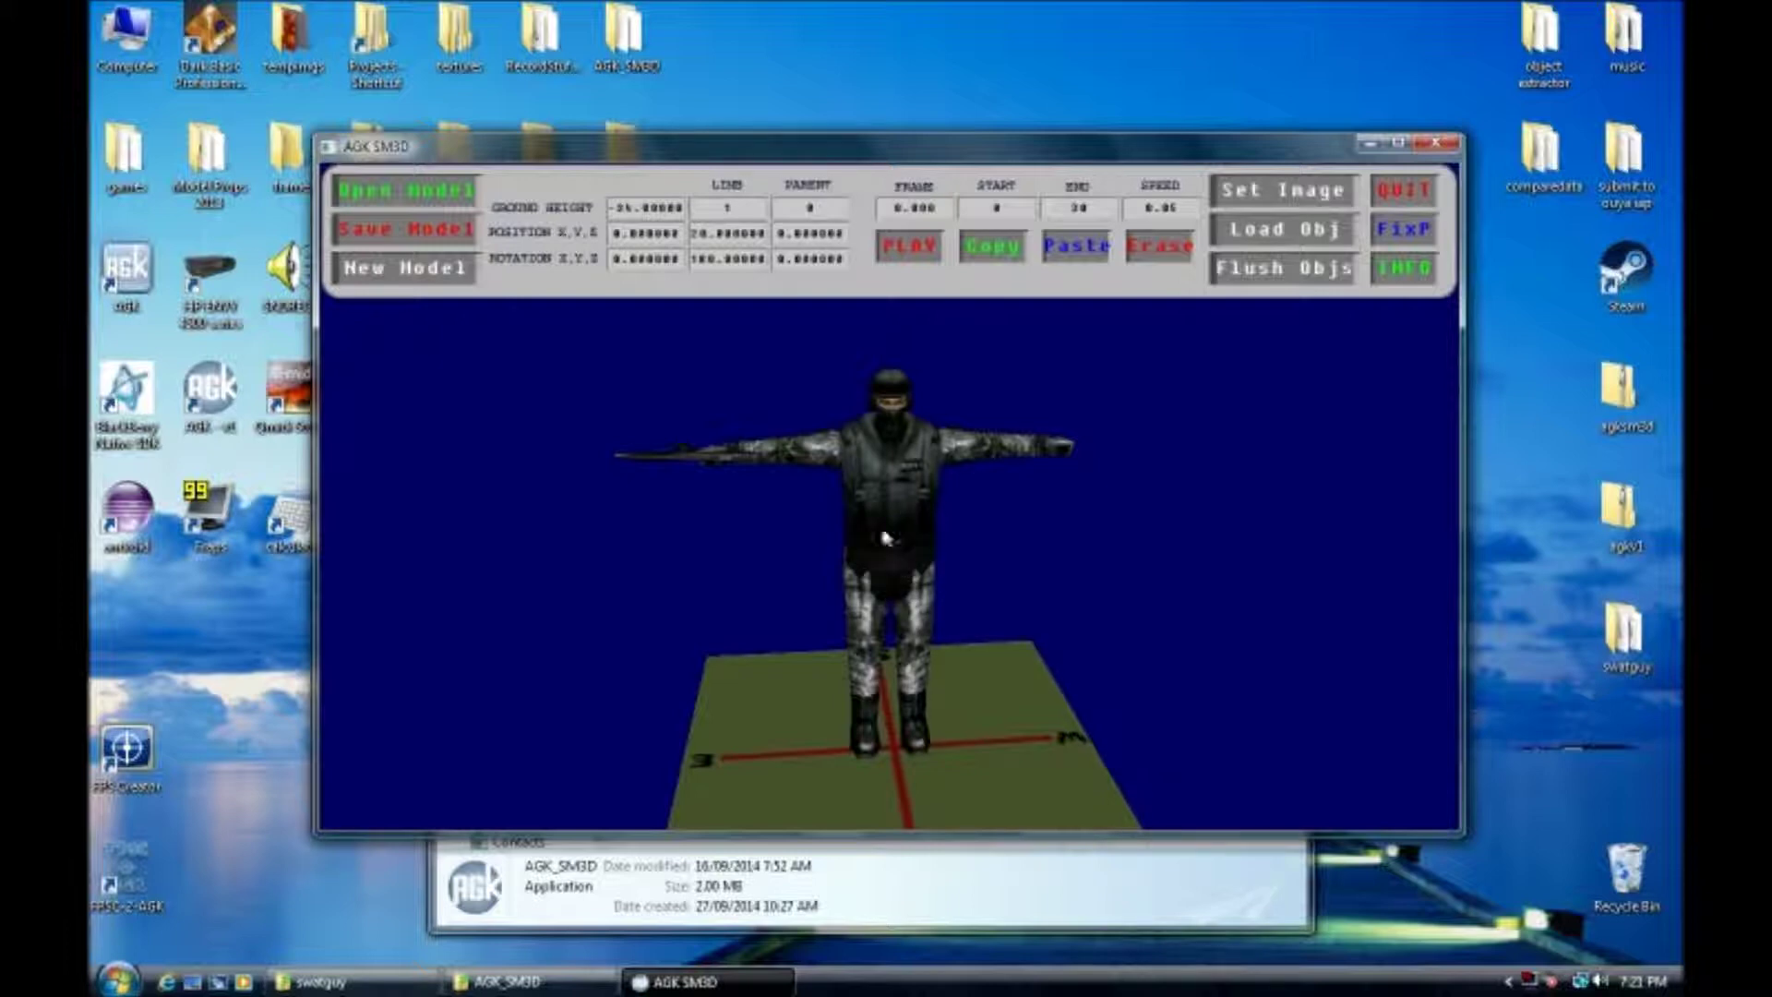
click(891, 476)
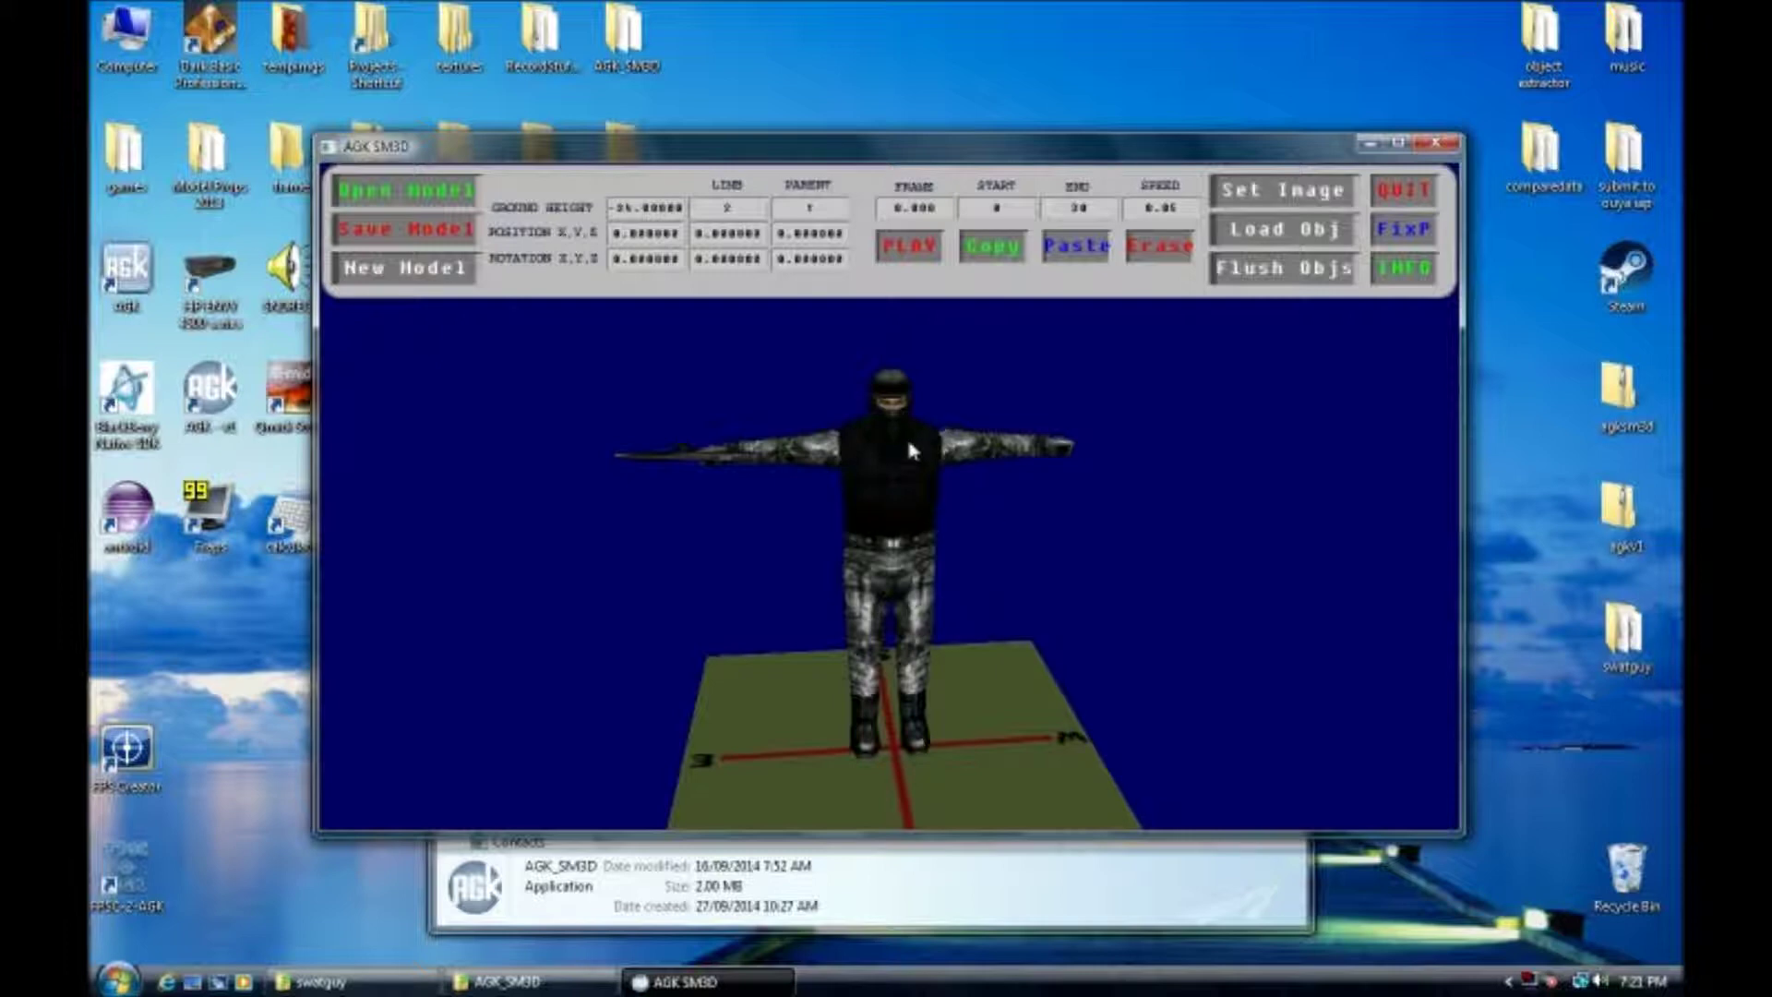
click(871, 416)
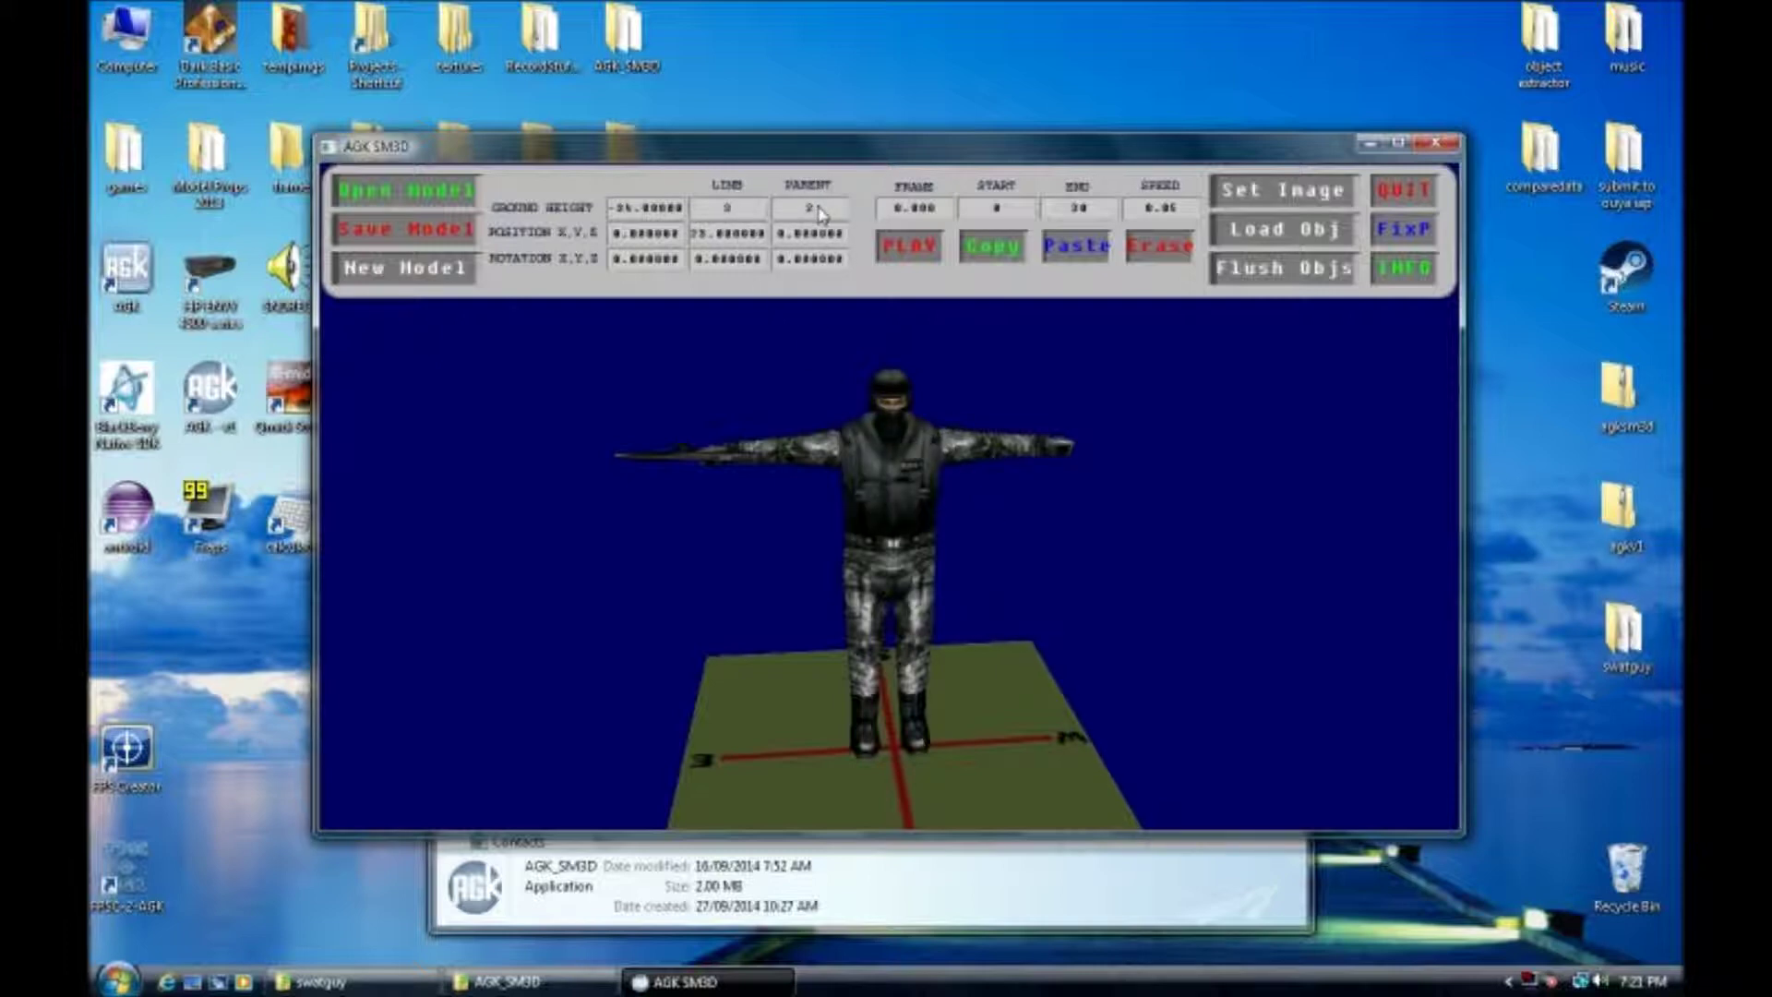
click(919, 430)
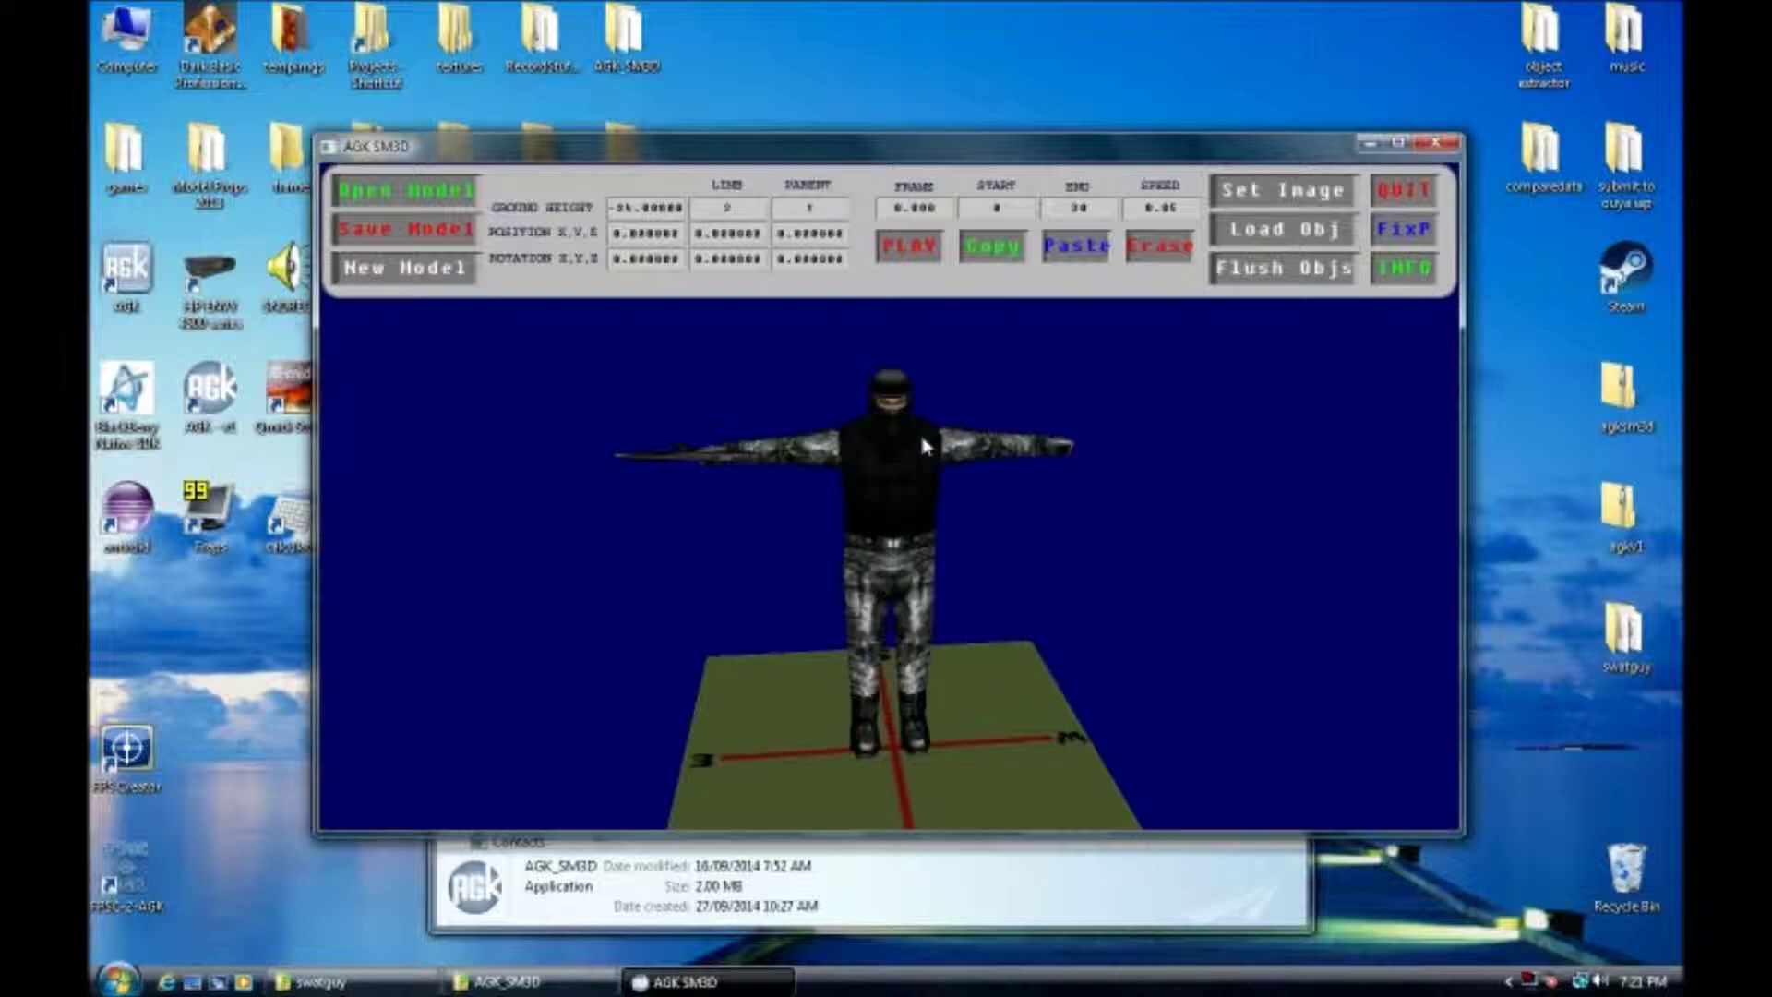
click(919, 504)
click(941, 432)
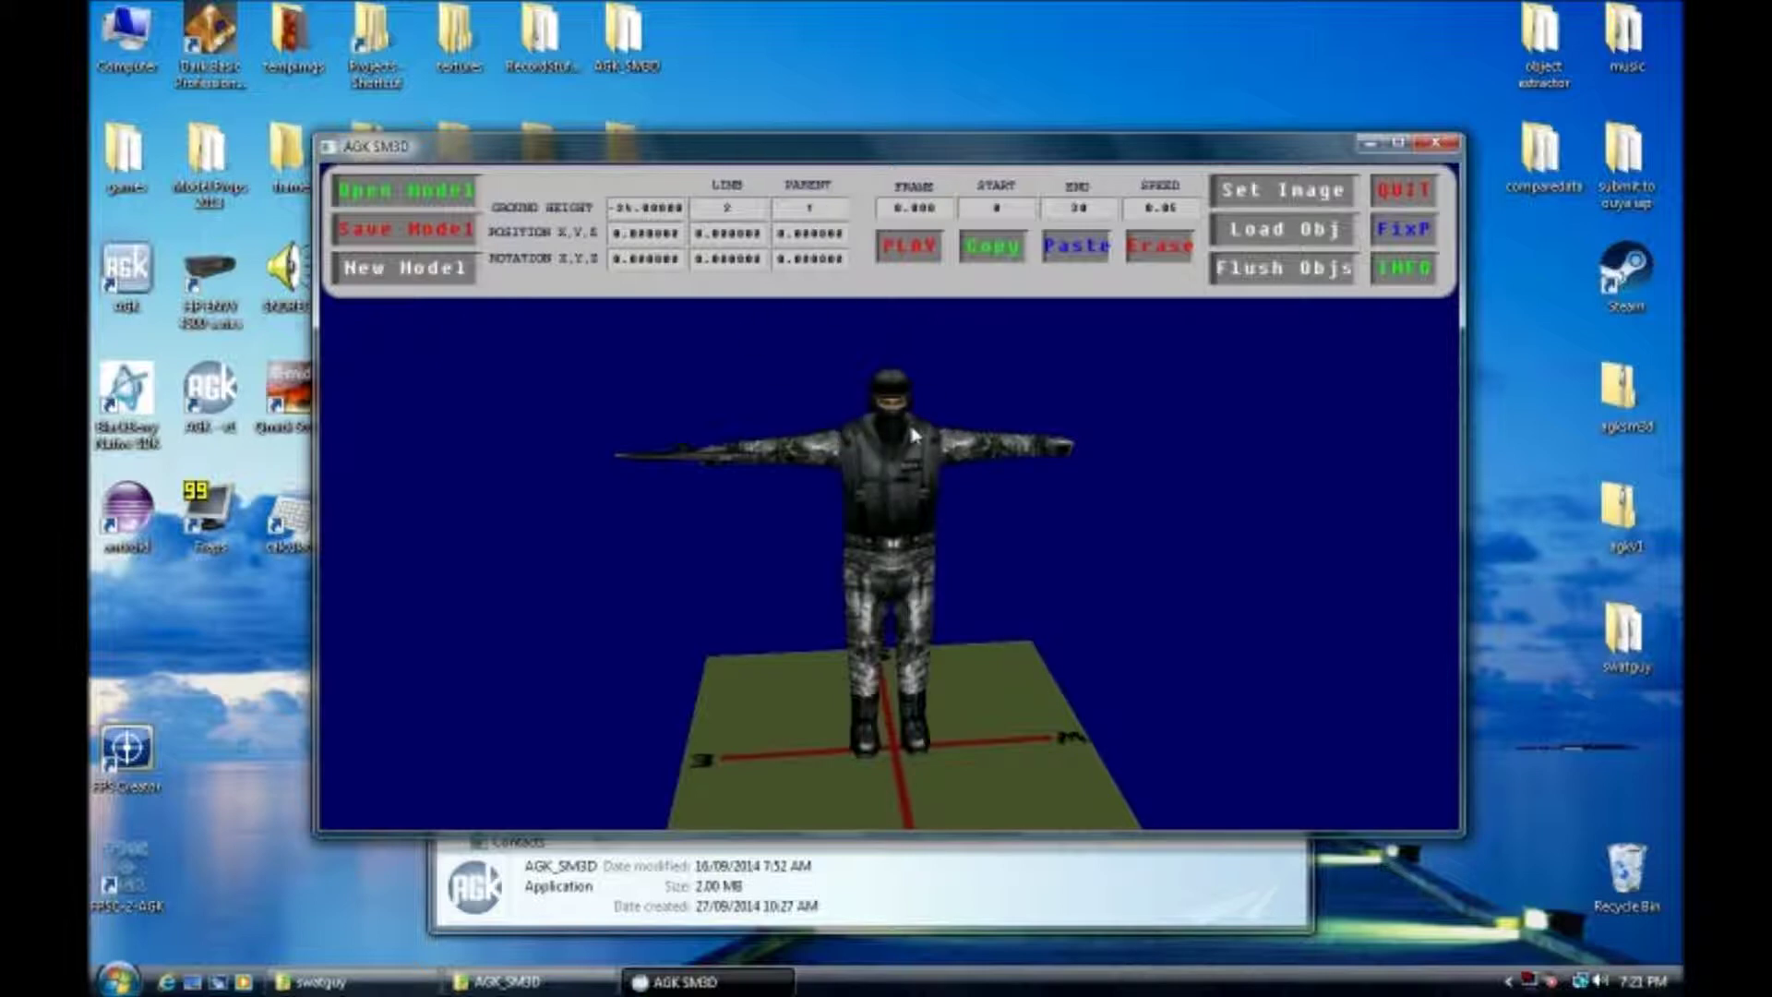
click(913, 435)
click(912, 434)
Turn and tilt the body, limb 2, setting its rotation to about 2 on Y and 18 on Z
click(740, 241)
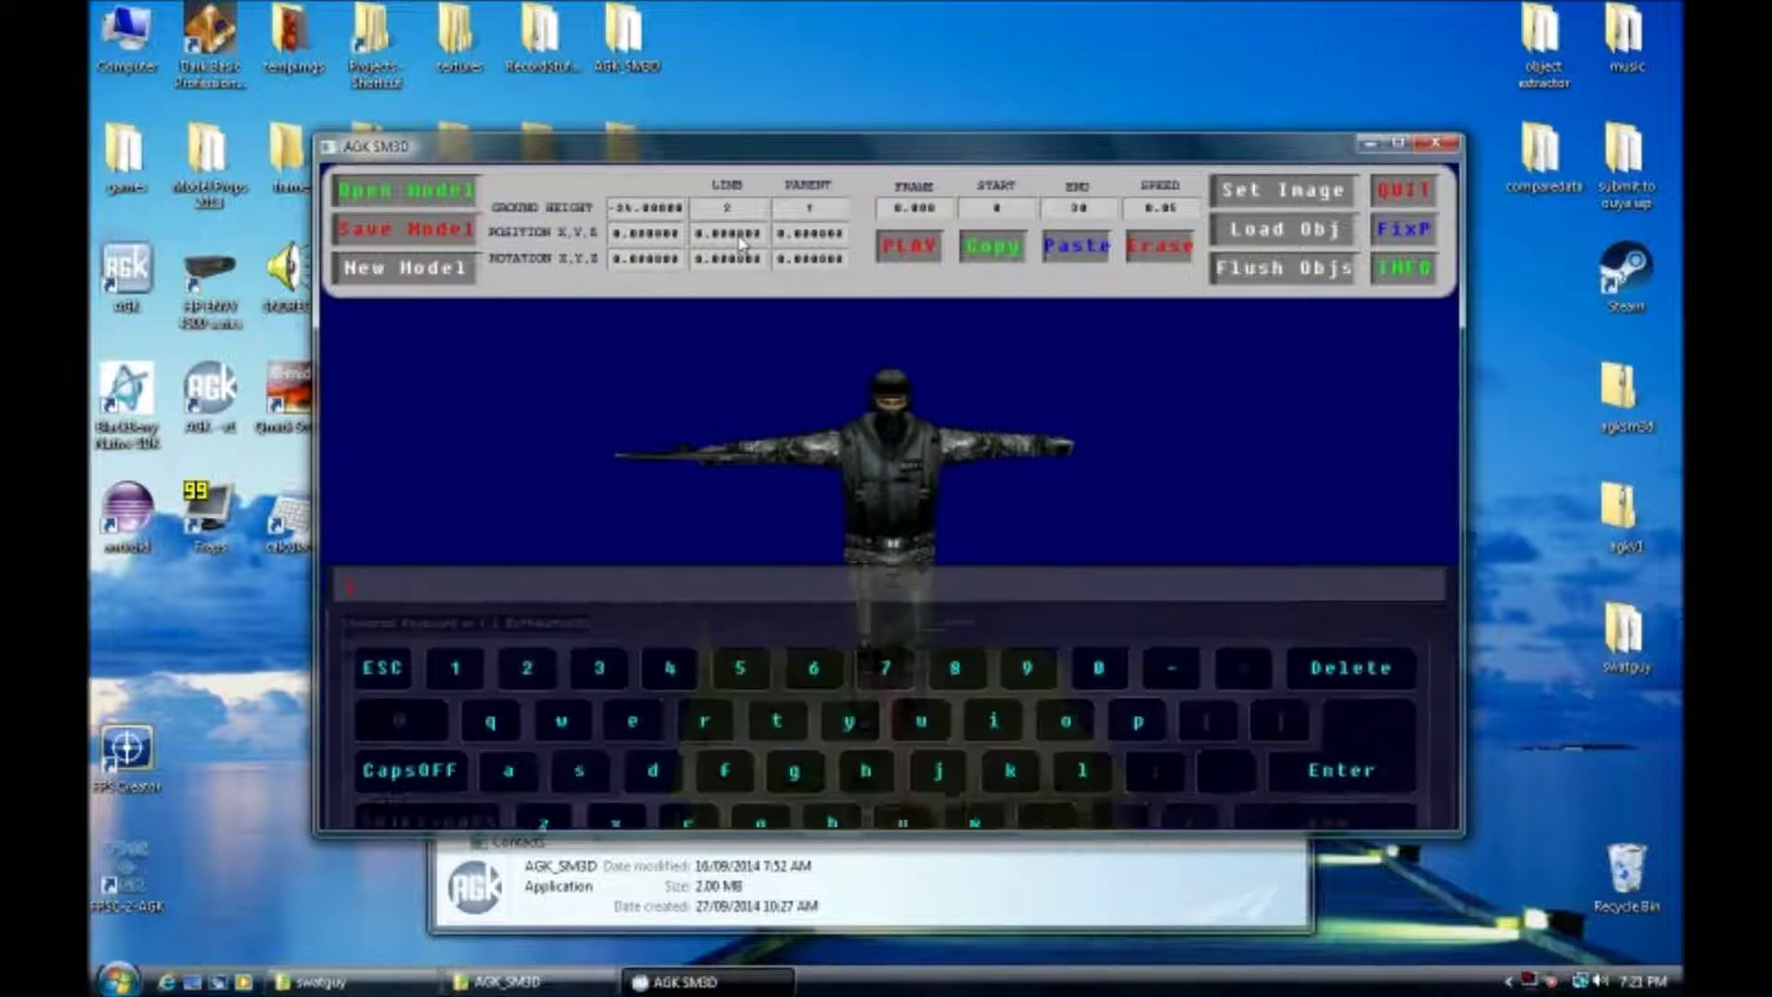
key(Escape)
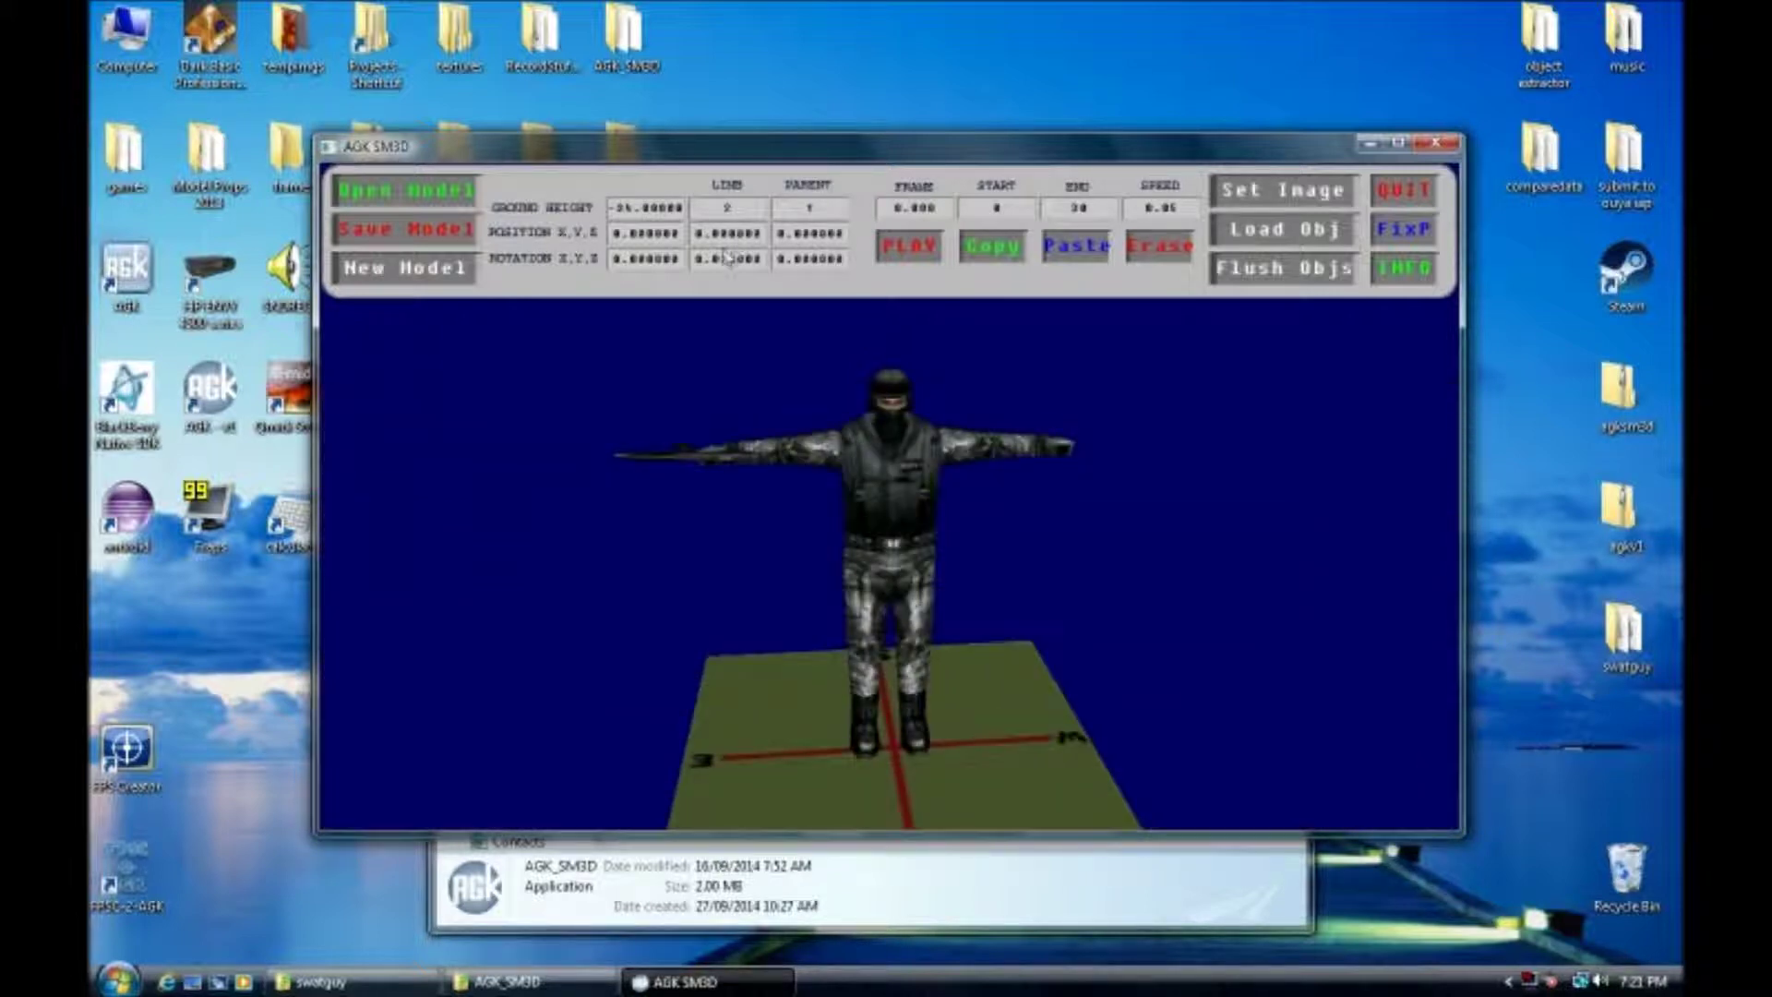
click(718, 261)
key(Escape)
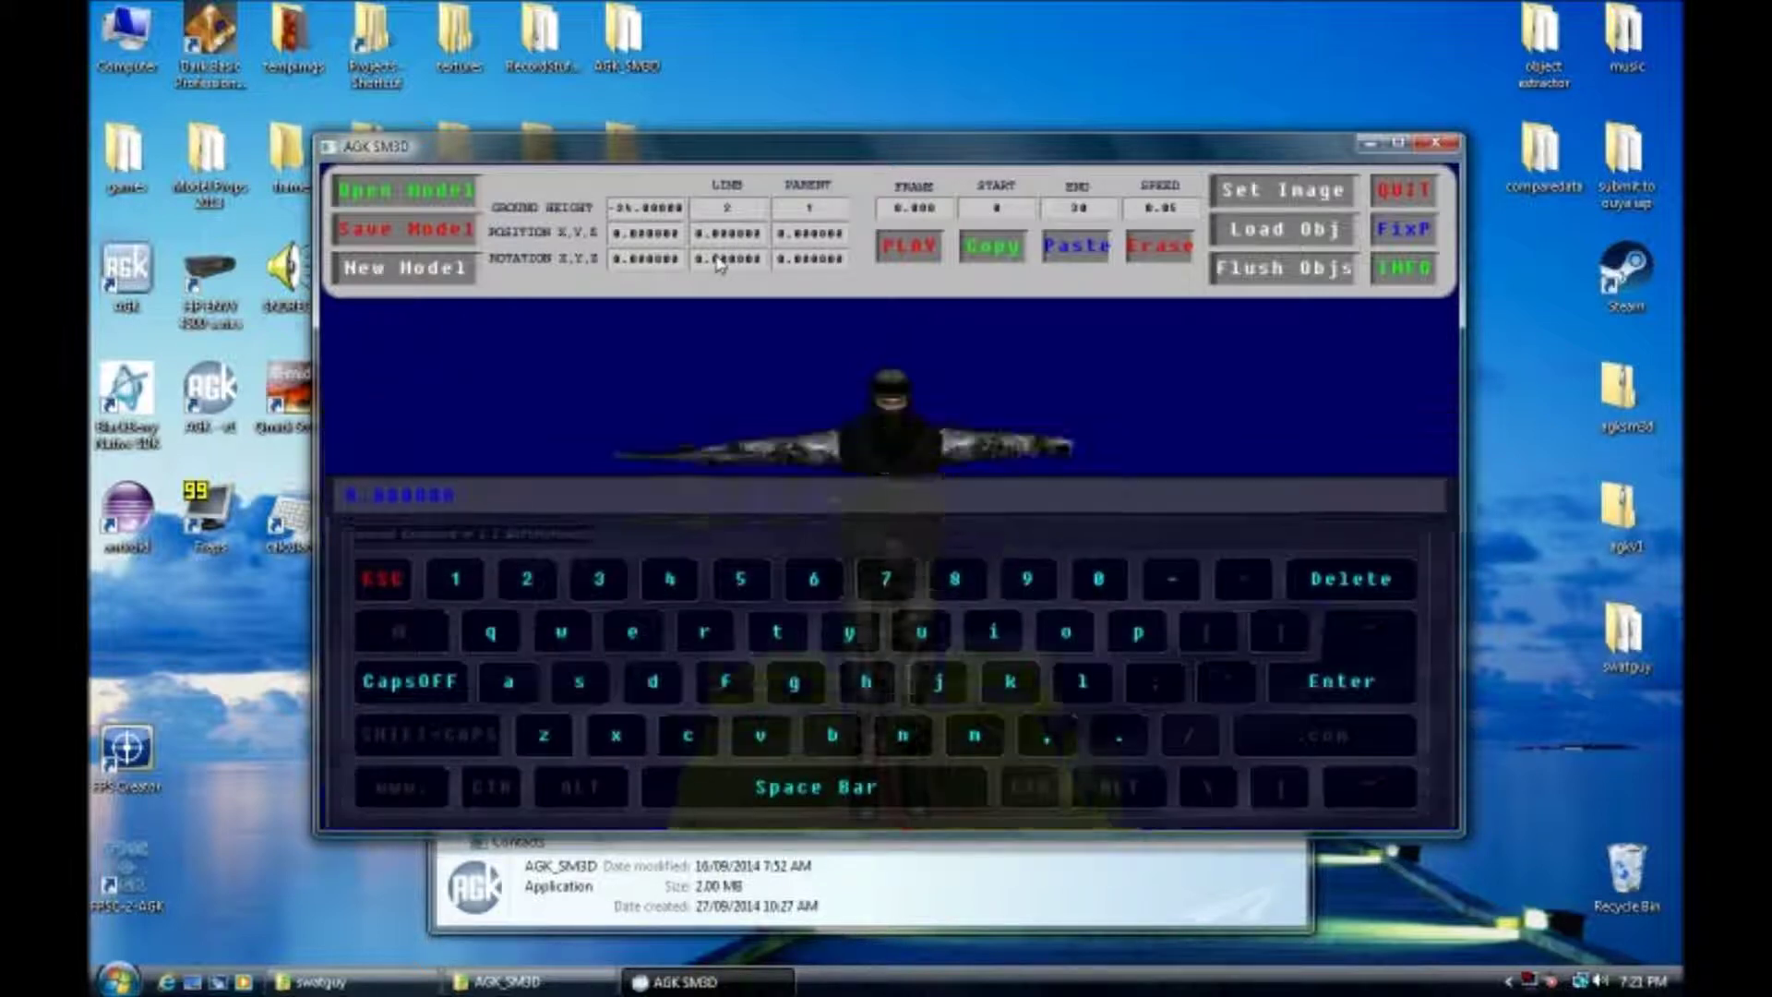
scroll(716, 255, down, 9)
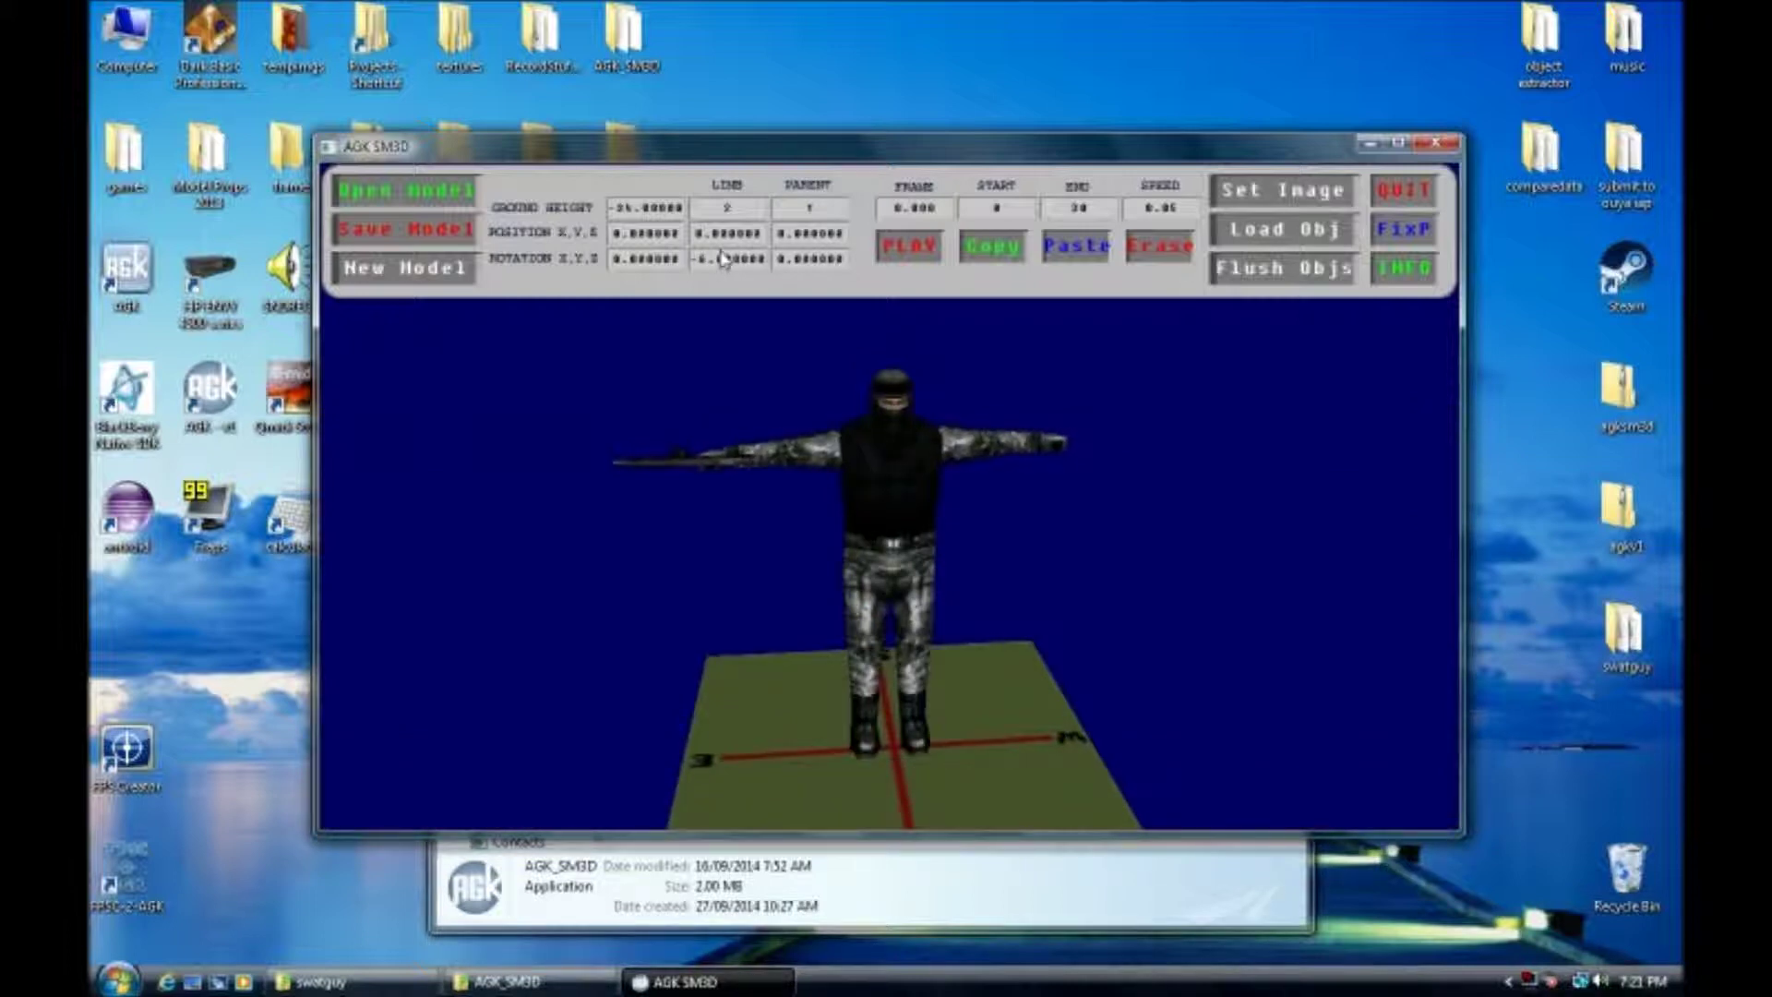
drag(729, 257, 731, 254)
key(Left)
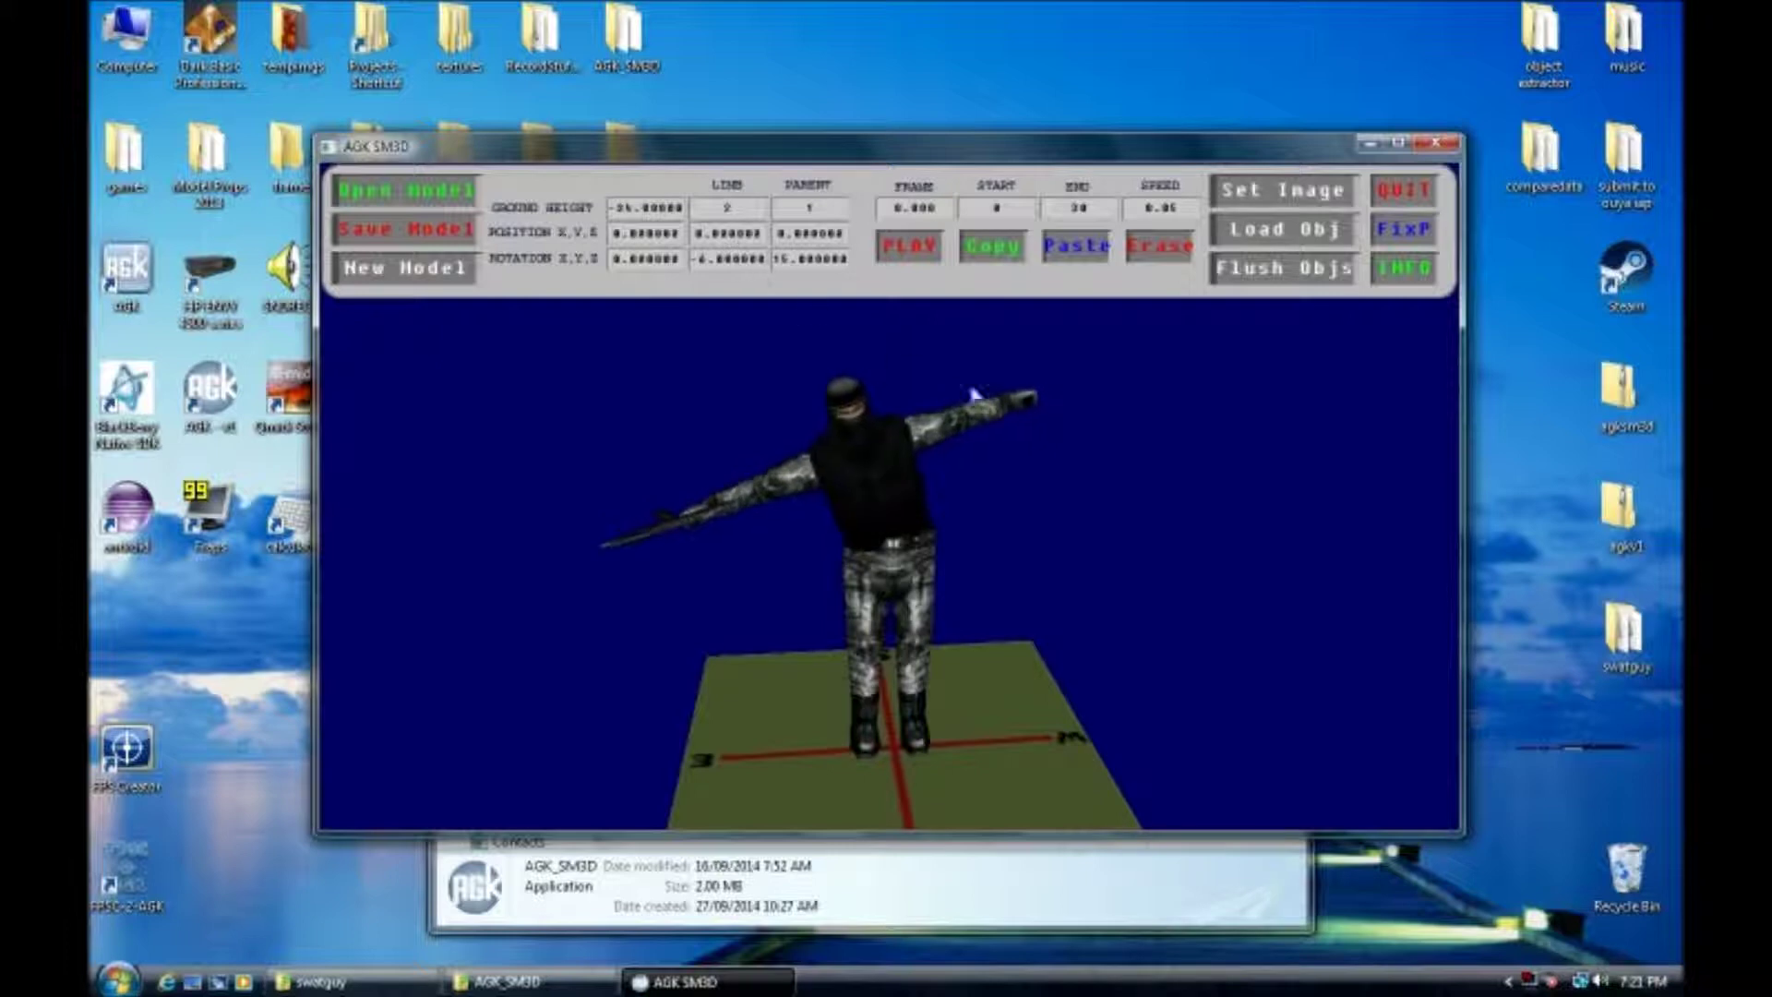
mouse_move(1050, 525)
mouse_down()
mouse_move(1015, 554)
mouse_move(1024, 540)
mouse_up()
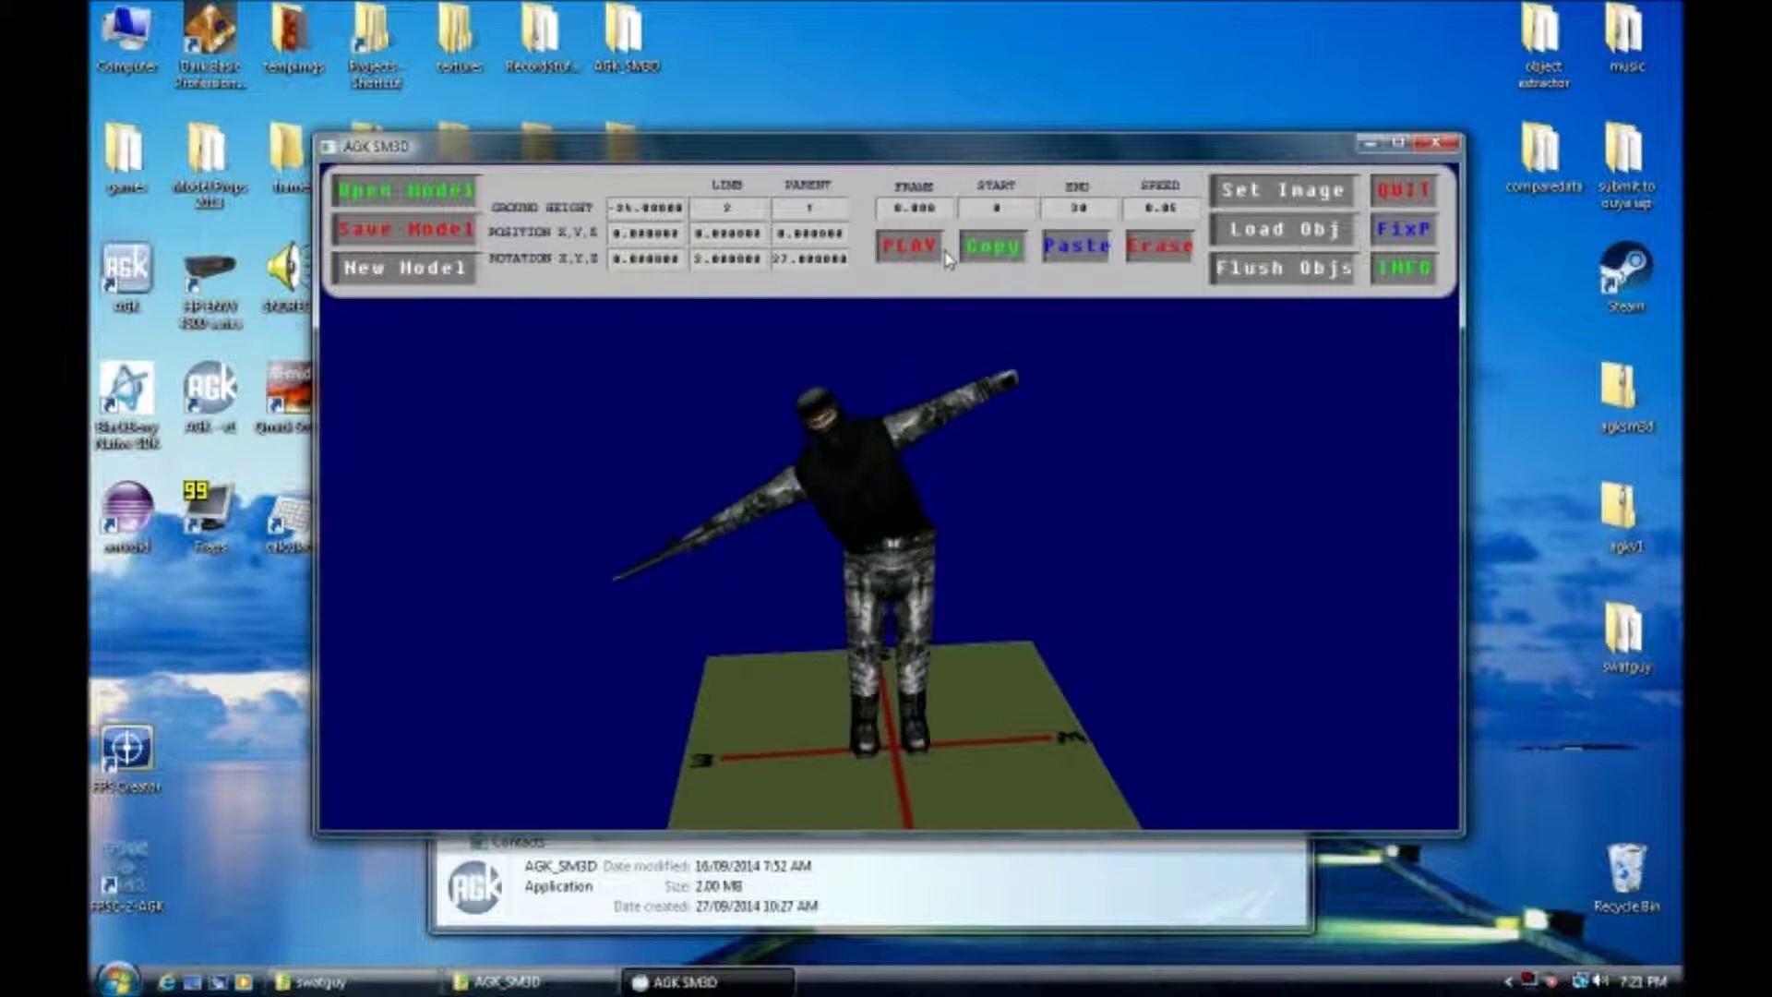
key(Right)
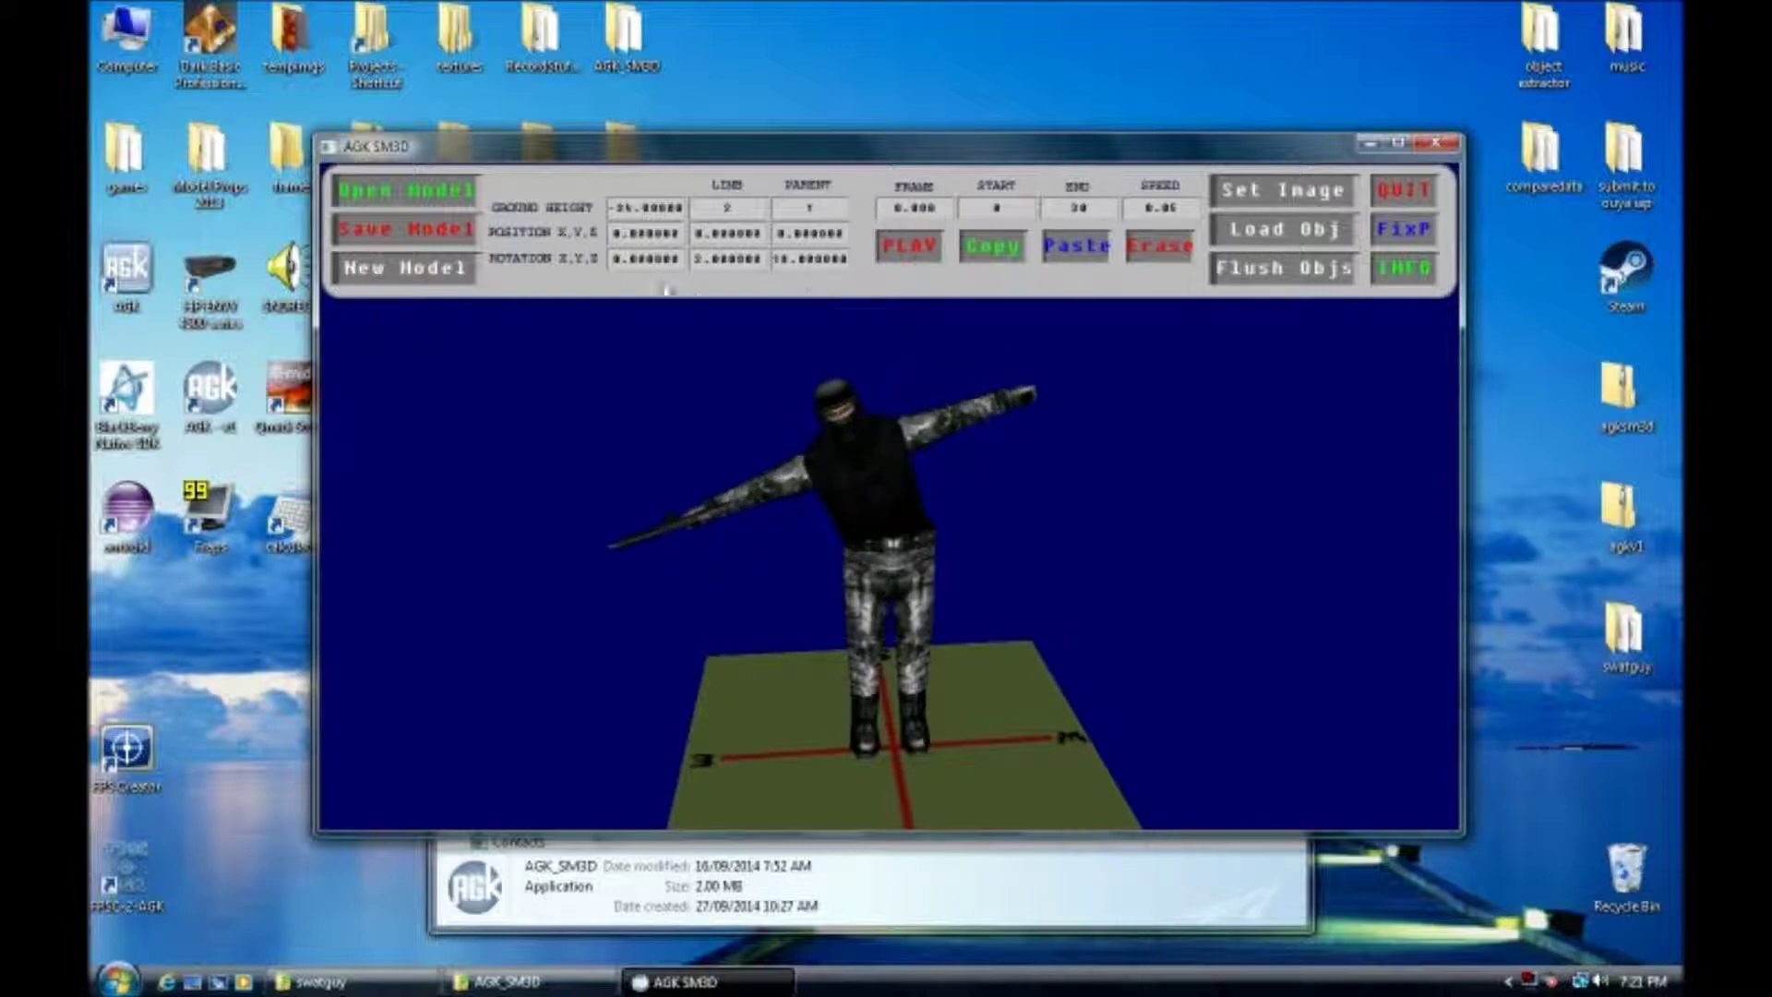
Reload the swatguy.ob2 model and go to frame 1 of its animation
click(433, 193)
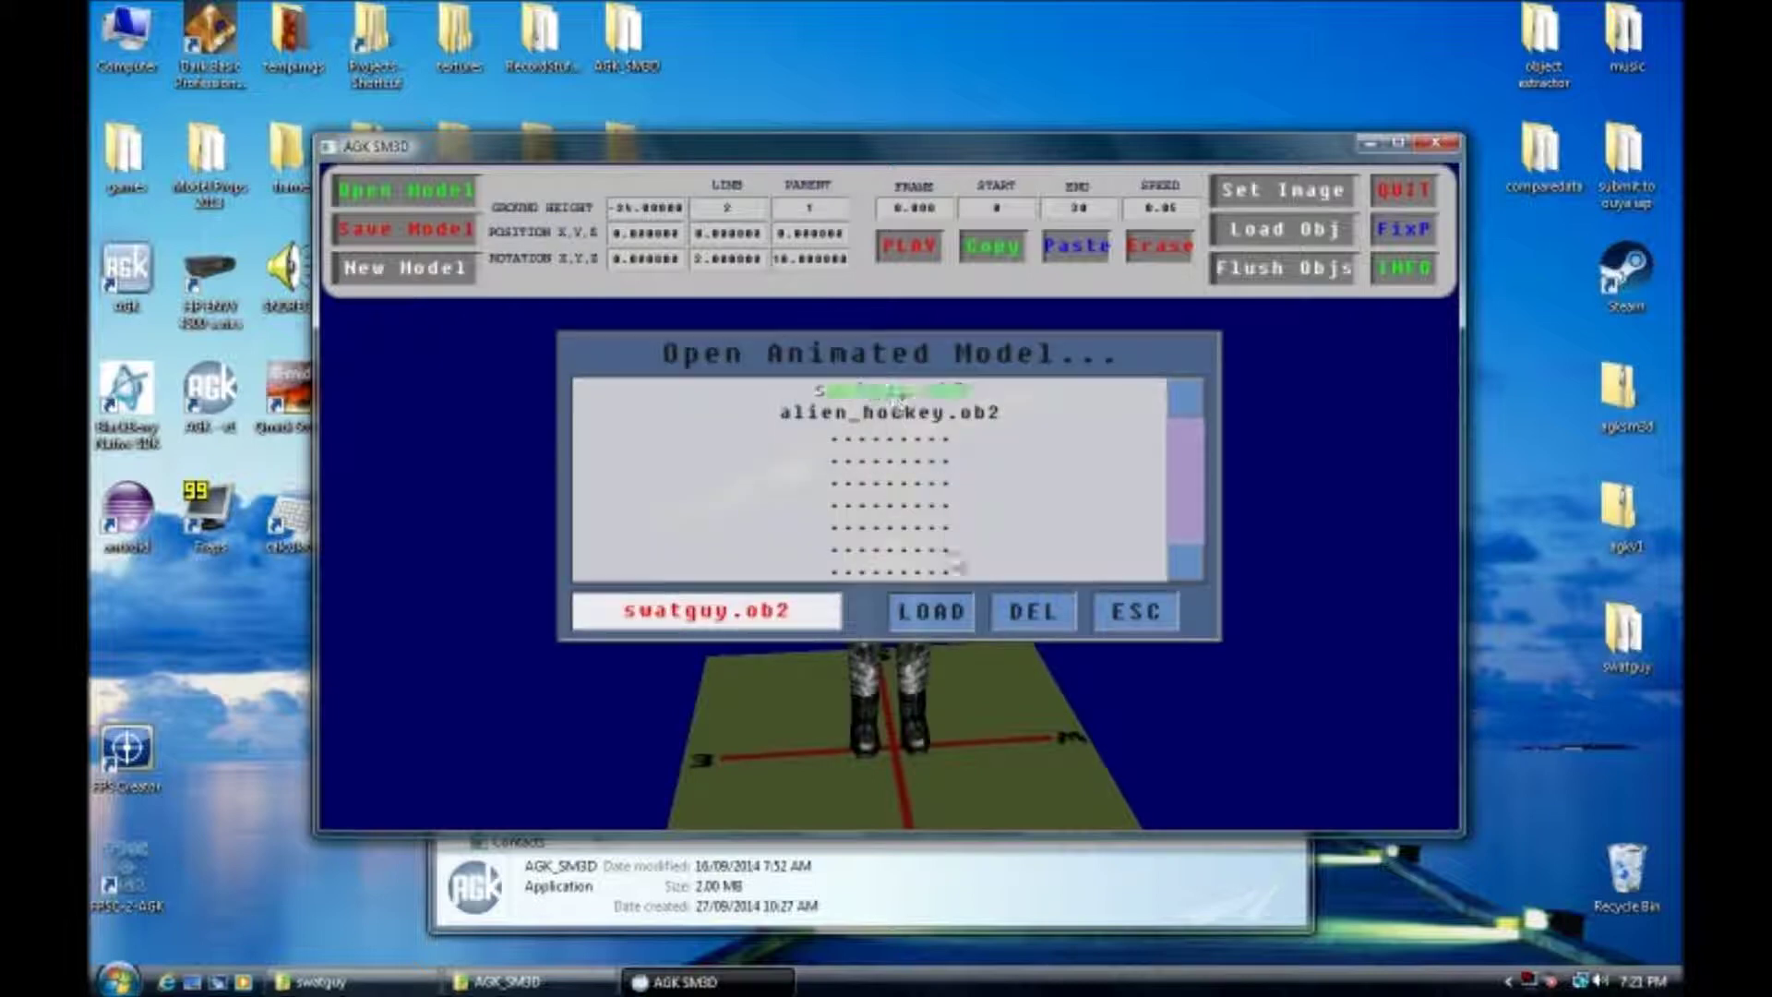
click(930, 611)
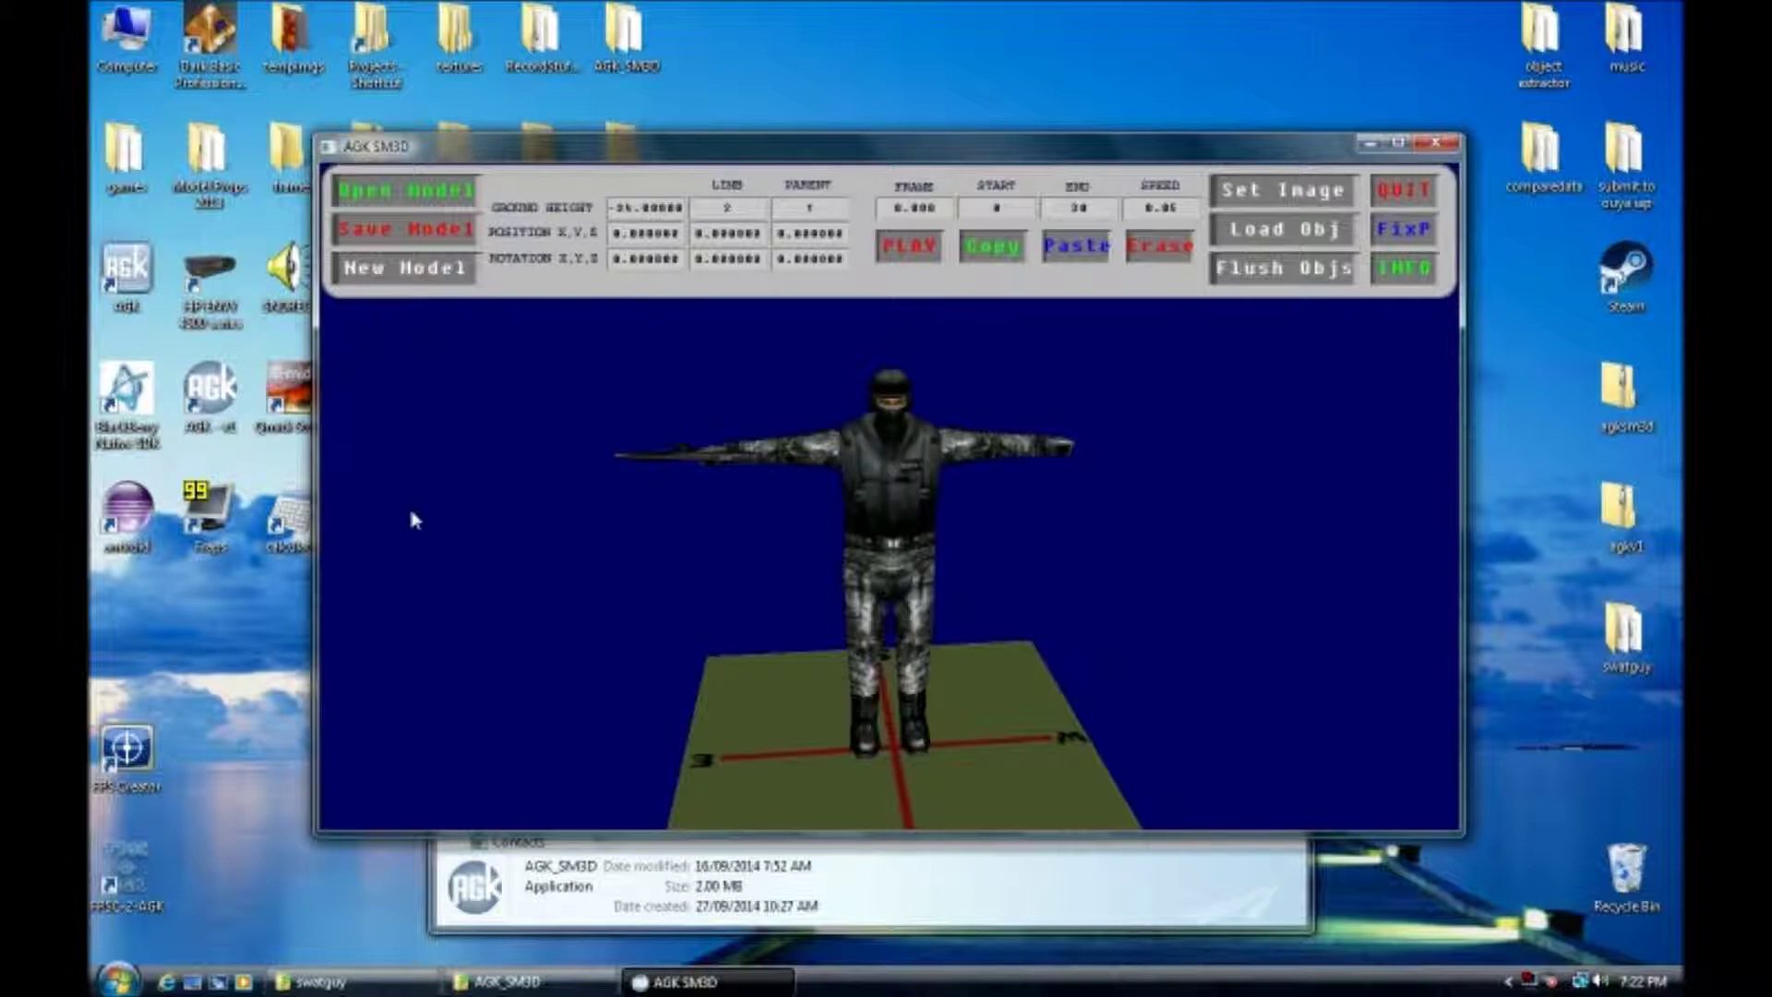
key(Right)
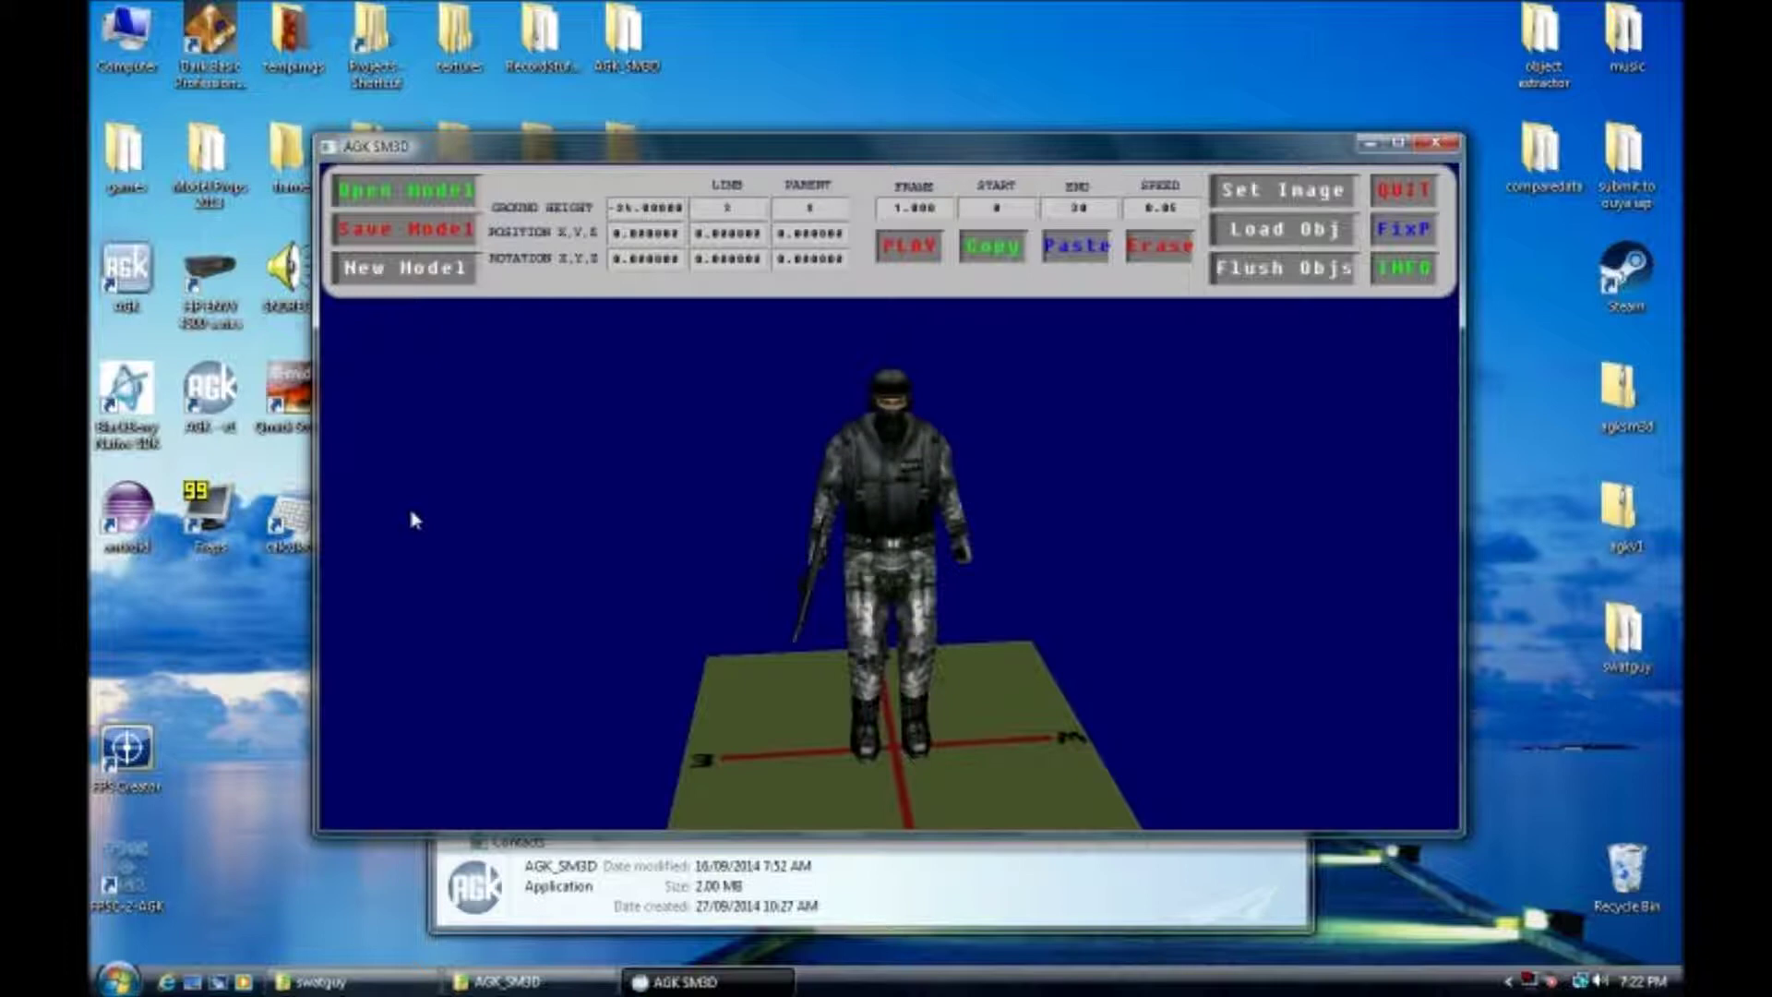
Step through the model's limbs on frame 1 and select limb 6, the upper arm attached to the body
key(Up)
key(Up)
key(Up)
key(Up)
click(91, 464)
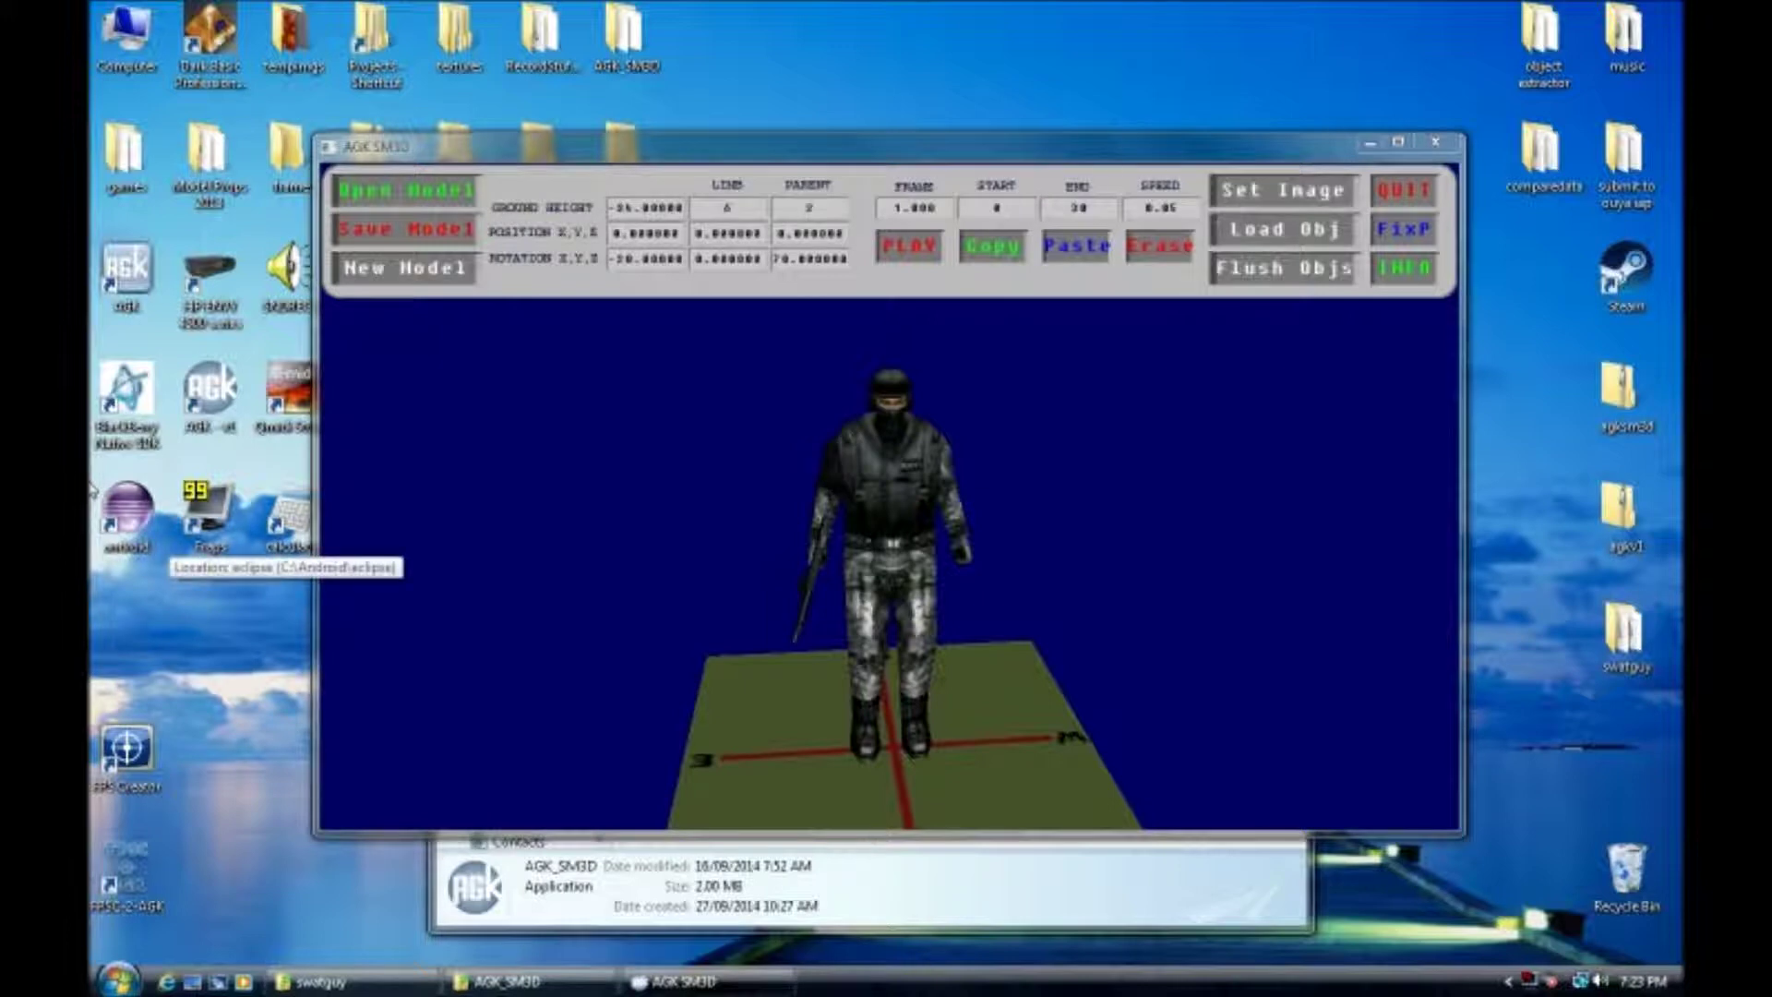
right_click(92, 460)
click(1041, 538)
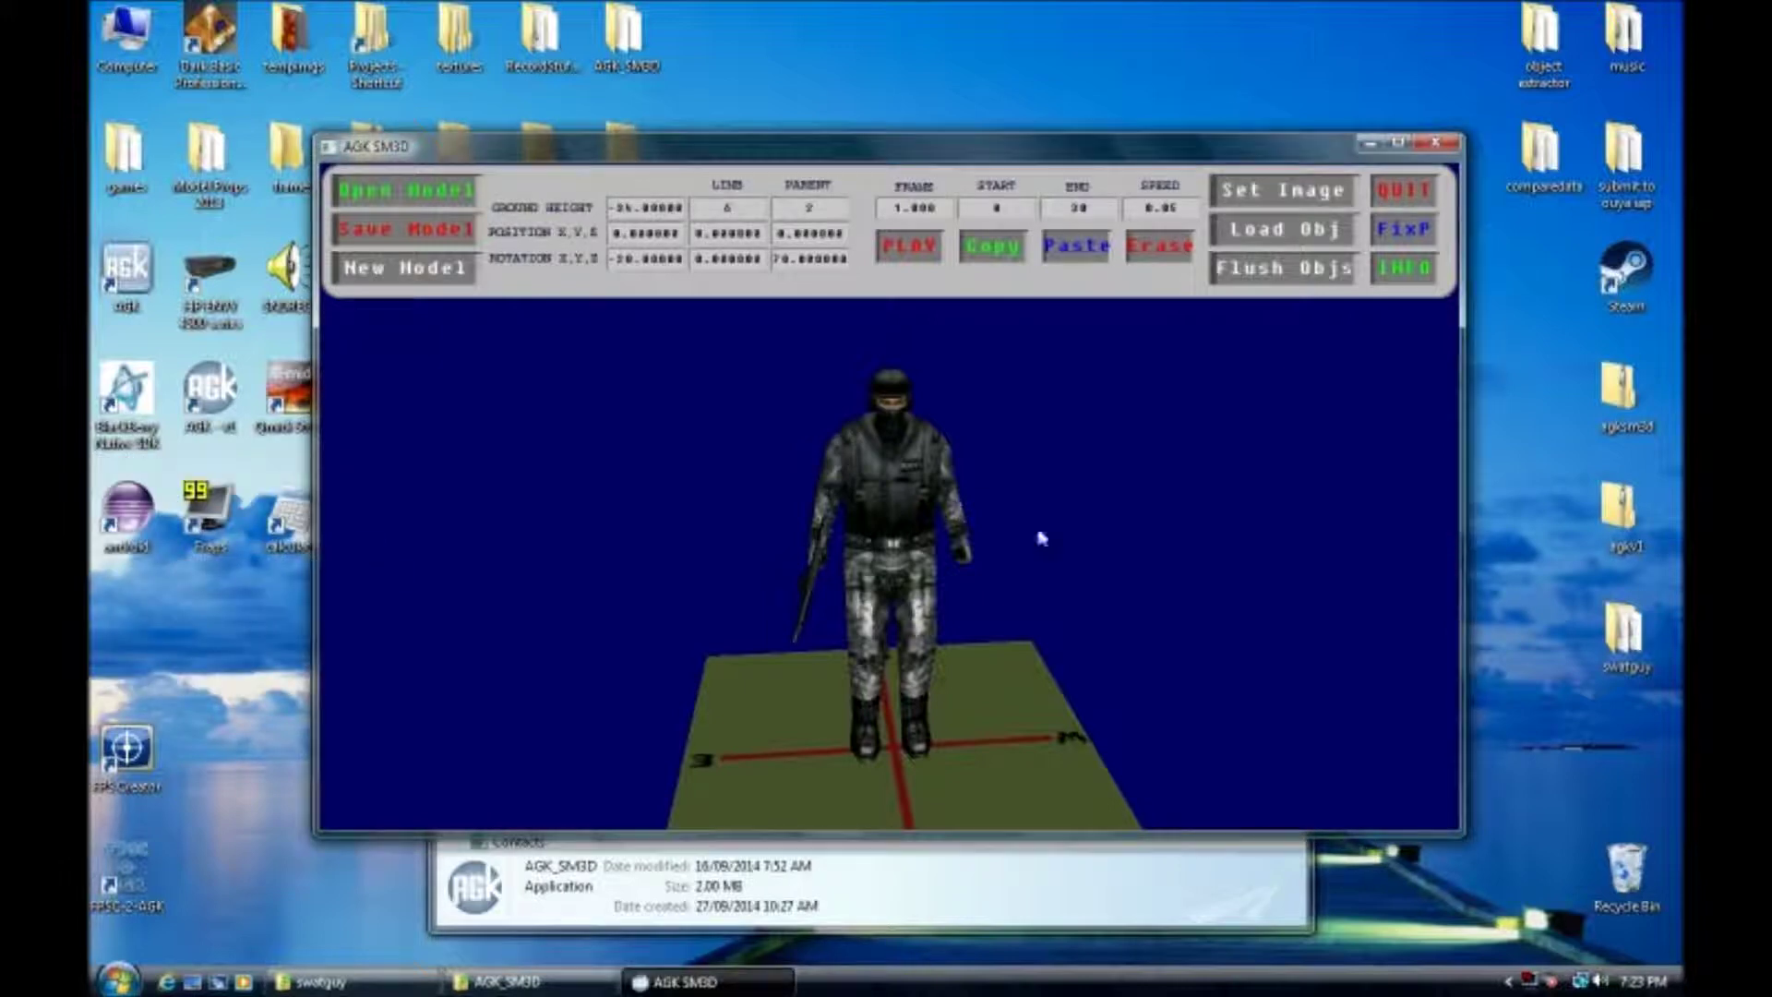
Step back and forth through the animation frames, stop on the walking pose at frame 3 and copy that frame
key(Left)
key(Right)
key(Left)
key(Right)
key(Right)
key(Right)
key(Right)
key(Right)
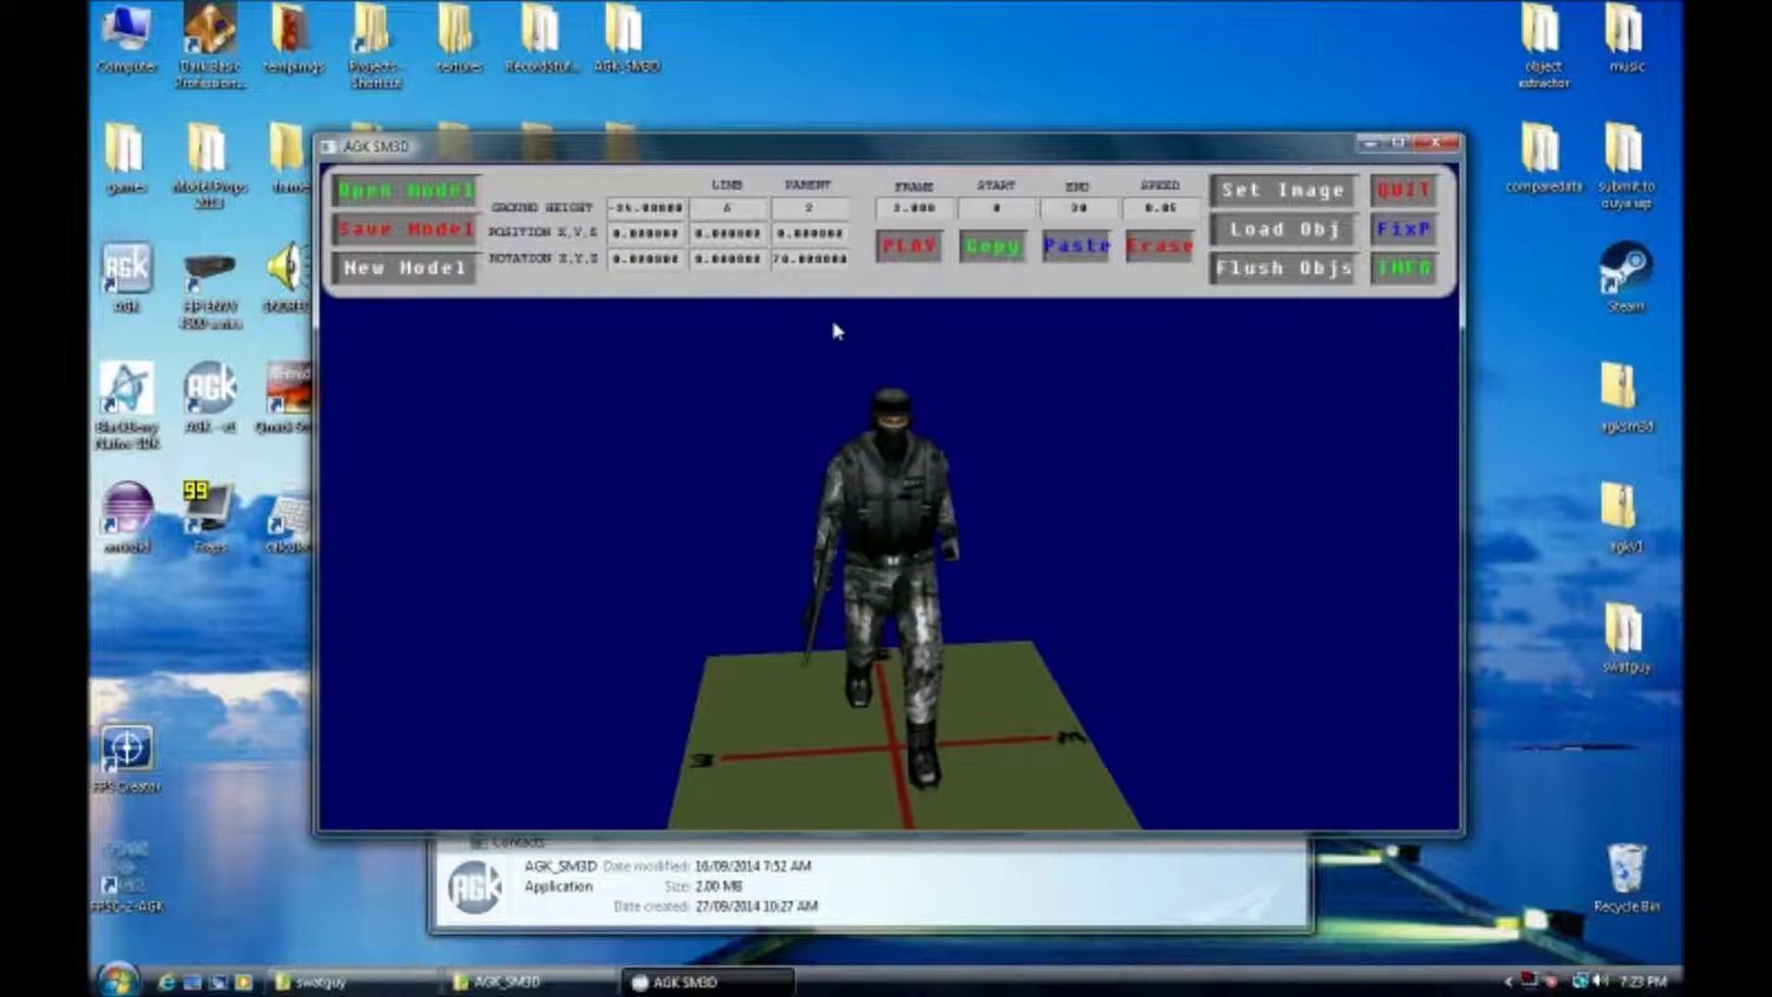
click(989, 247)
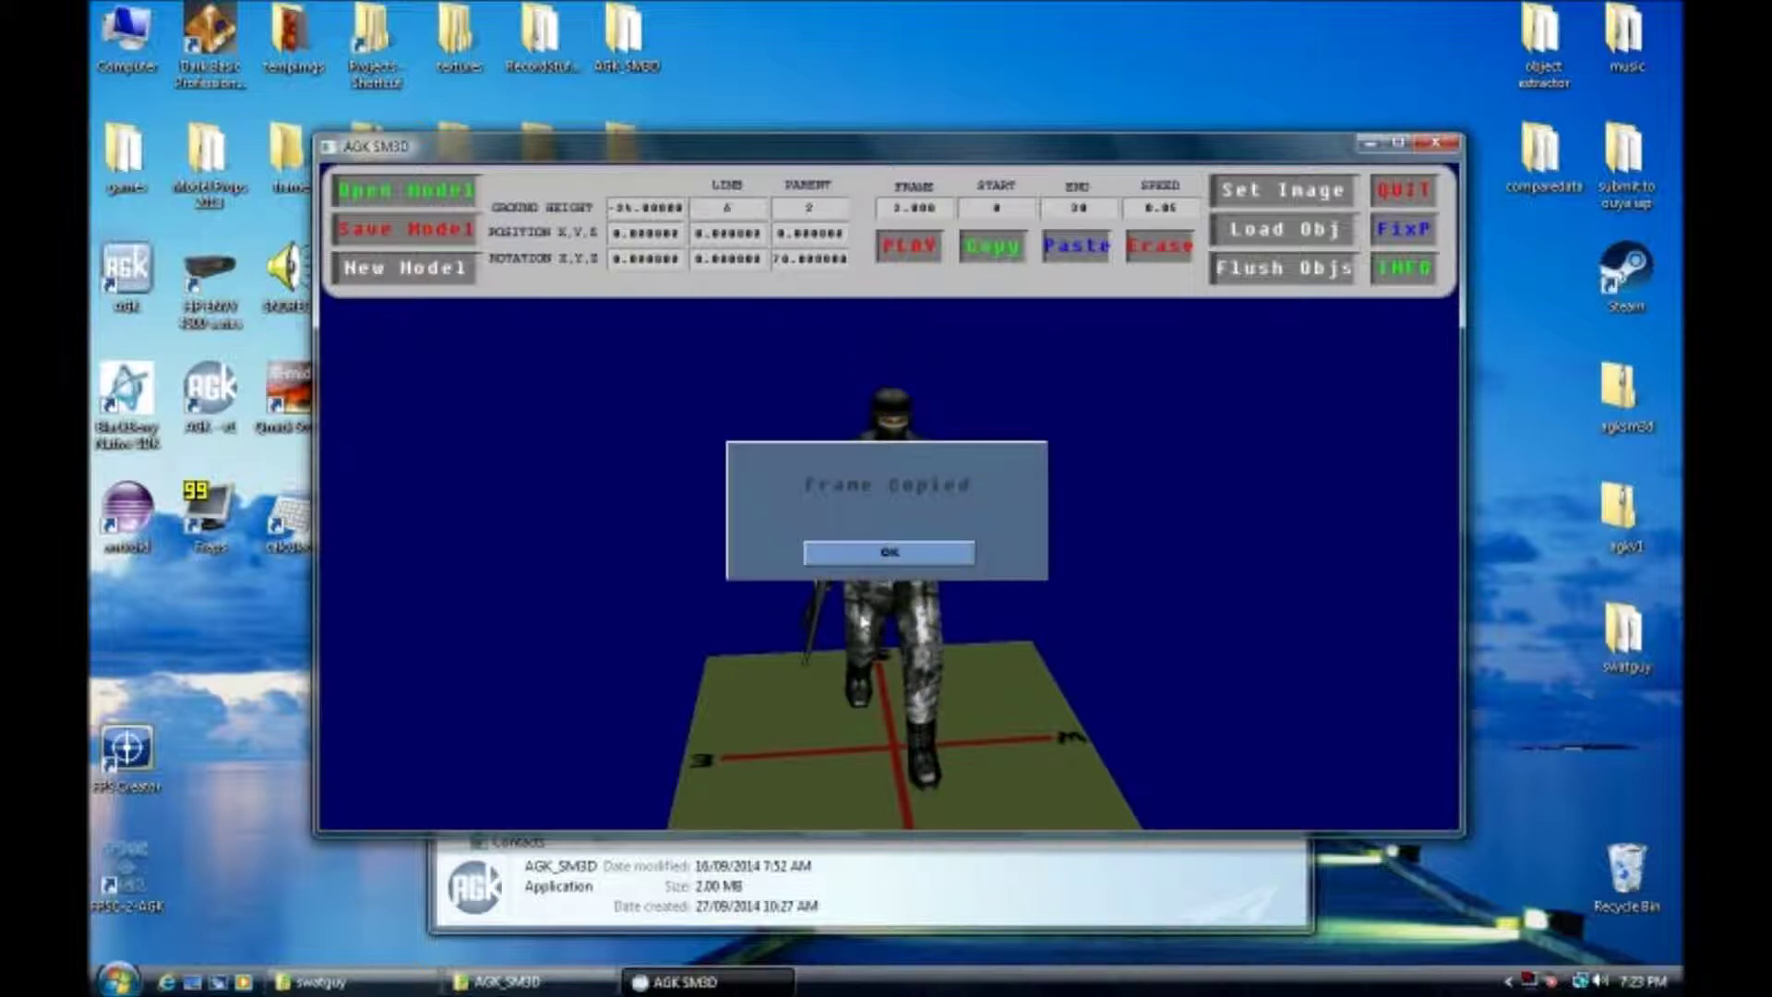
click(891, 554)
Go to the empty frame 12 of the animation and paste the copied walking pose there
key(Right)
key(Right)
key(Right)
key(Right)
key(Right)
key(Right)
key(Right)
key(Right)
key(Right)
key(Right)
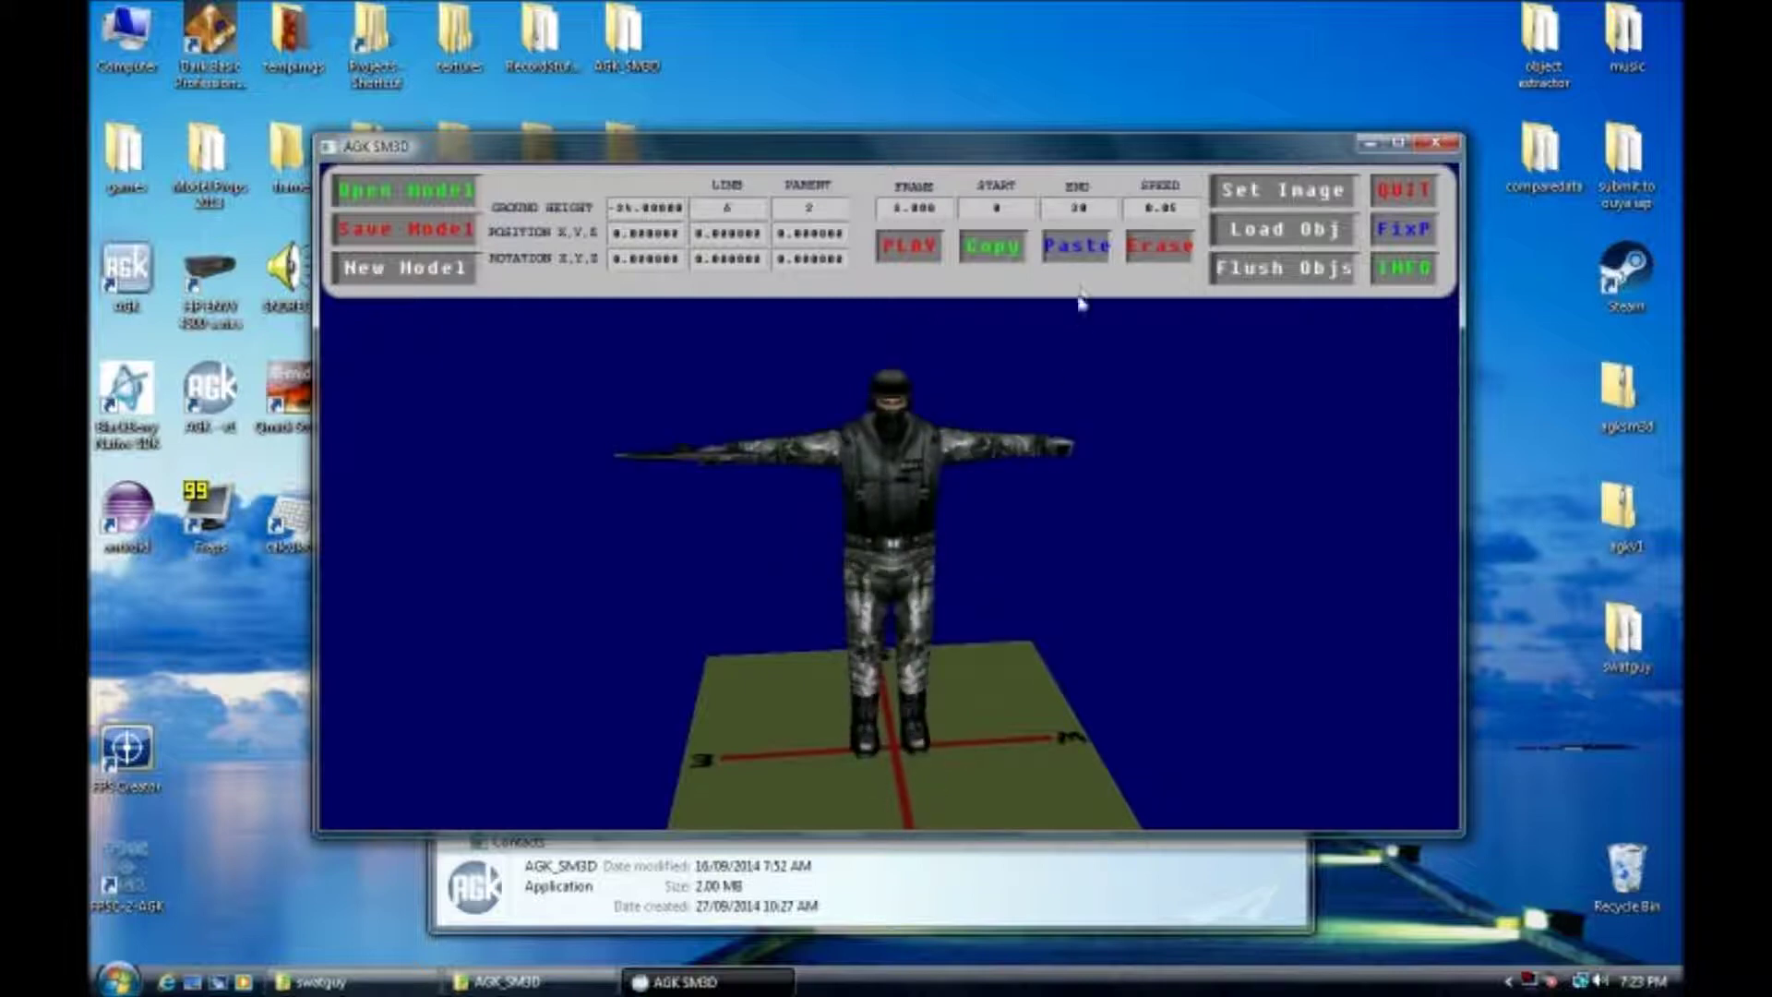
click(1081, 252)
click(866, 552)
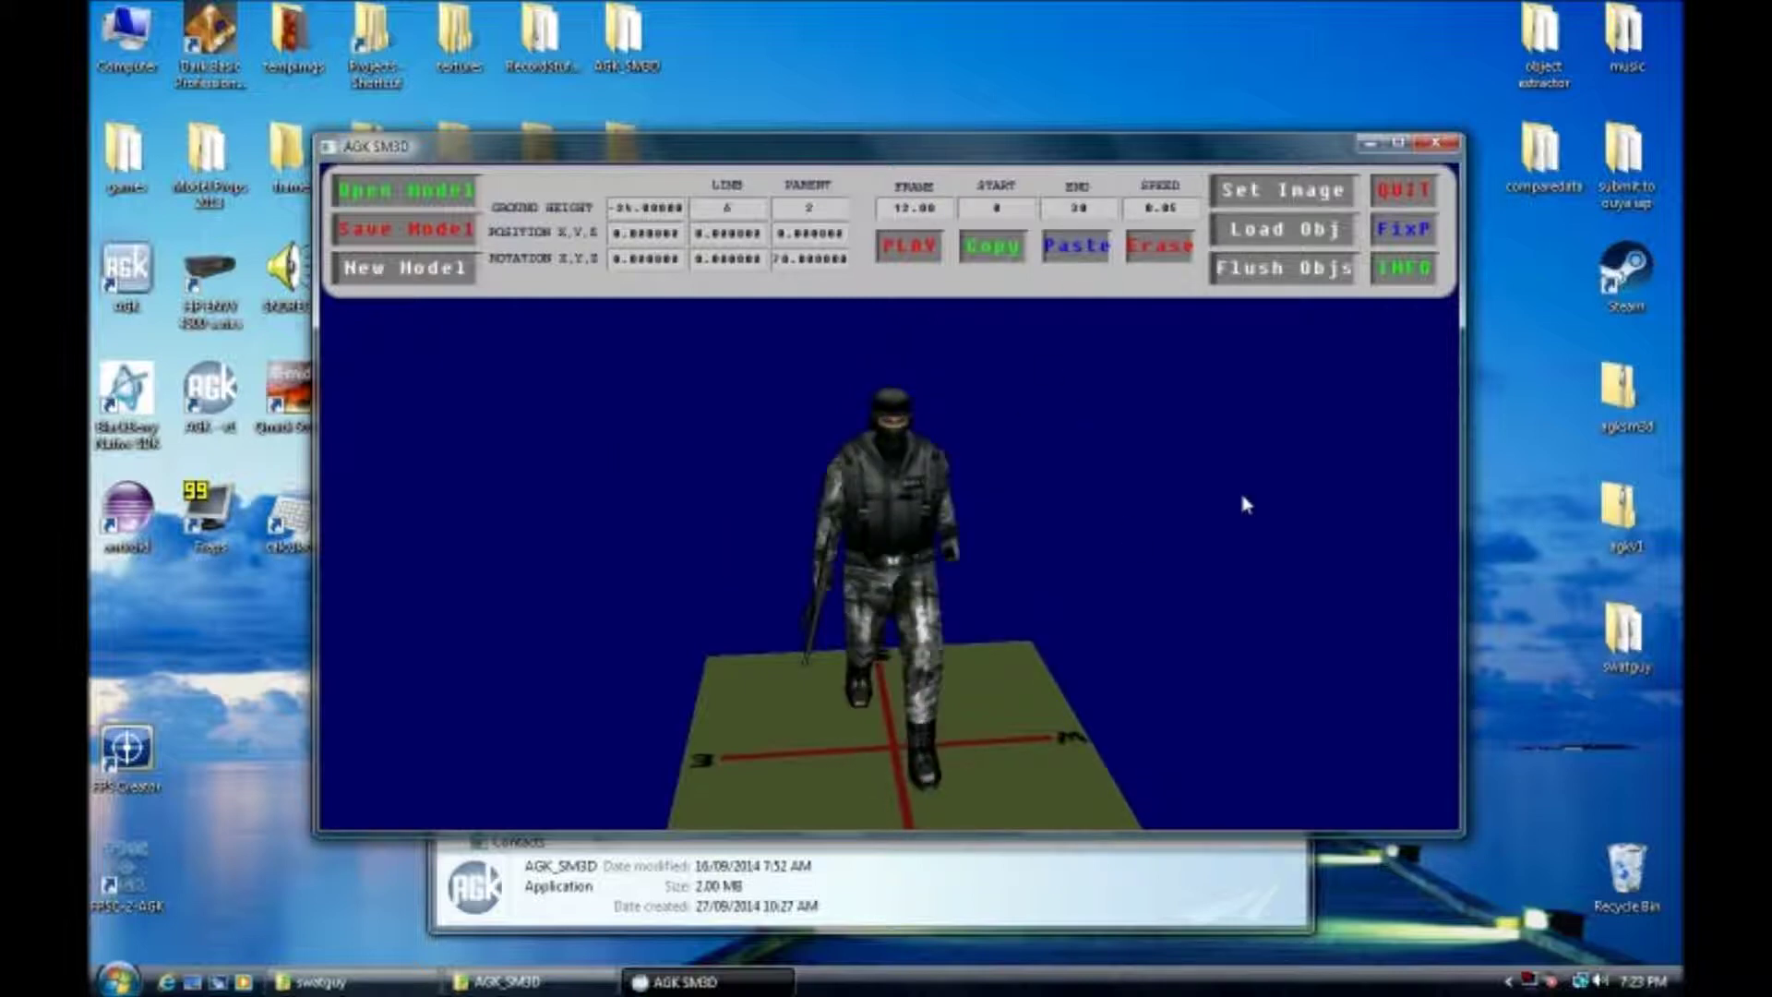
Step back and forth through the neighbouring frames, return to frame 12 and erase its pasted pose
key(ctrl+z)
key(ctrl+z)
key(ctrl+z)
key(Left)
key(Left)
key(Left)
key(Left)
key(Left)
key(Left)
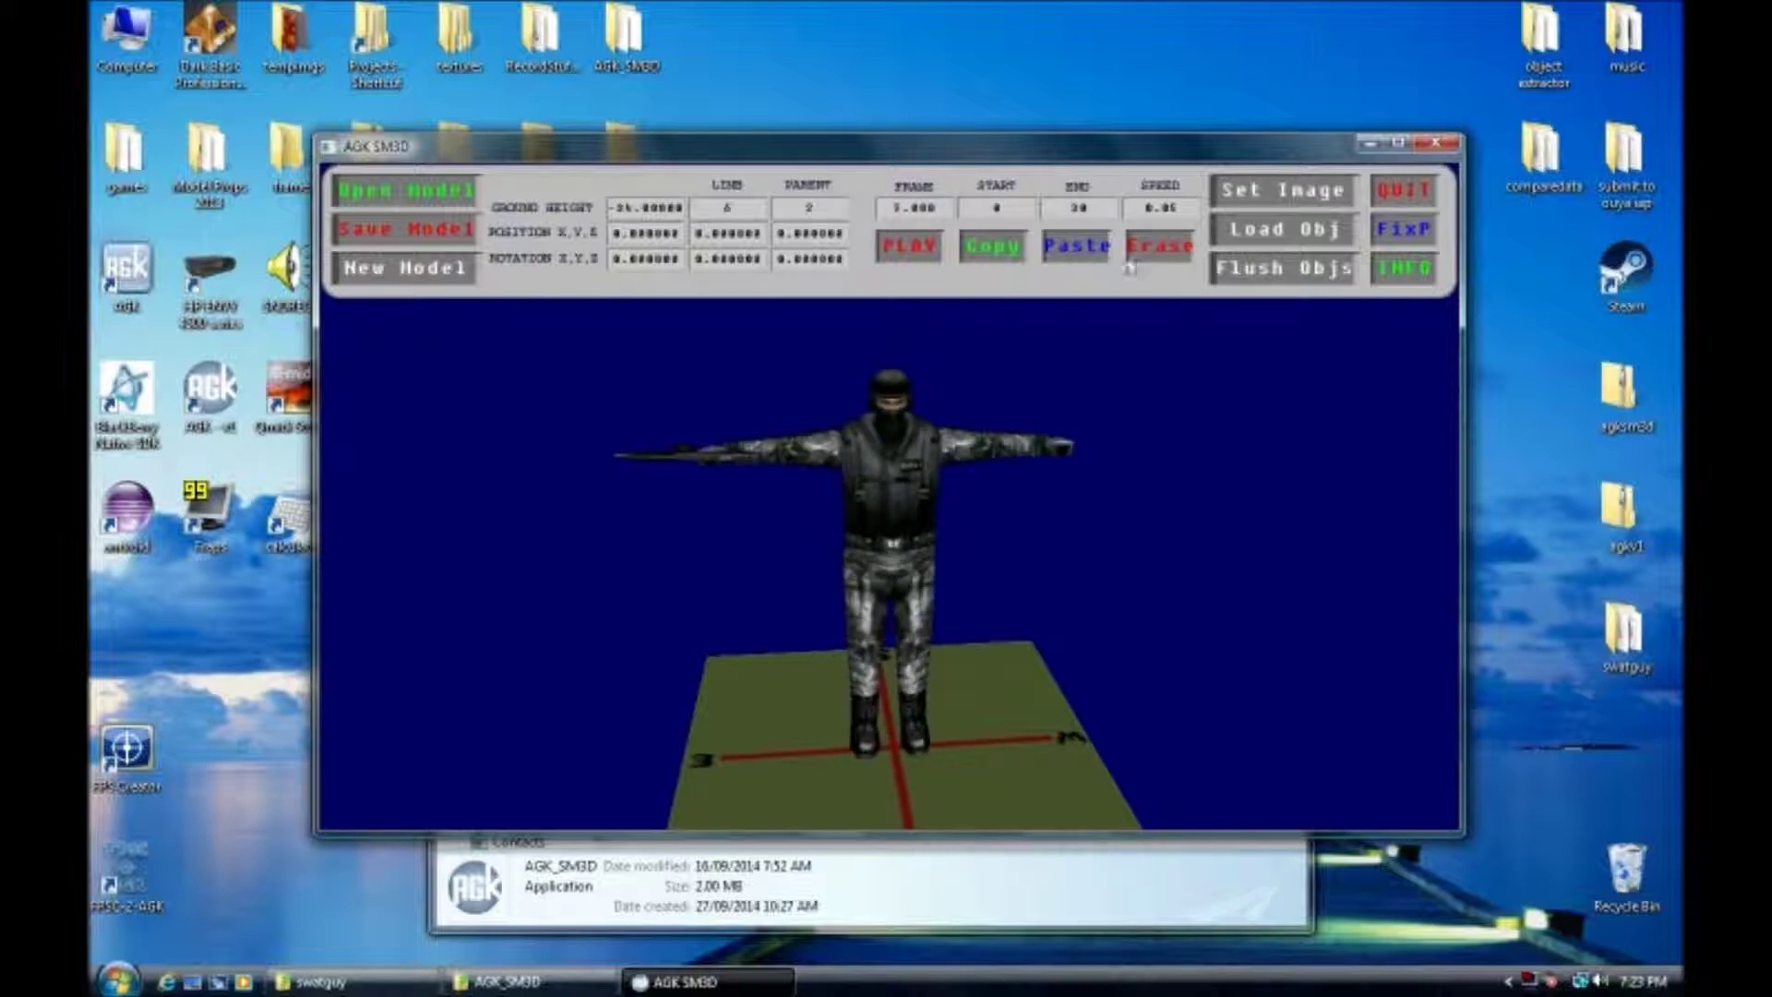
key(Left)
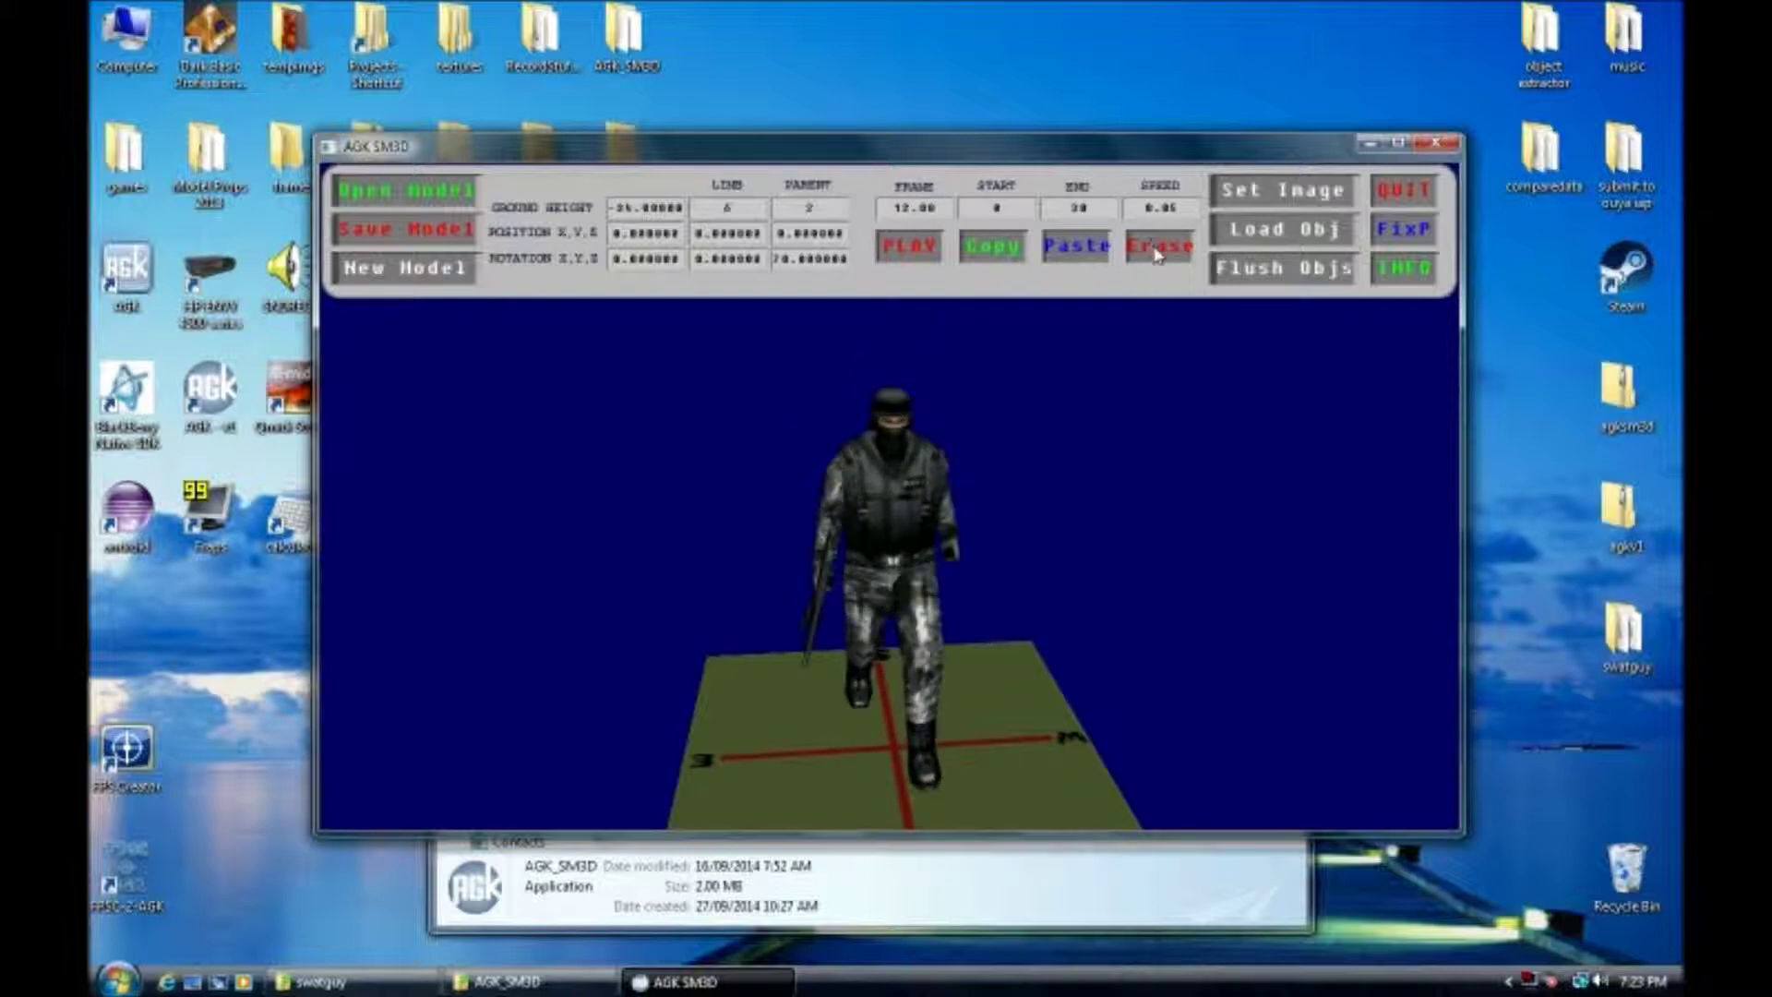
click(1156, 255)
click(870, 555)
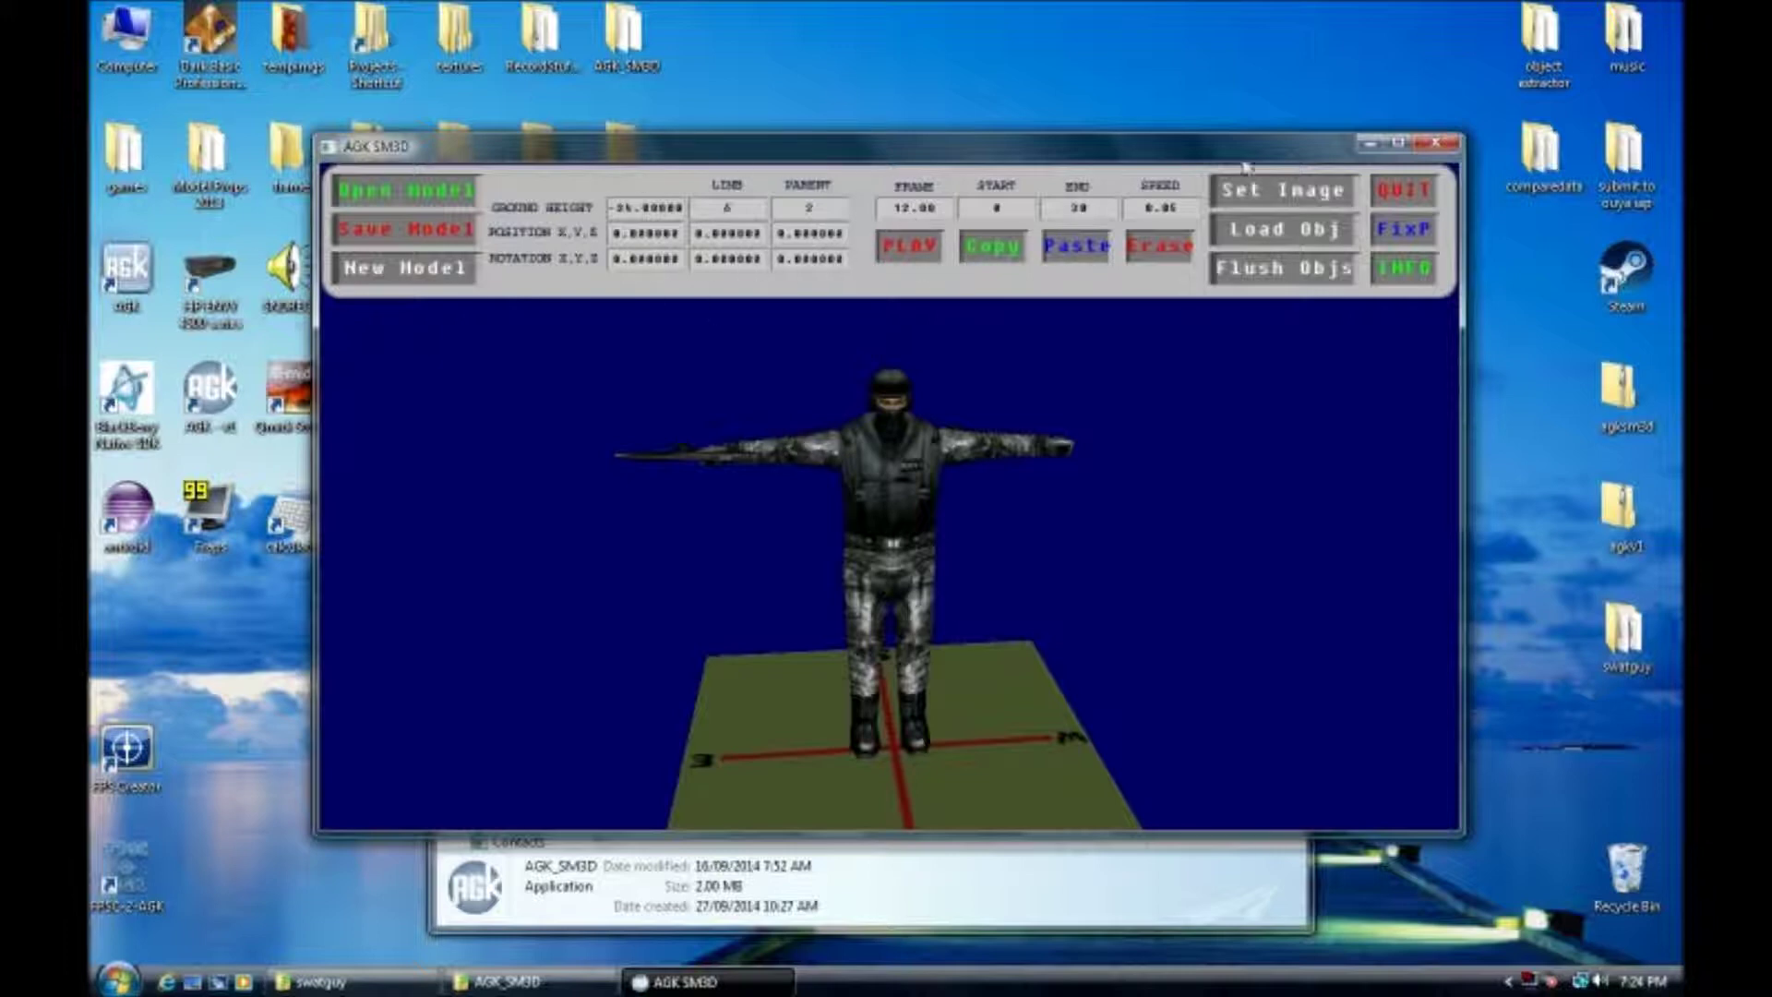
Set the animation range to start at frame 1 and end at frame 5, and play it
click(1004, 212)
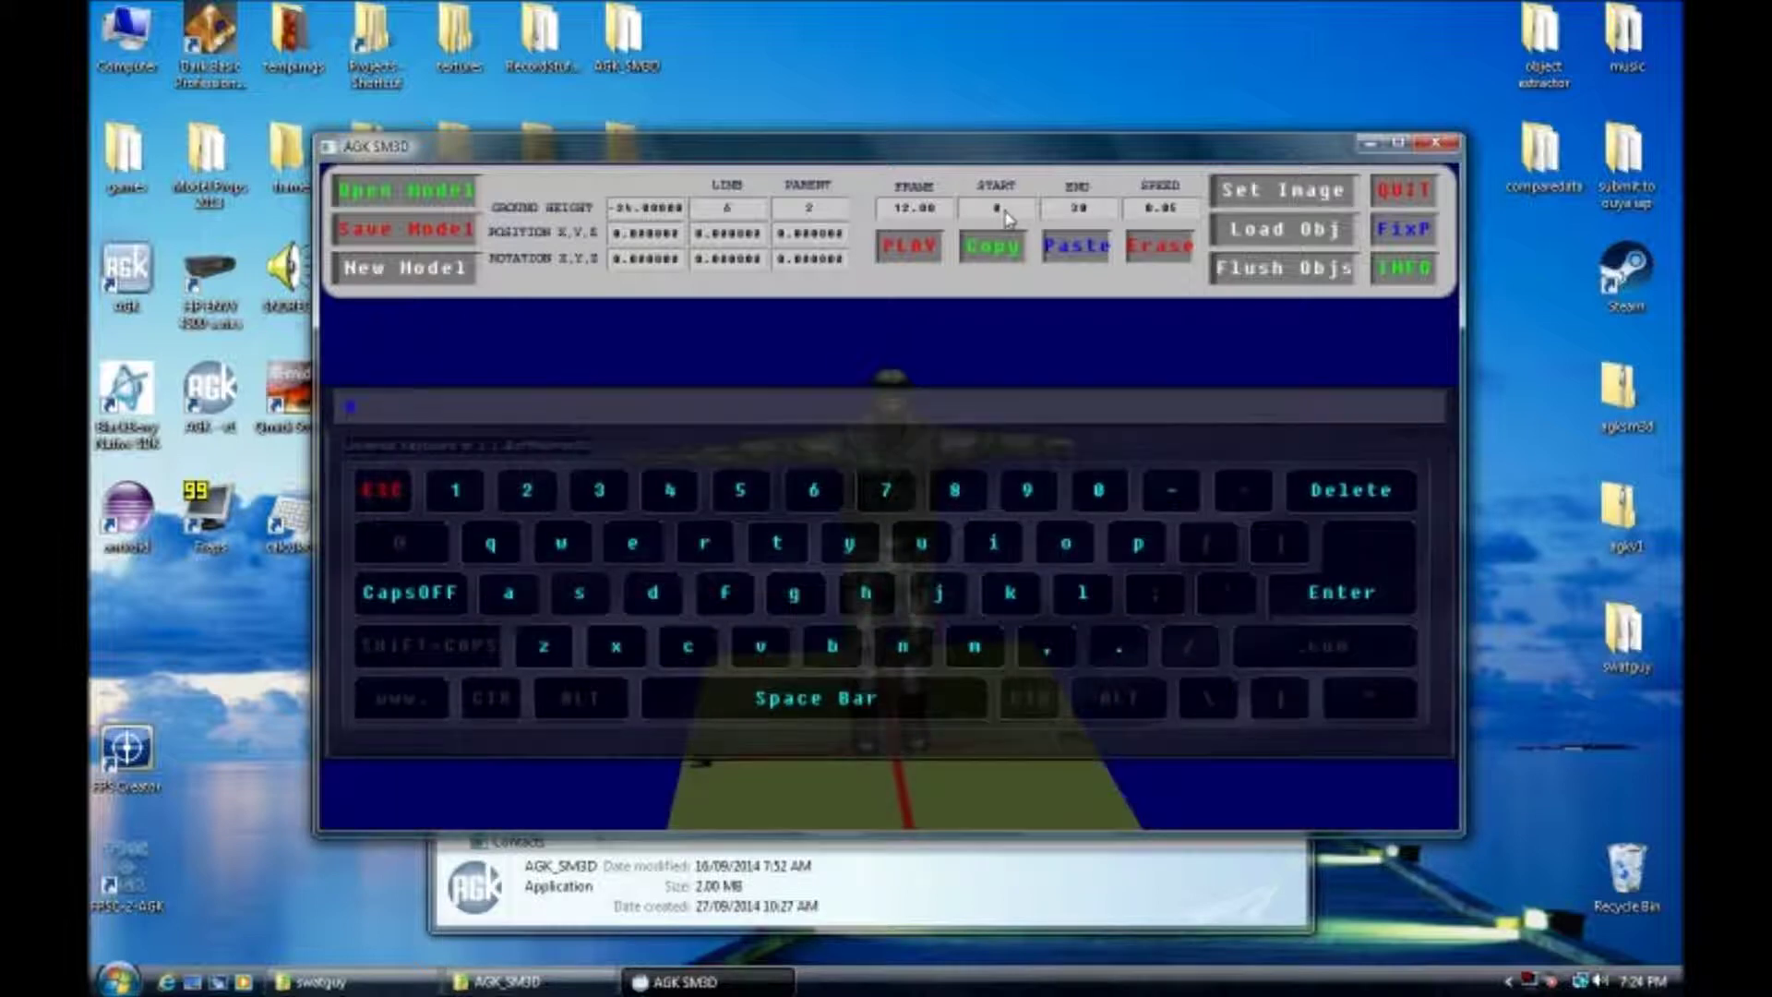
text(1)
key(Return)
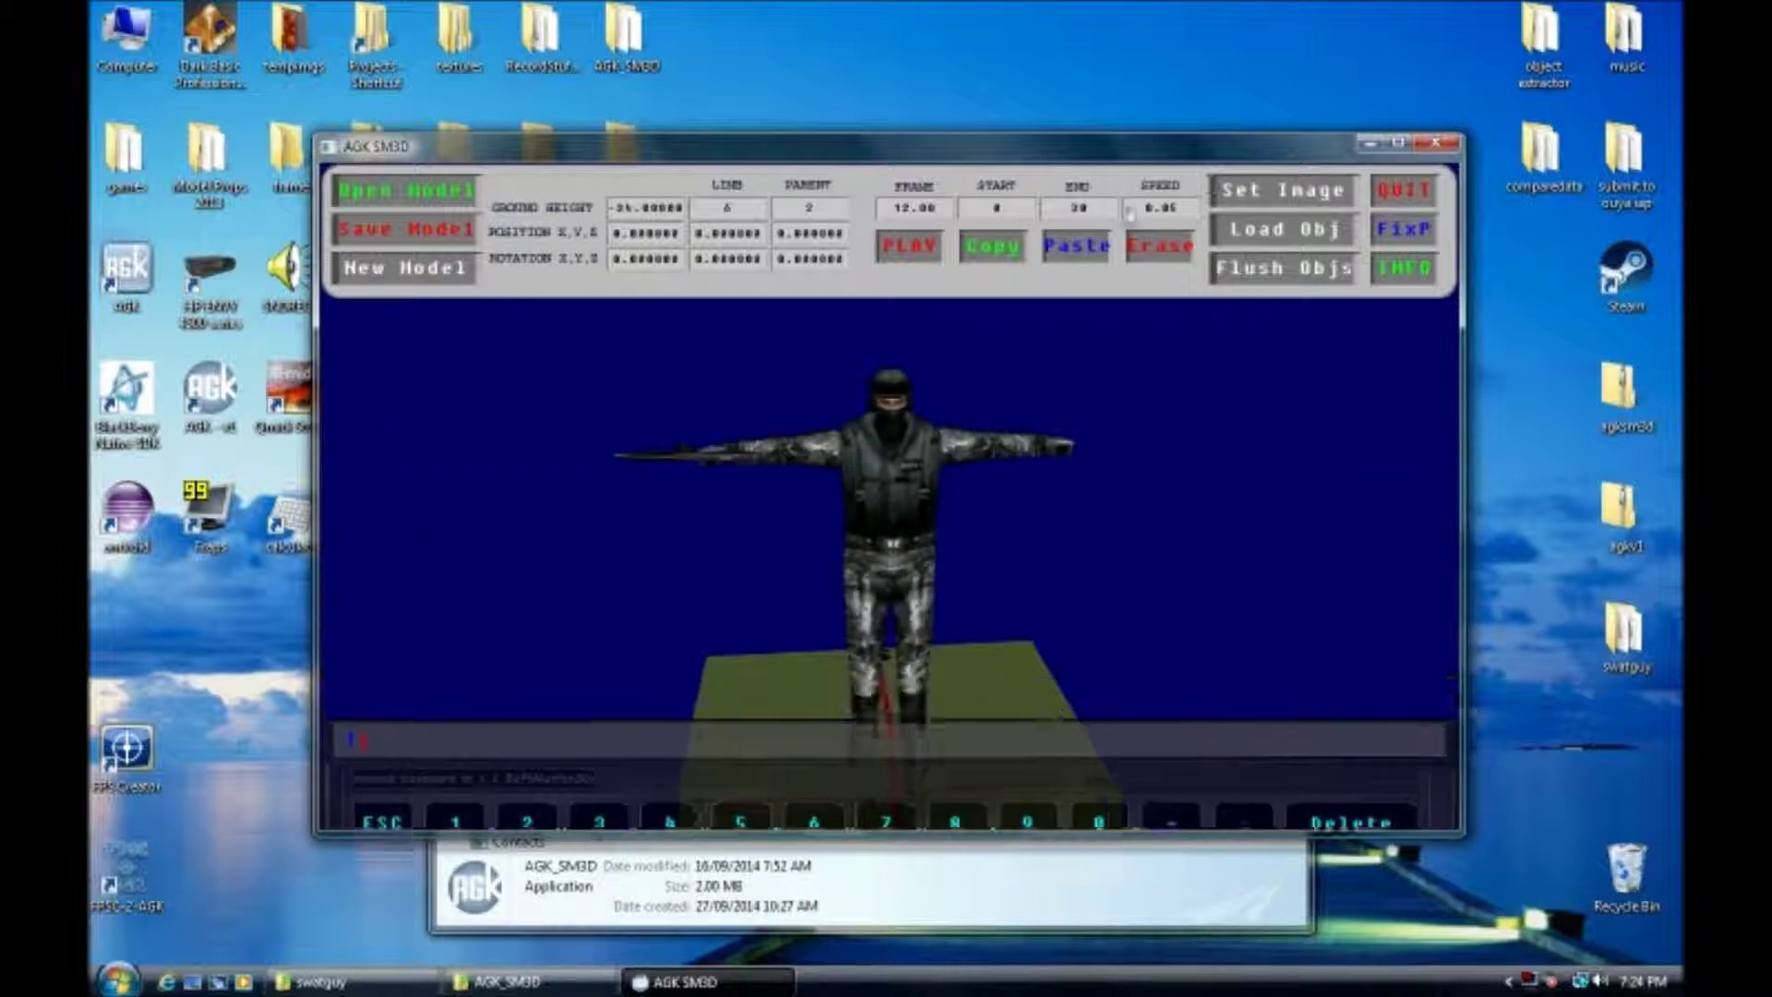
click(1075, 212)
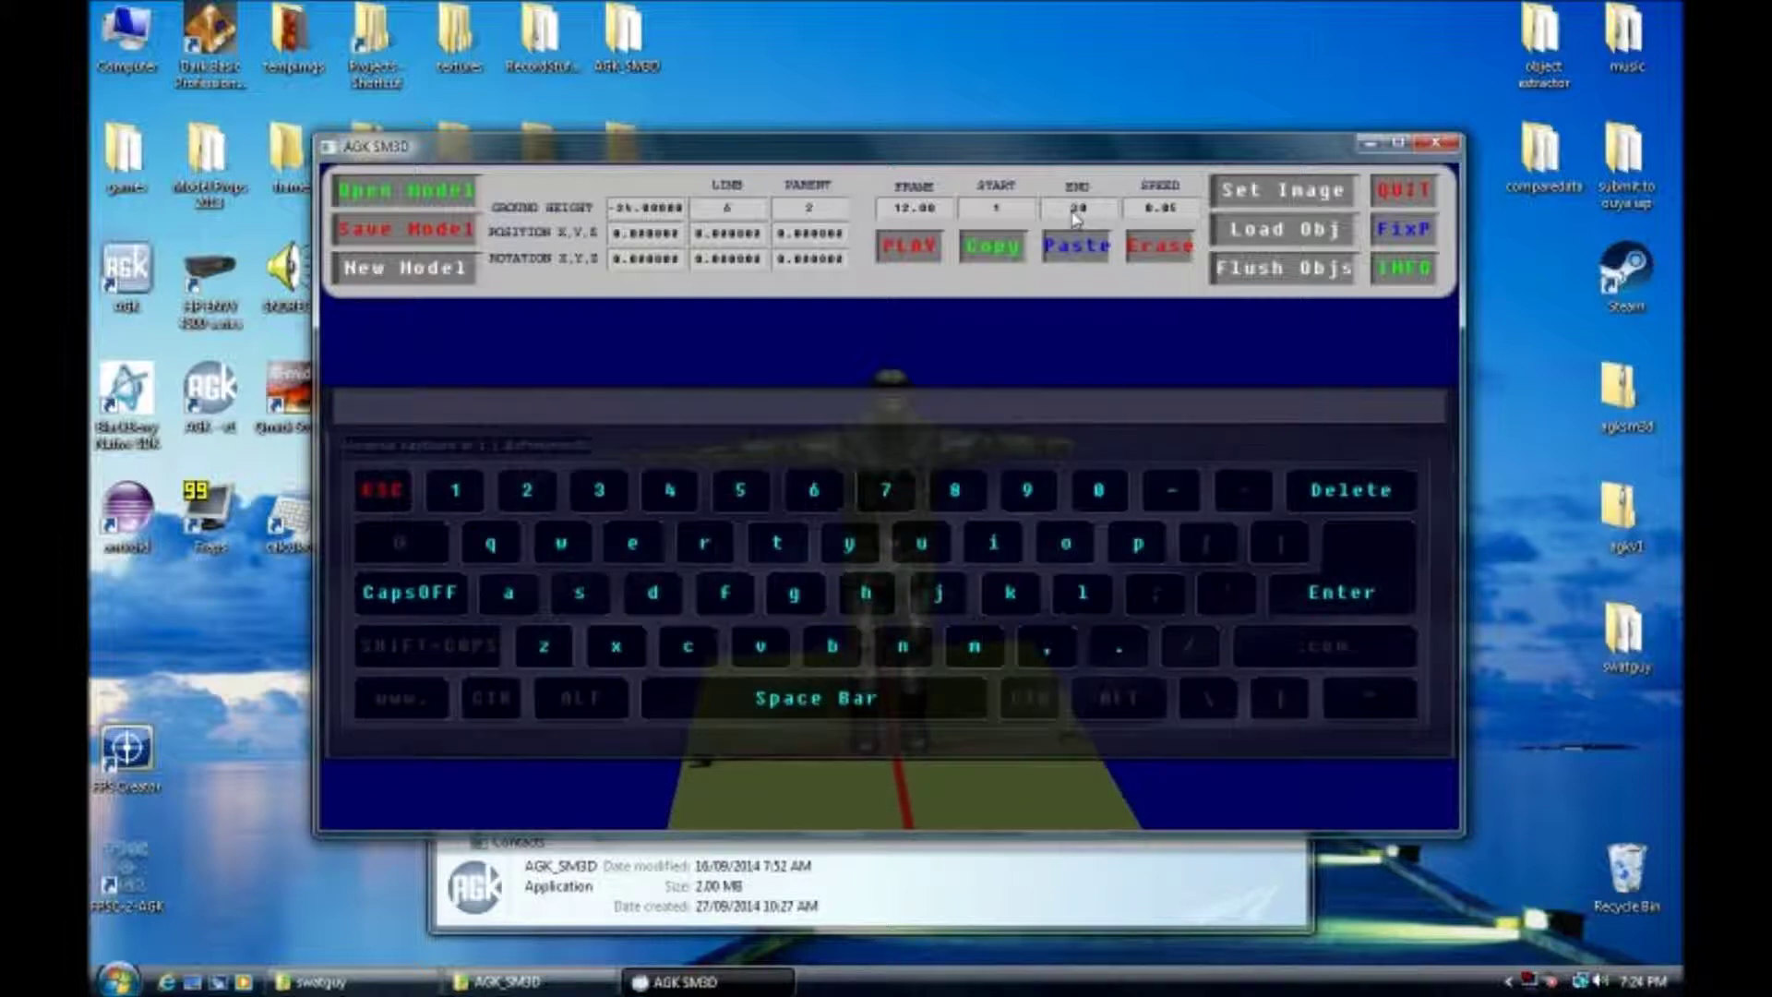
key(Return)
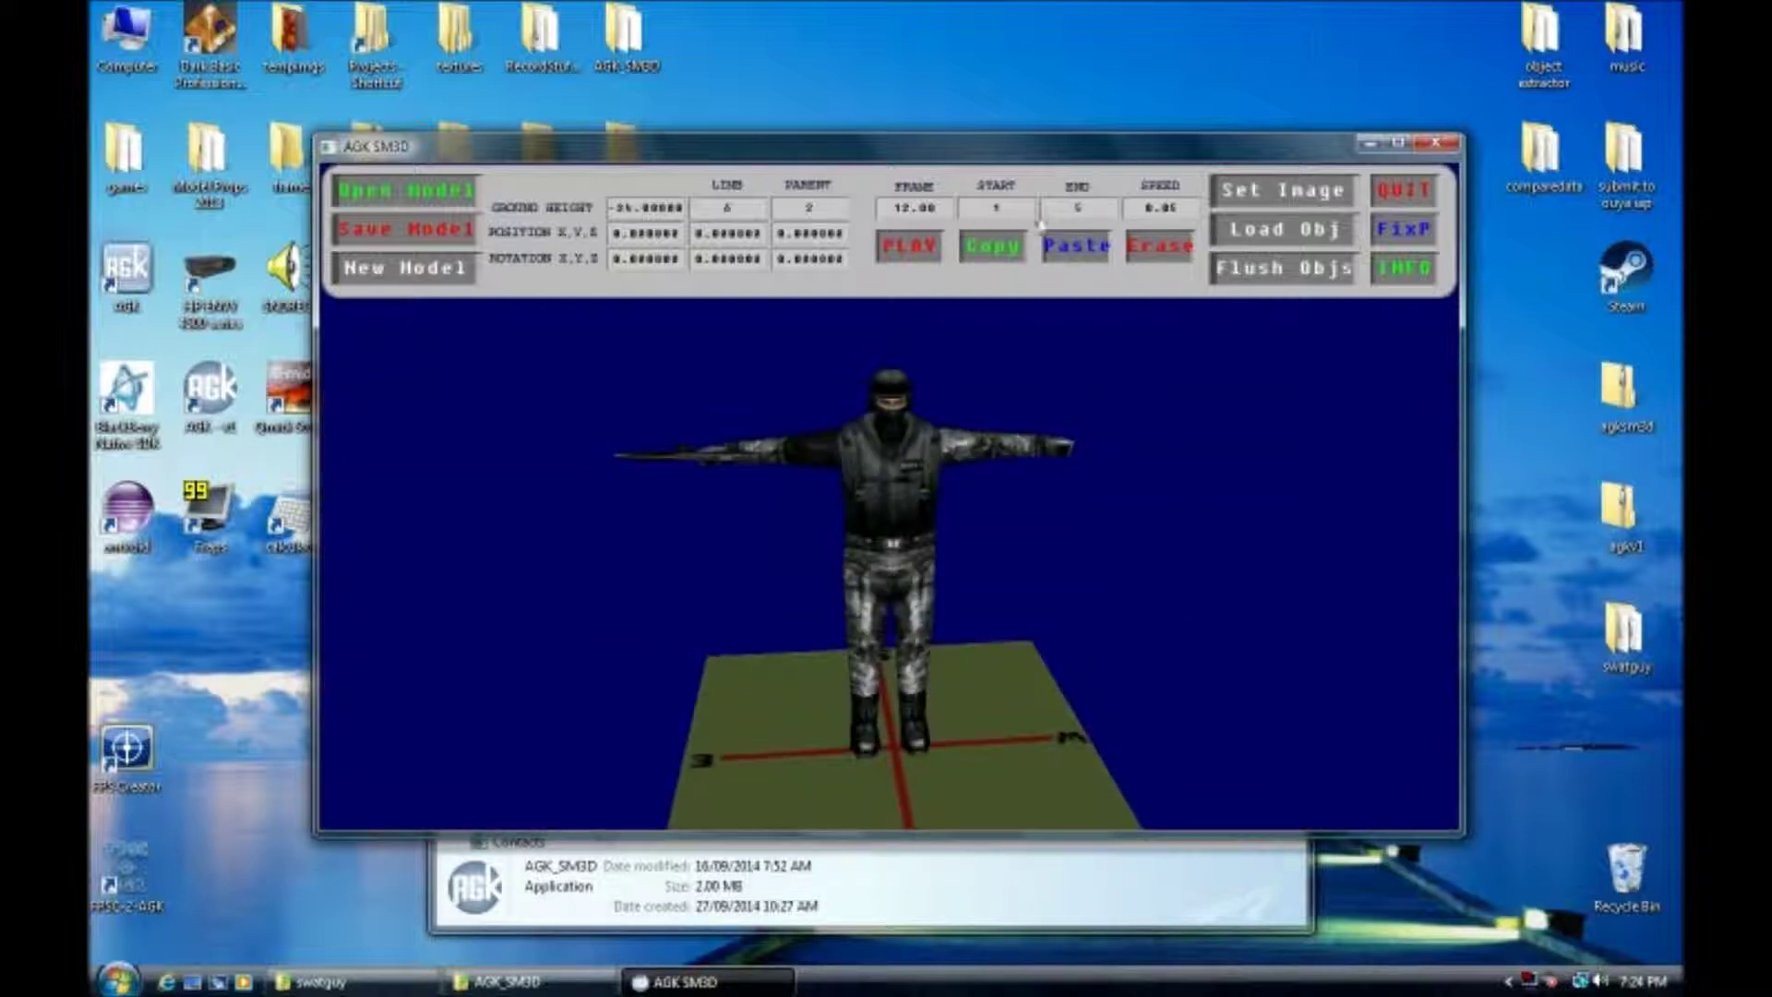
click(909, 248)
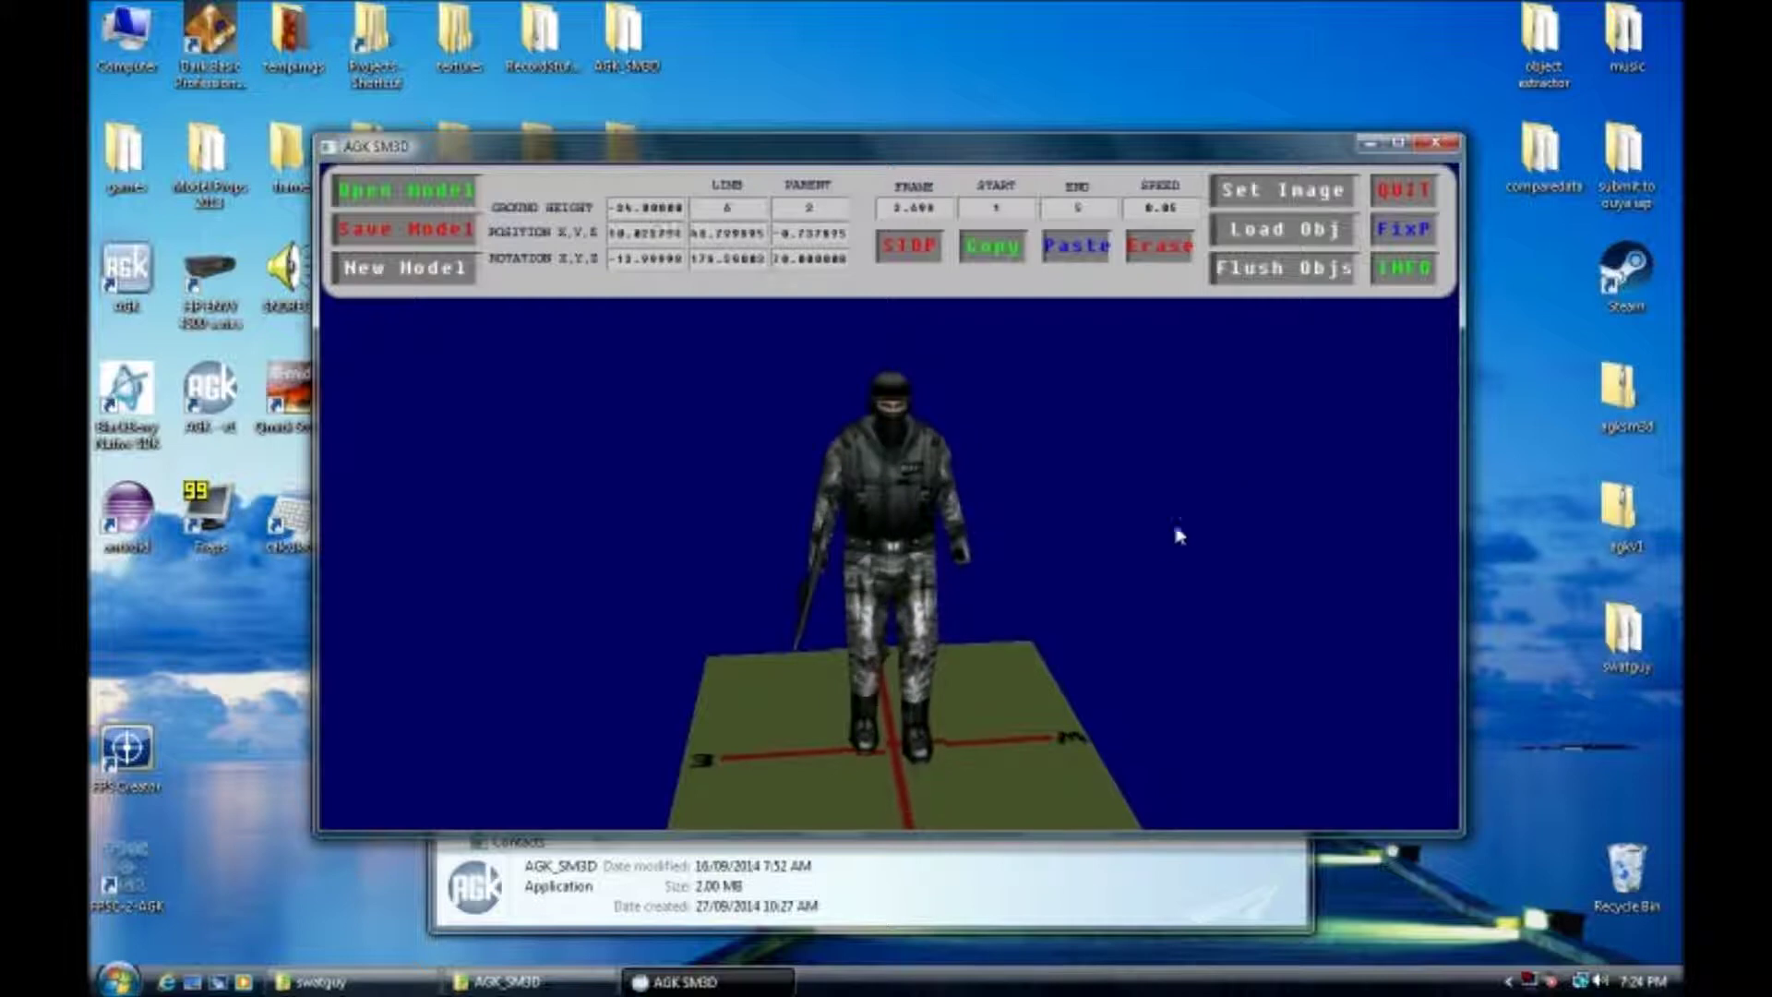
drag(1156, 543, 900, 495)
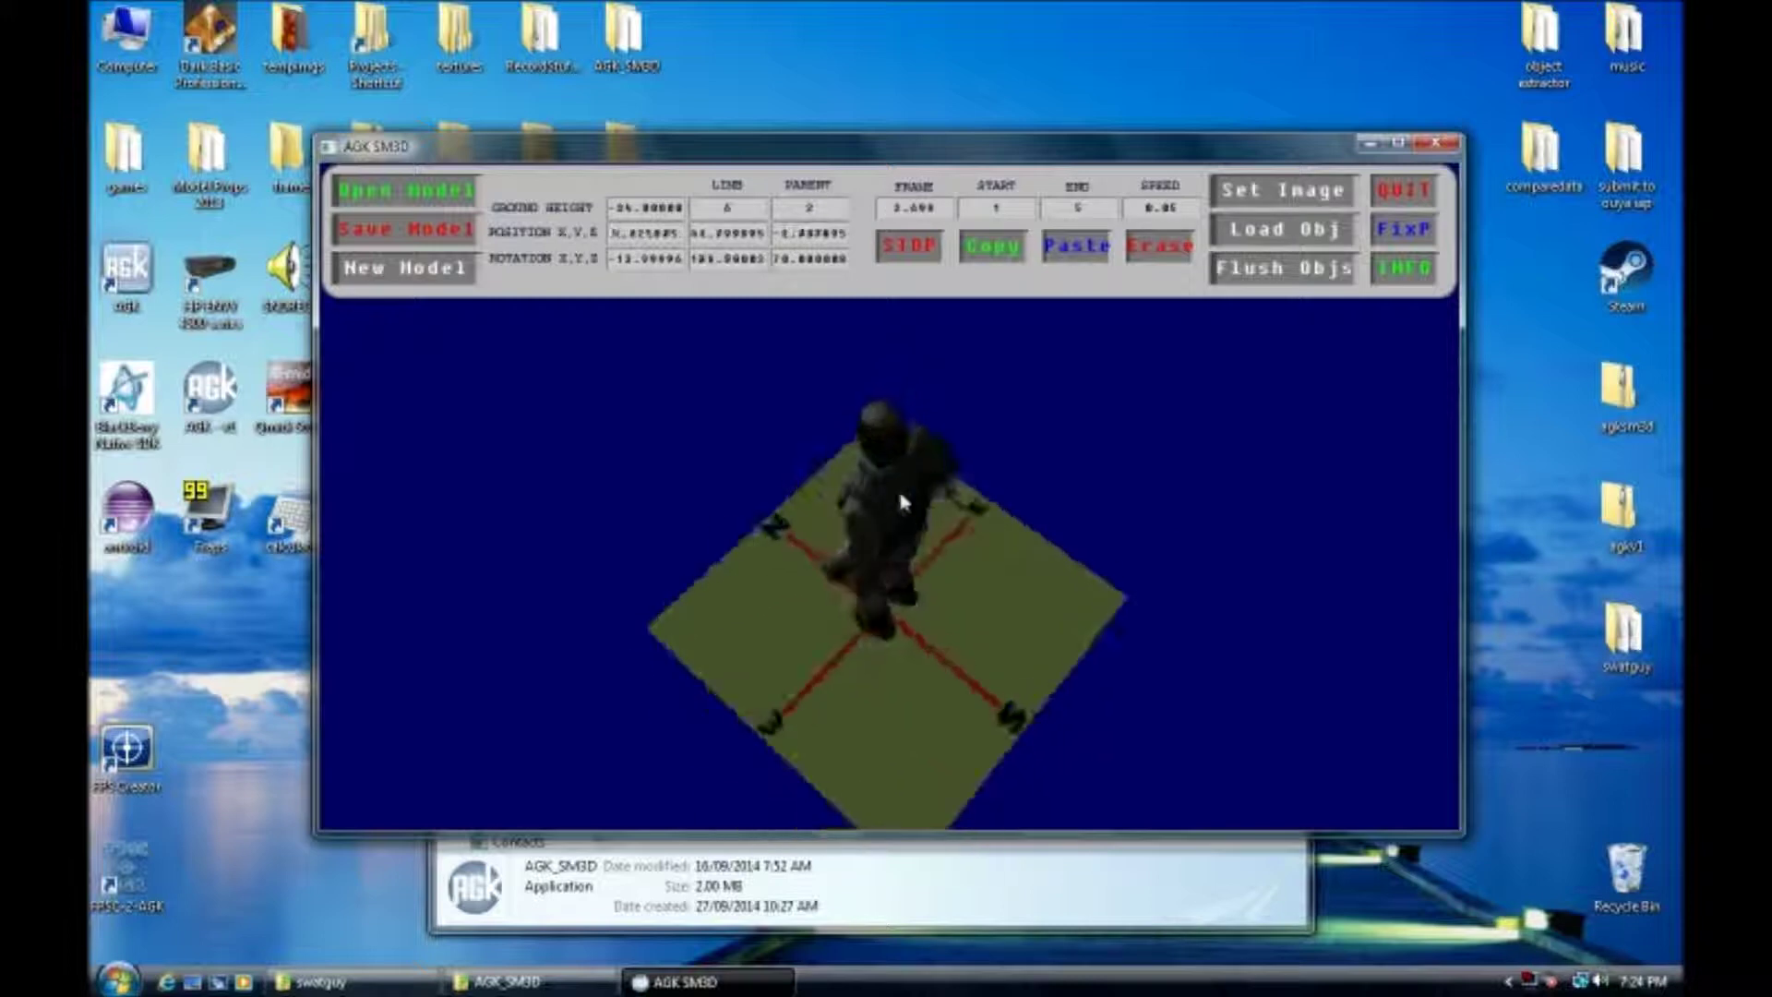
Set the animation playback speed to 0.12
click(1159, 209)
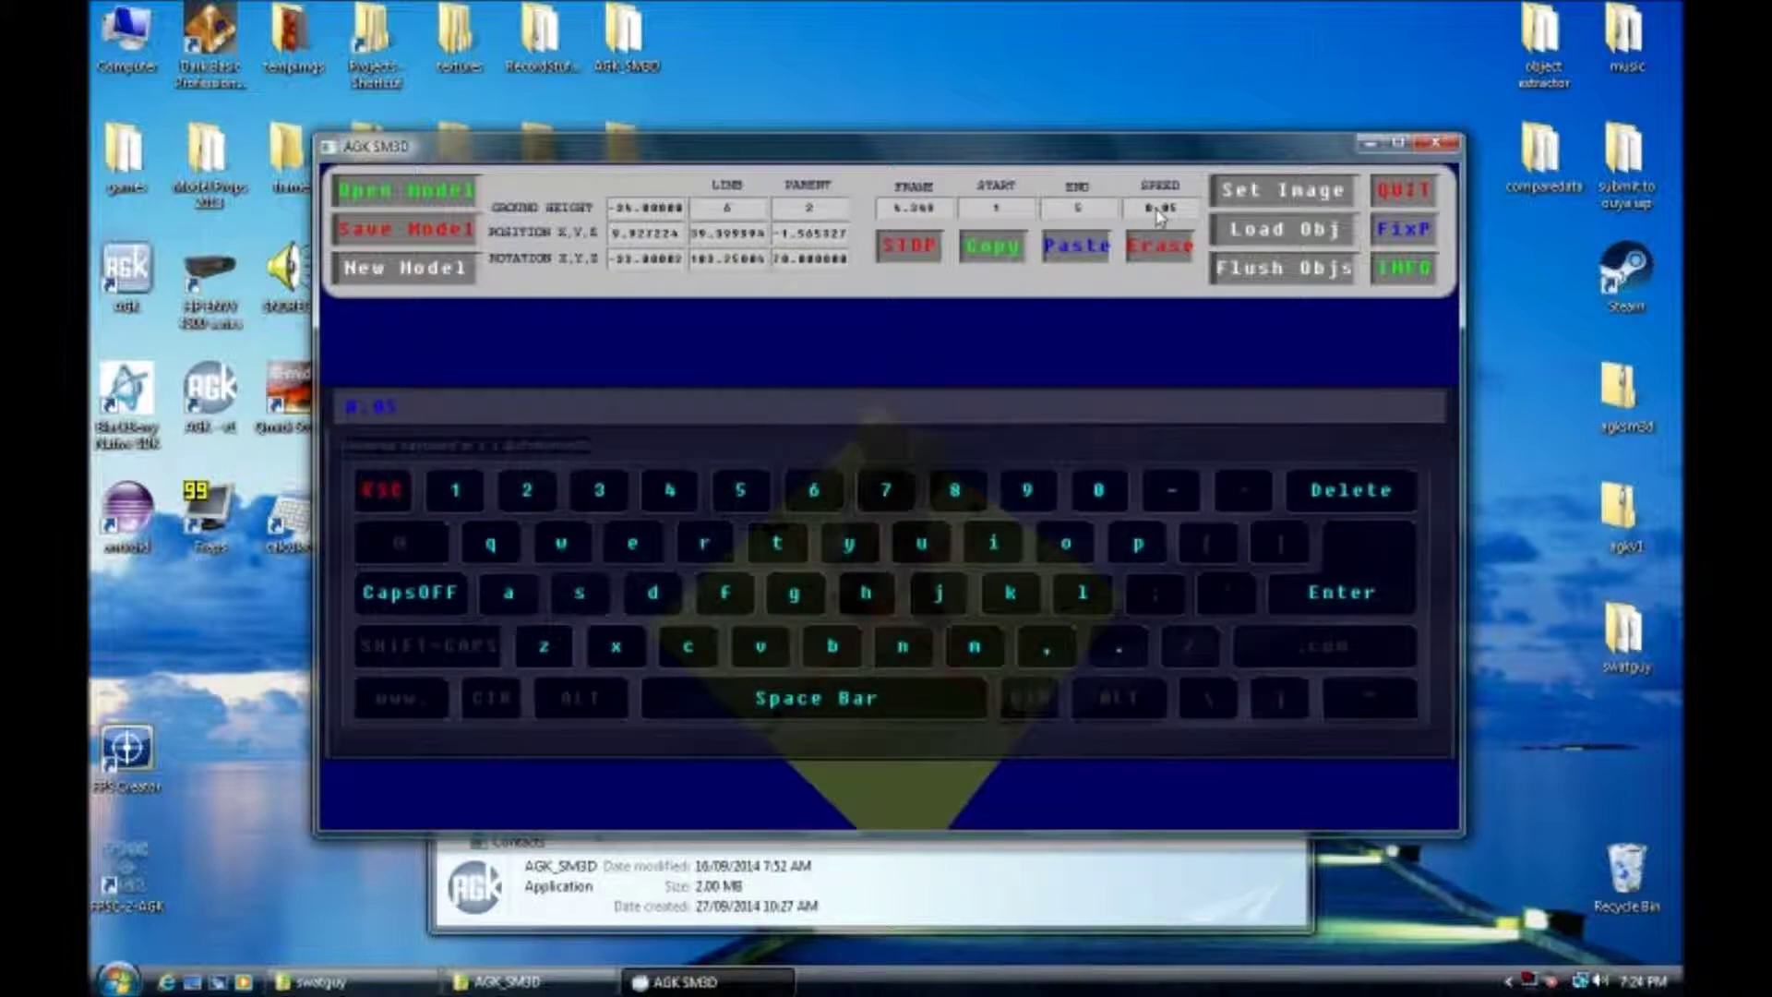
text(0.12)
key(Return)
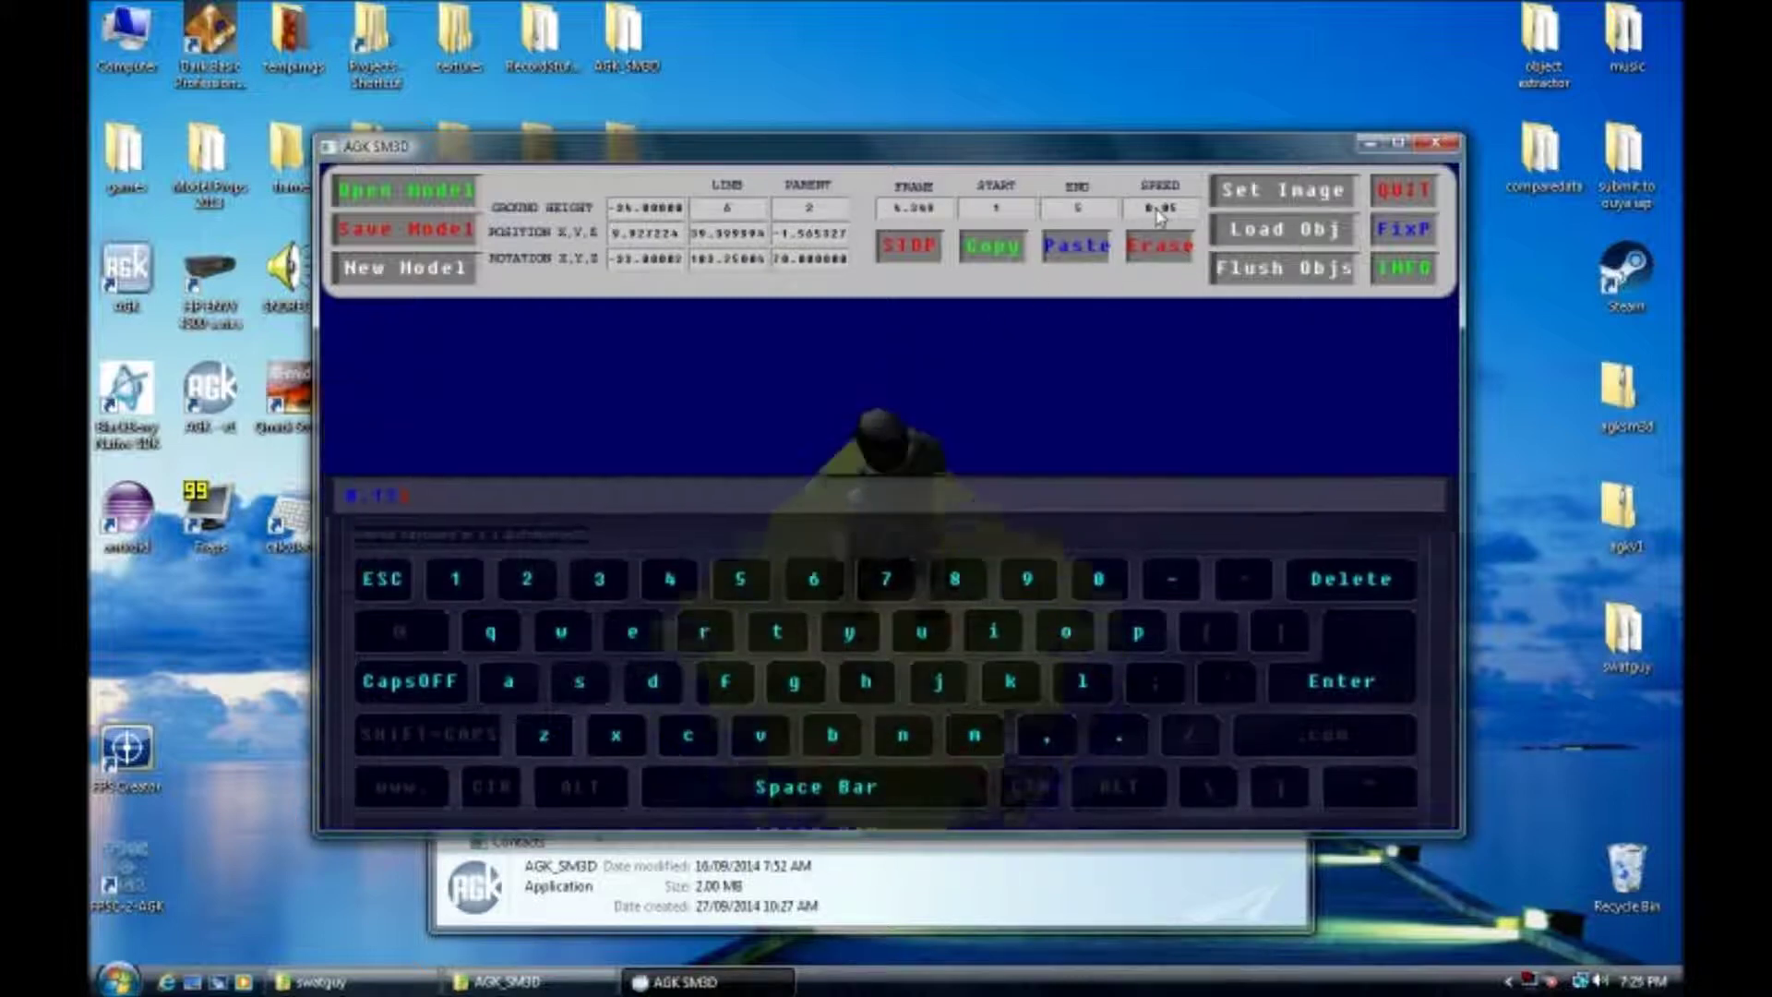
Check the texture file list without loading anything and view the walking animation from several angles
click(1283, 190)
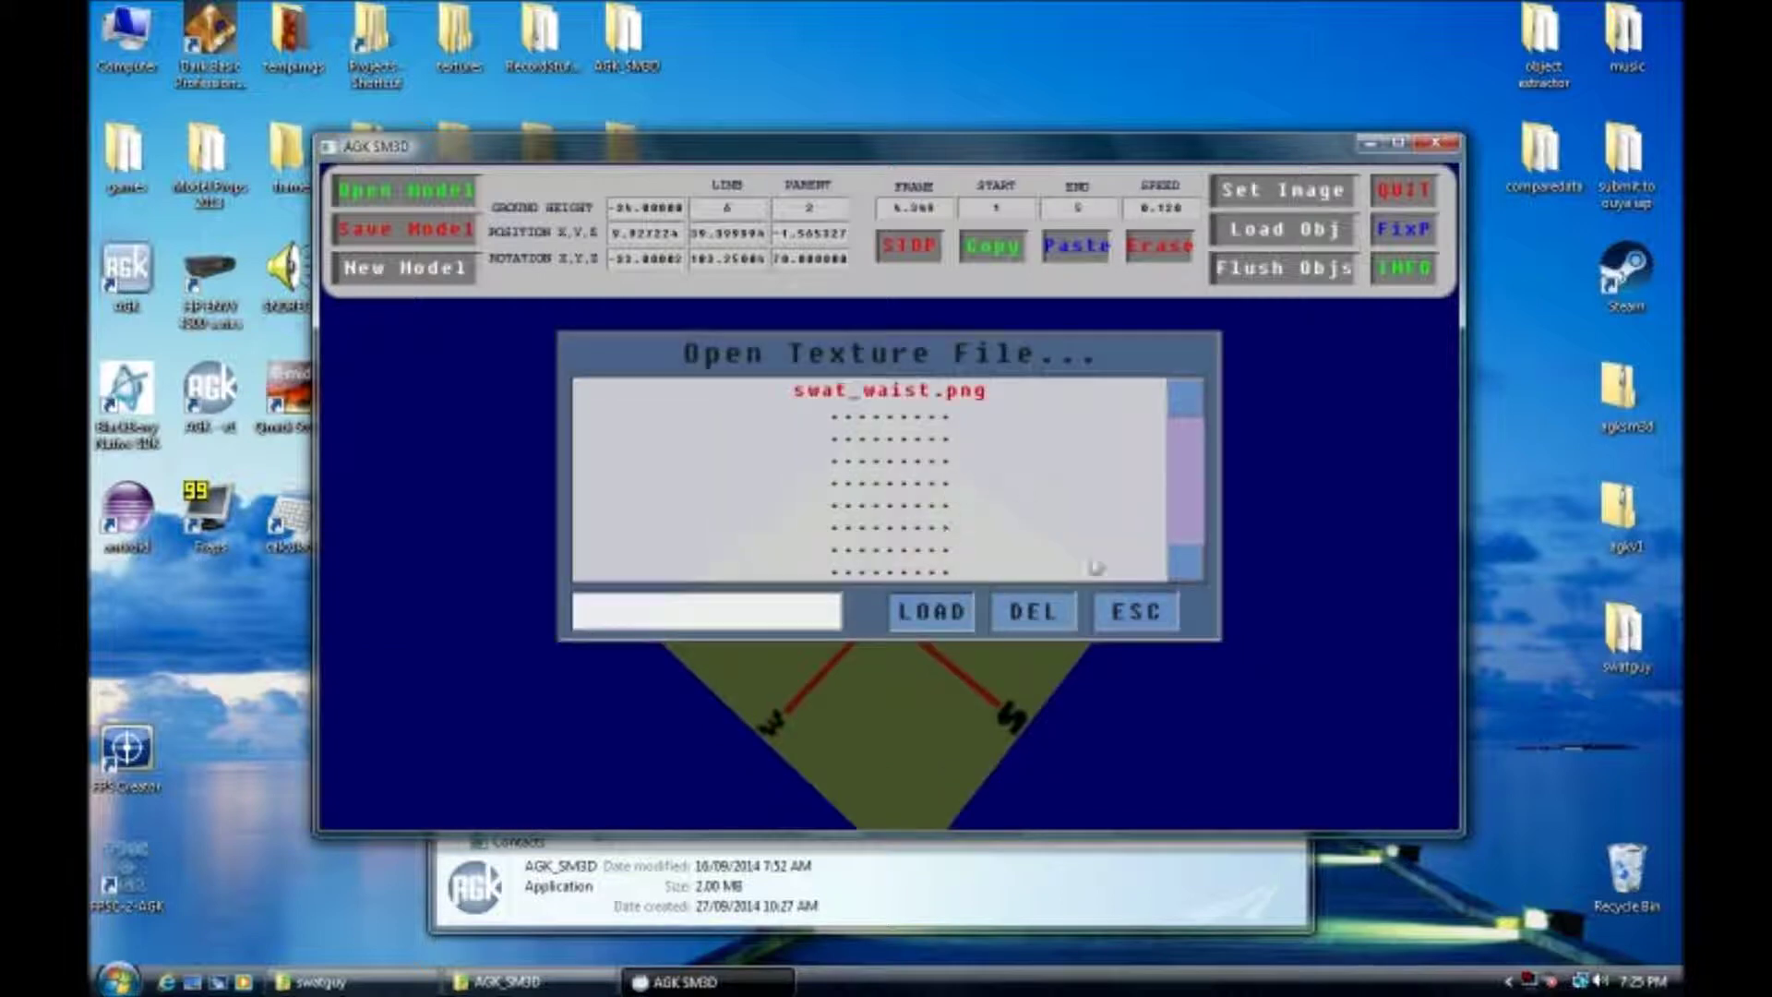
click(1136, 616)
drag(1040, 571, 1178, 578)
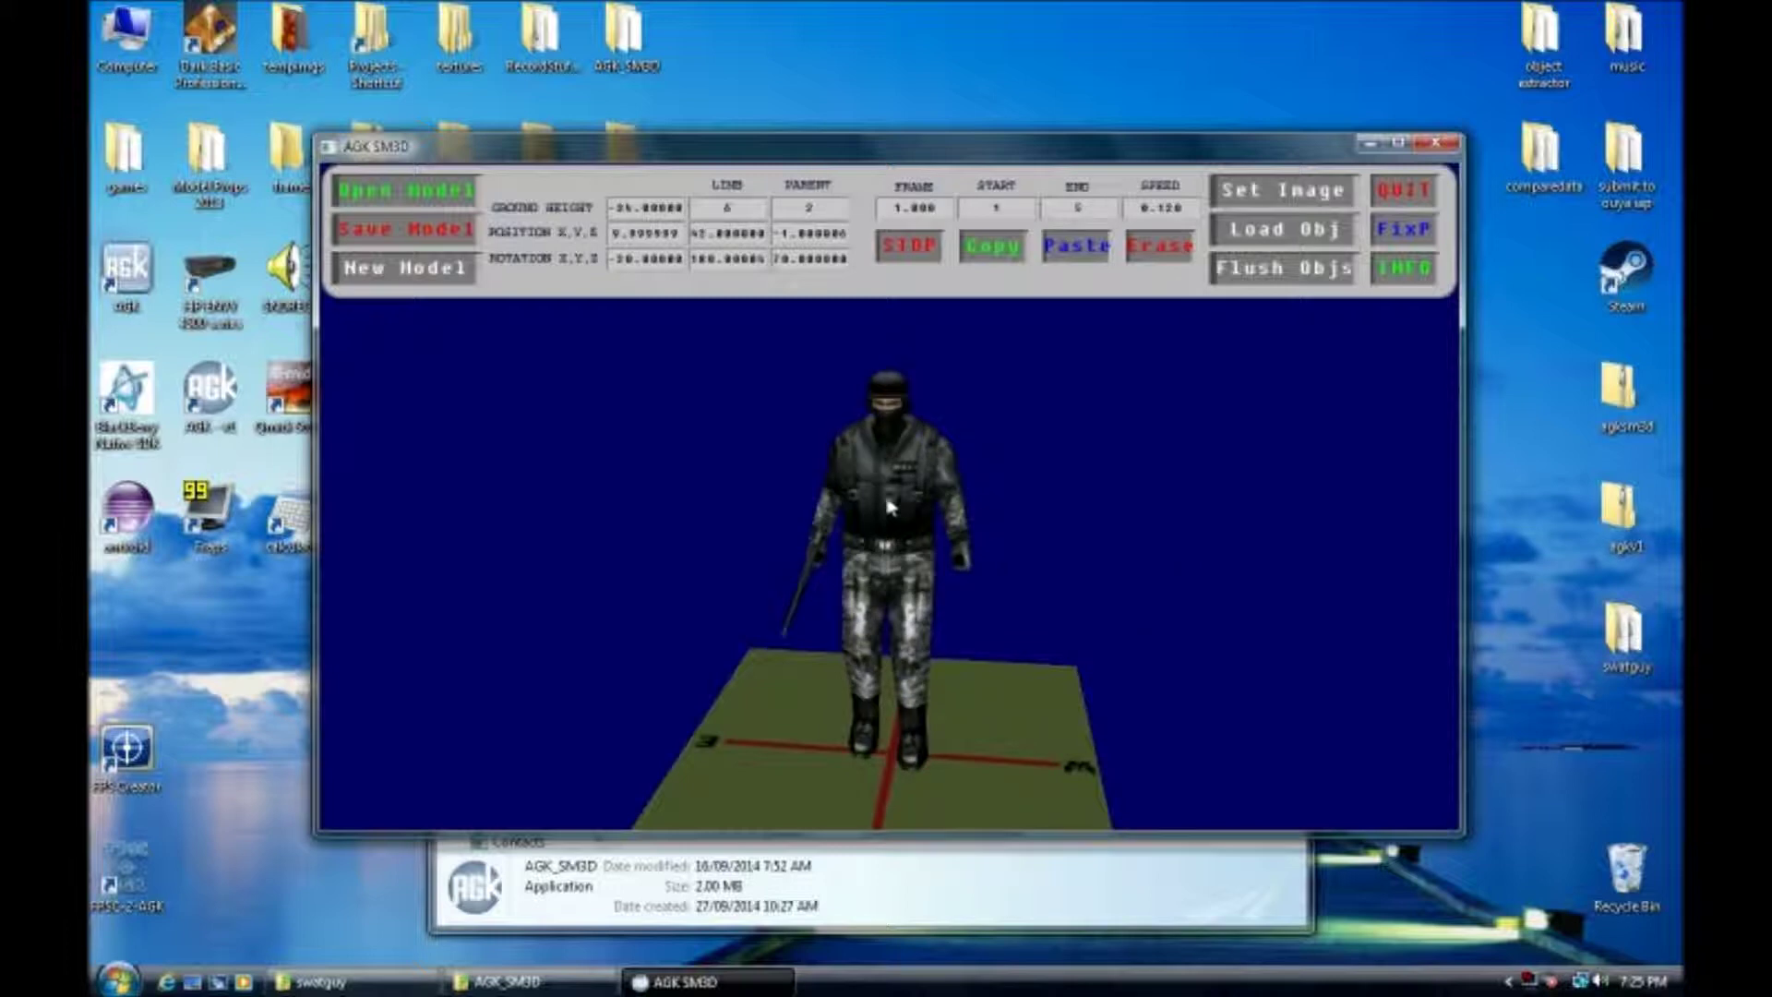
drag(890, 501, 1174, 563)
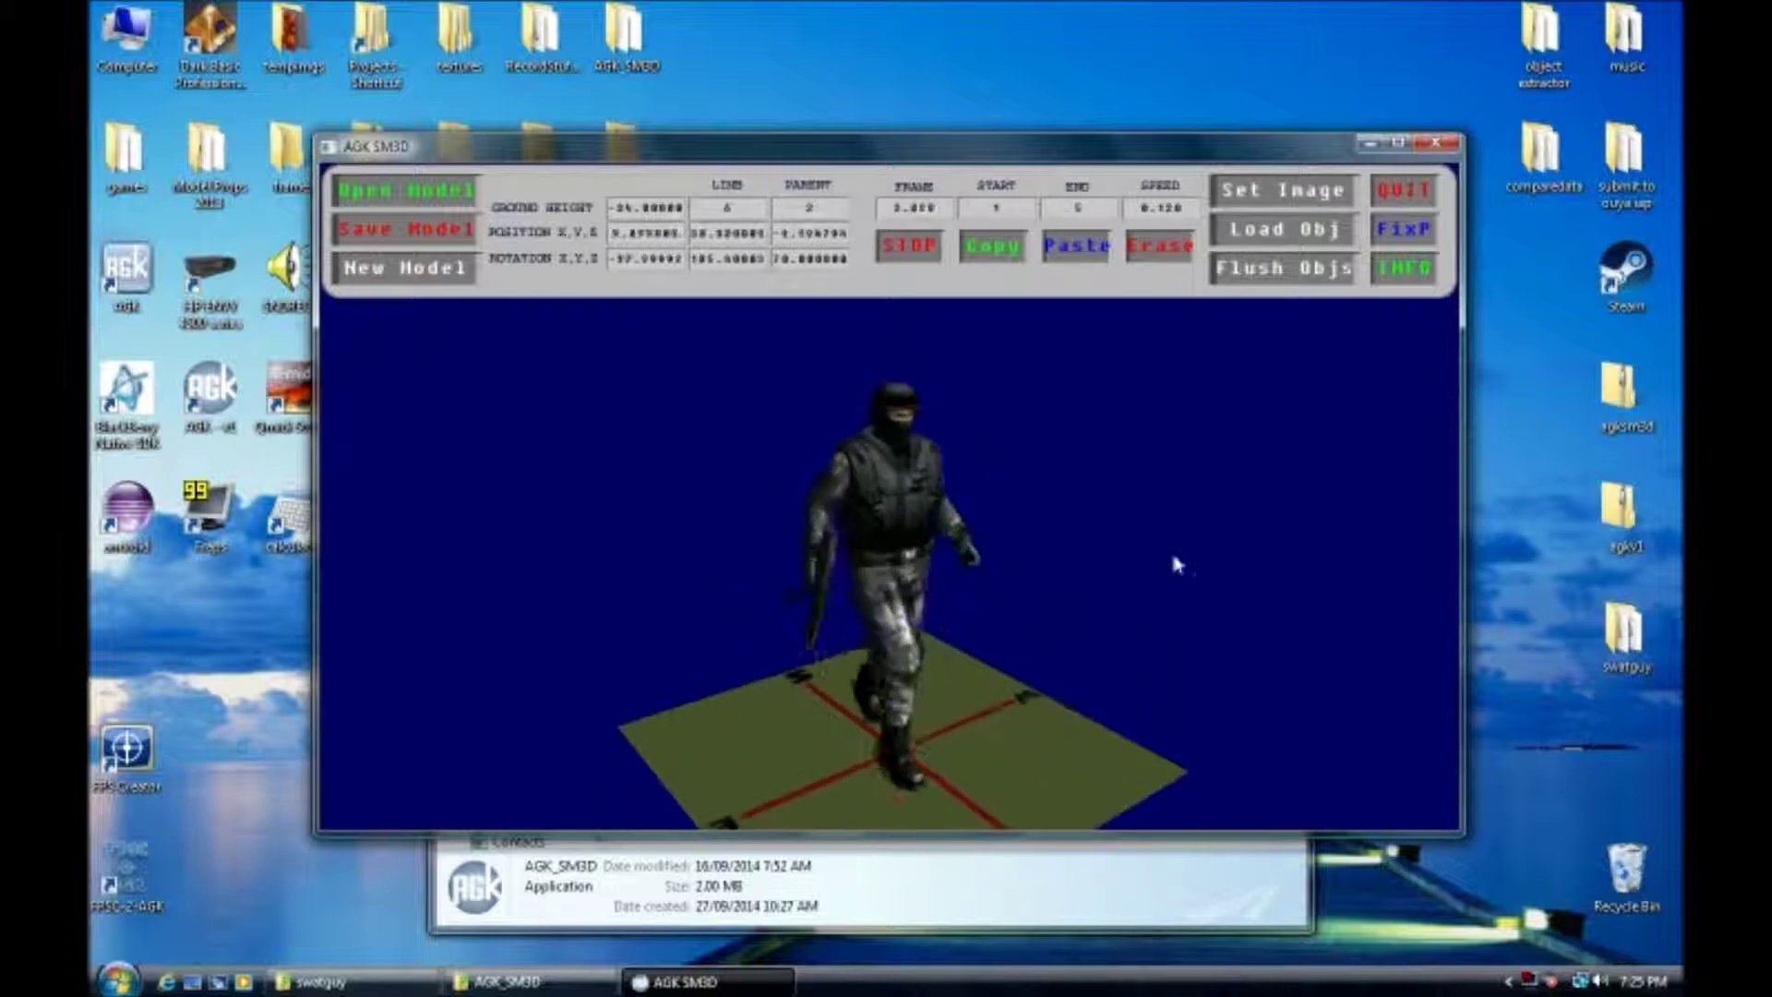